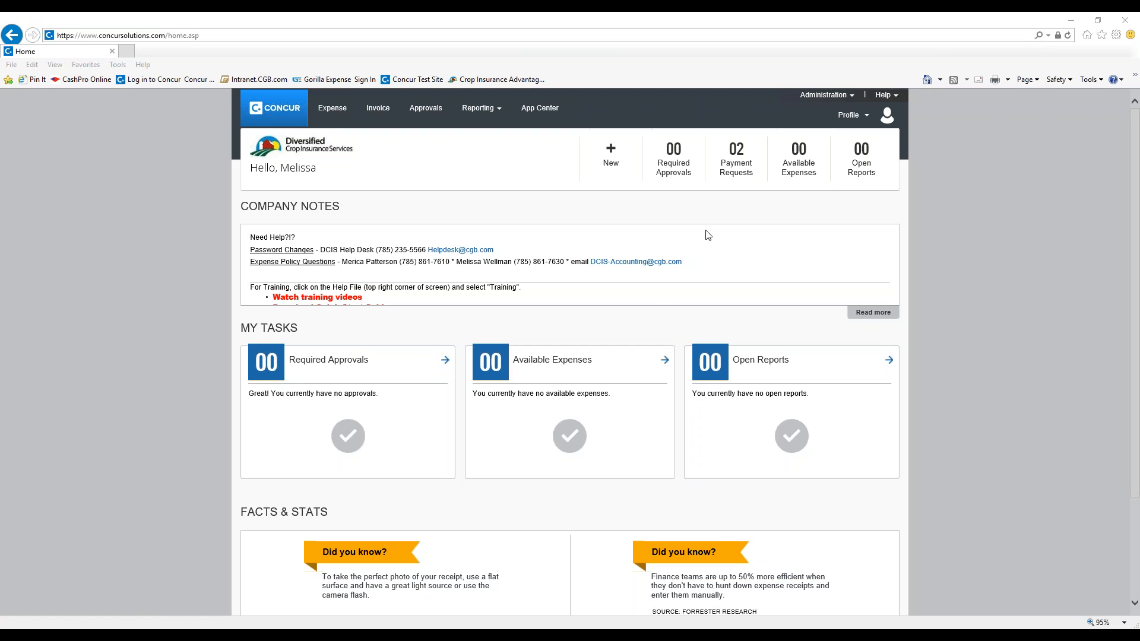
Sign out of the account and sign back in with the remembered user name and password
click(856, 123)
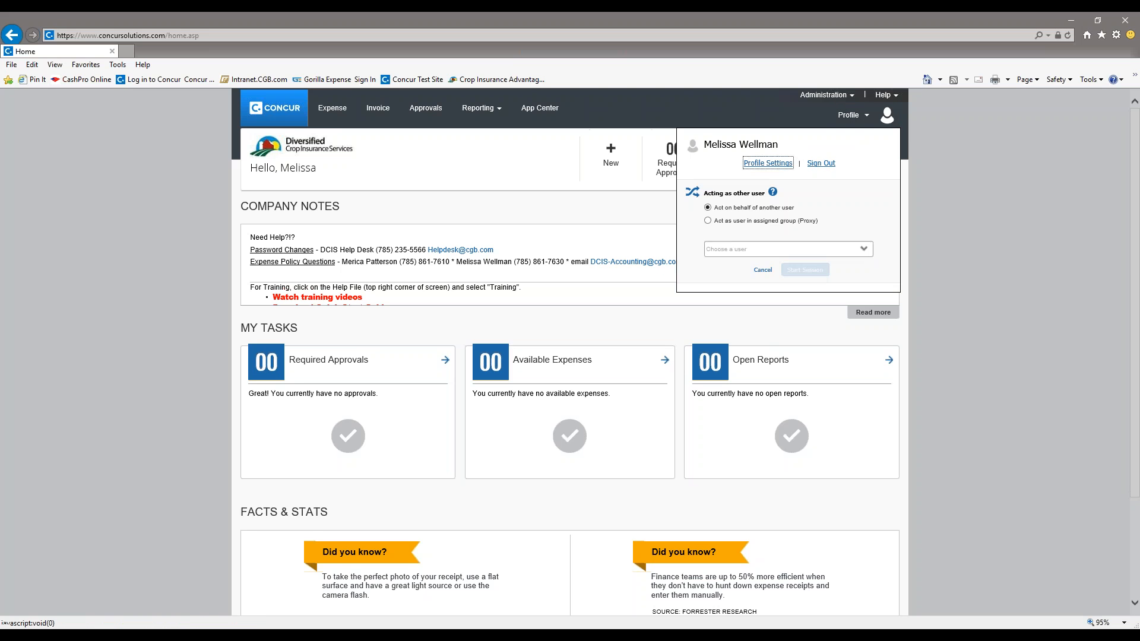
click(822, 167)
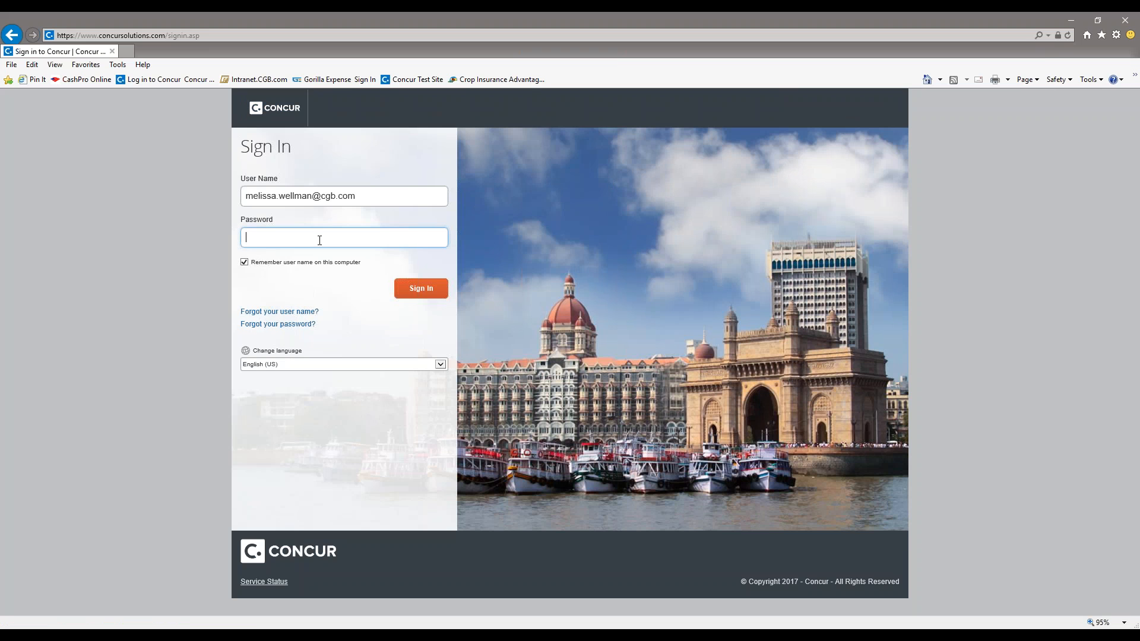
click(375, 193)
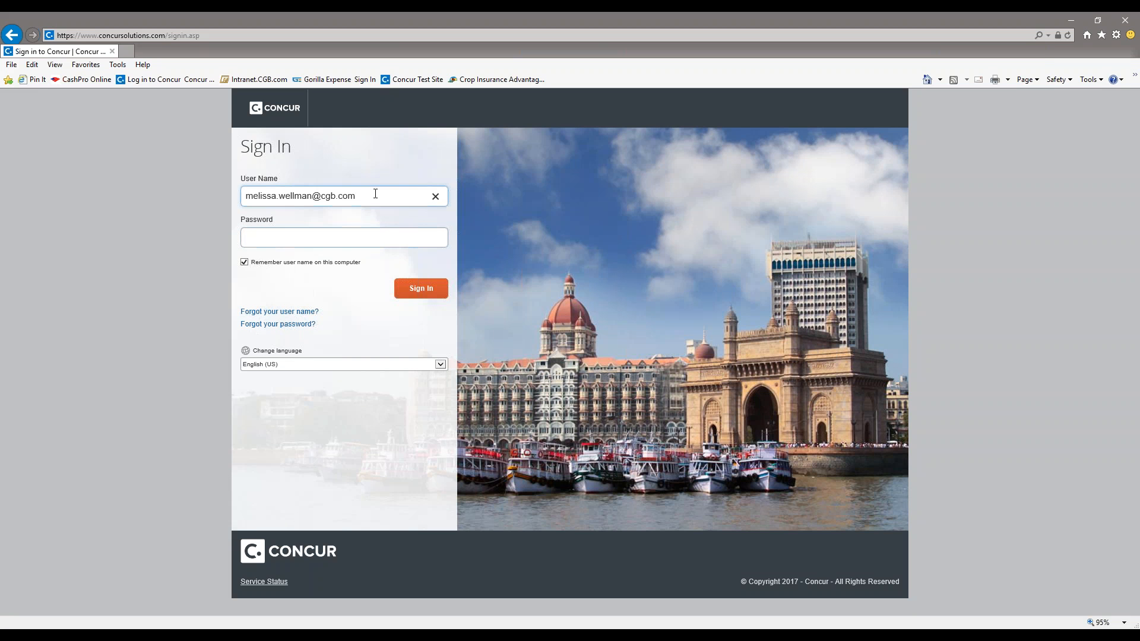
key(Tab)
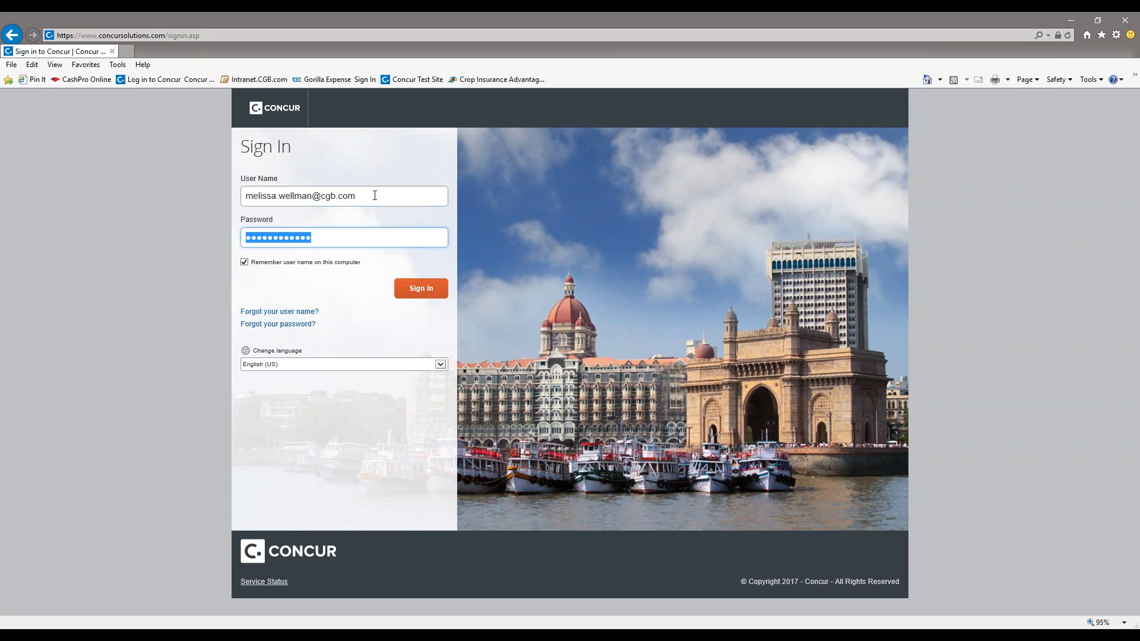
click(411, 289)
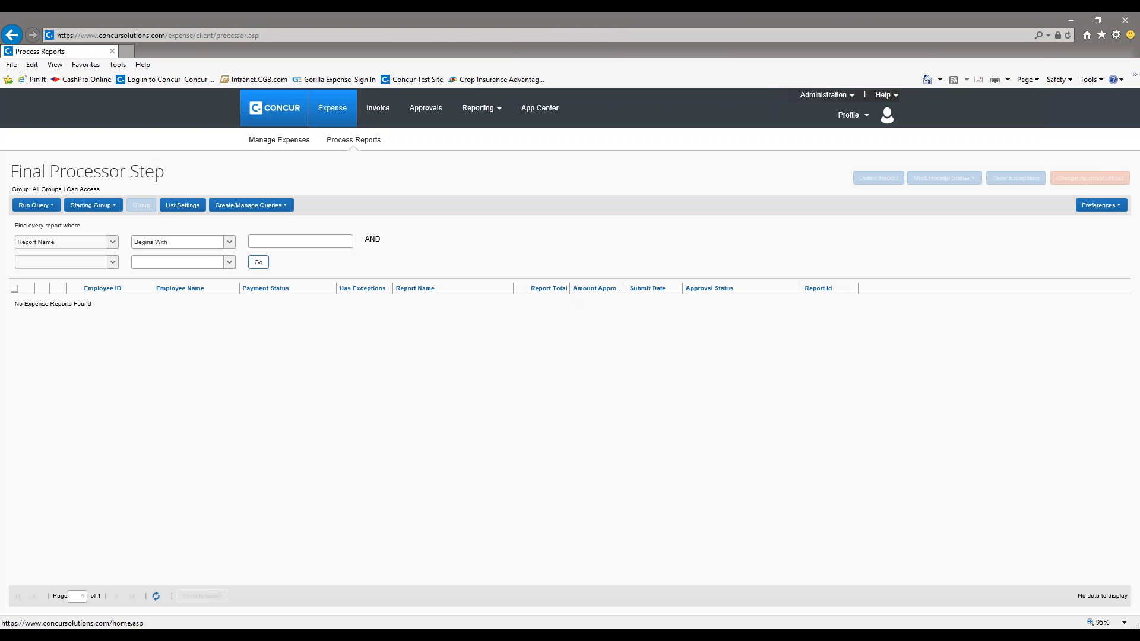
From the home page, open the Cartridges Plus request in the payment requests list, with the page zoom set to 125%
click(274, 108)
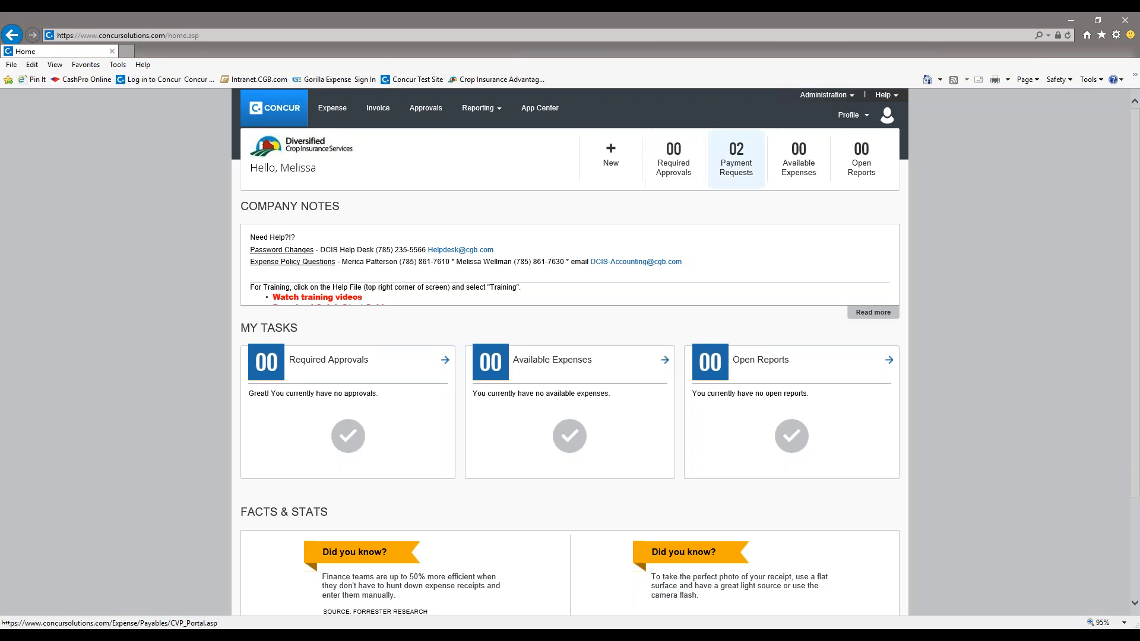
click(748, 170)
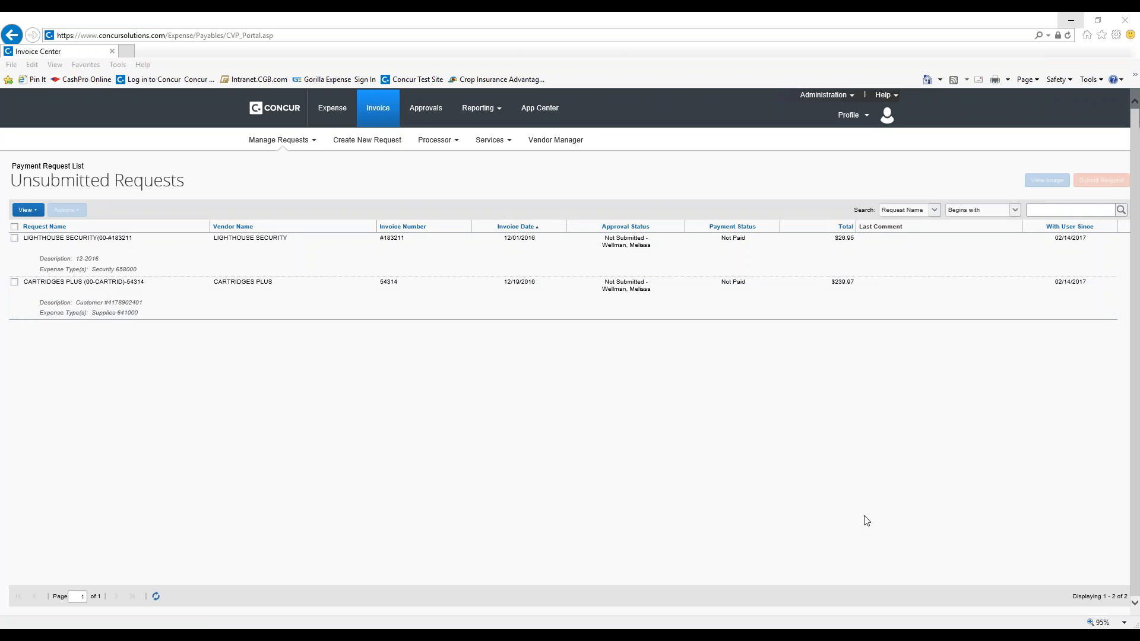
click(1103, 623)
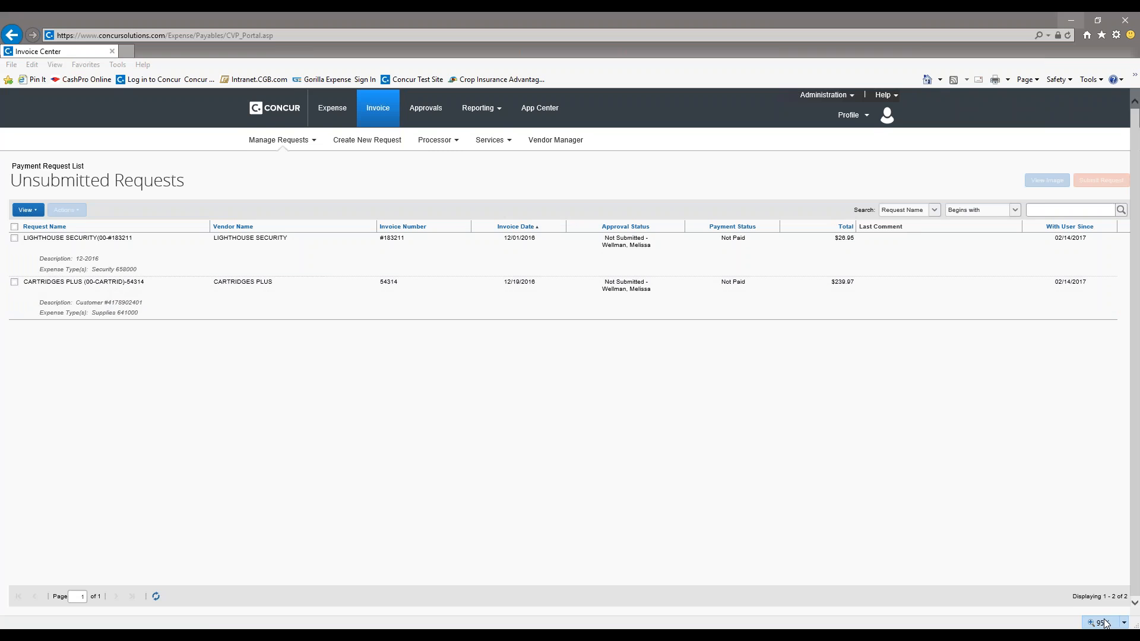
click(1106, 623)
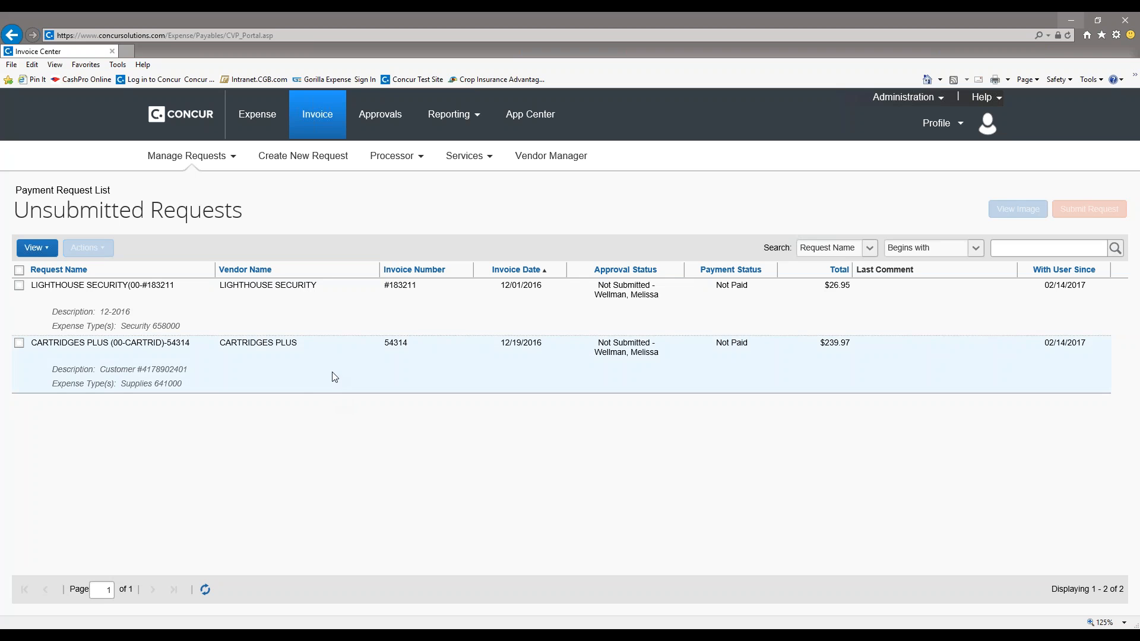
click(266, 365)
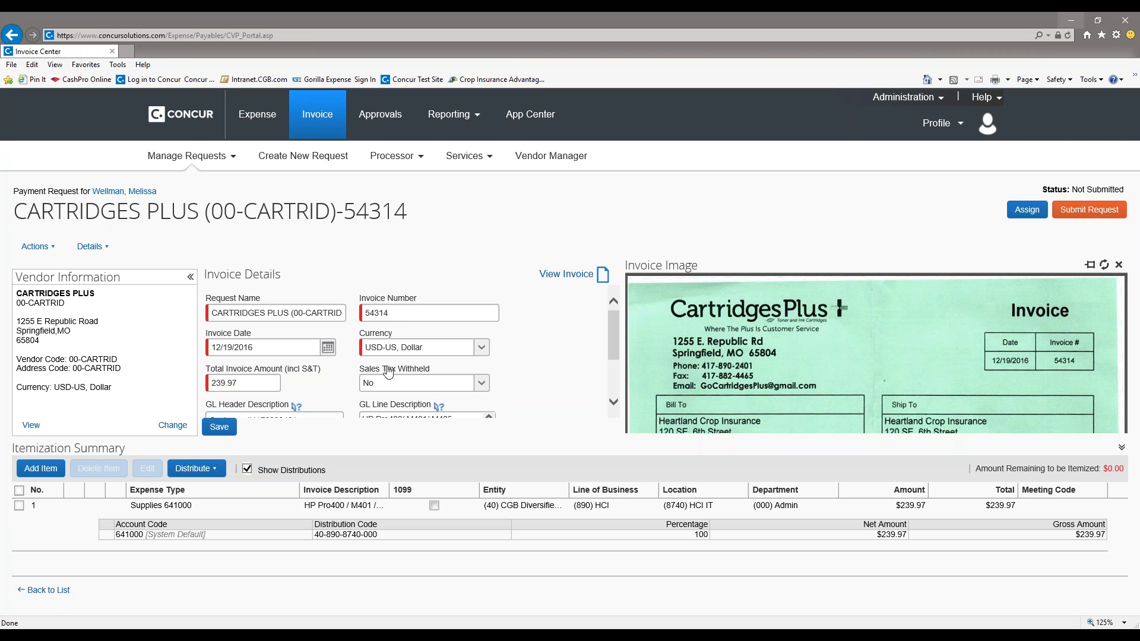
Check the Cartridges Plus invoice details and itemization coding against the date, line items, ship-to address and total on the scanned invoice
scroll(337, 344, down, 3)
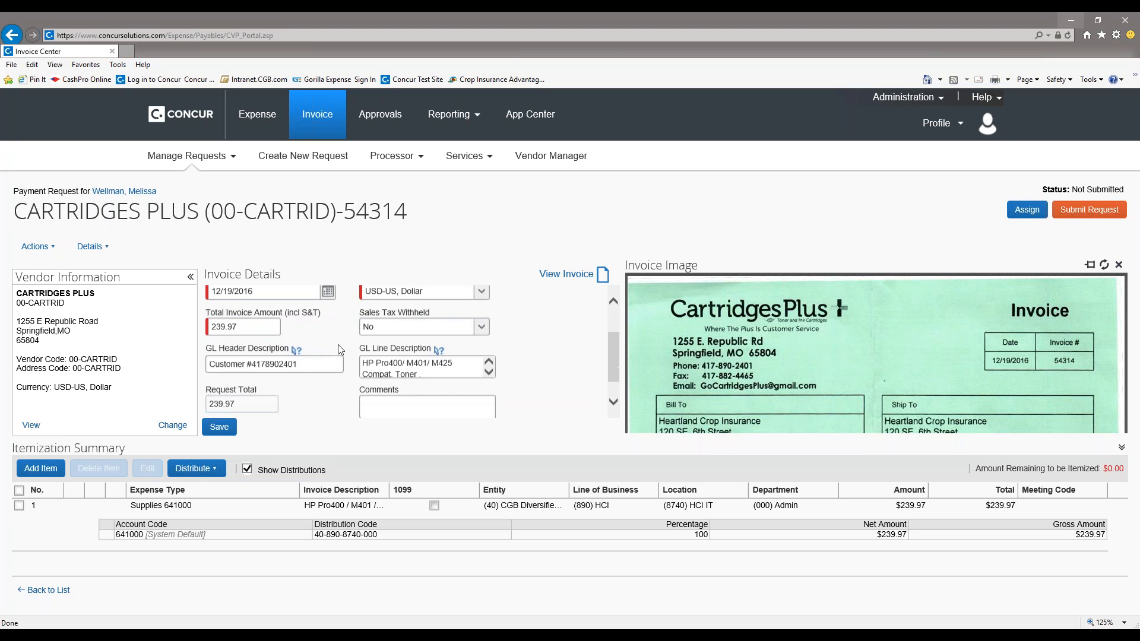
scroll(337, 345, up, 3)
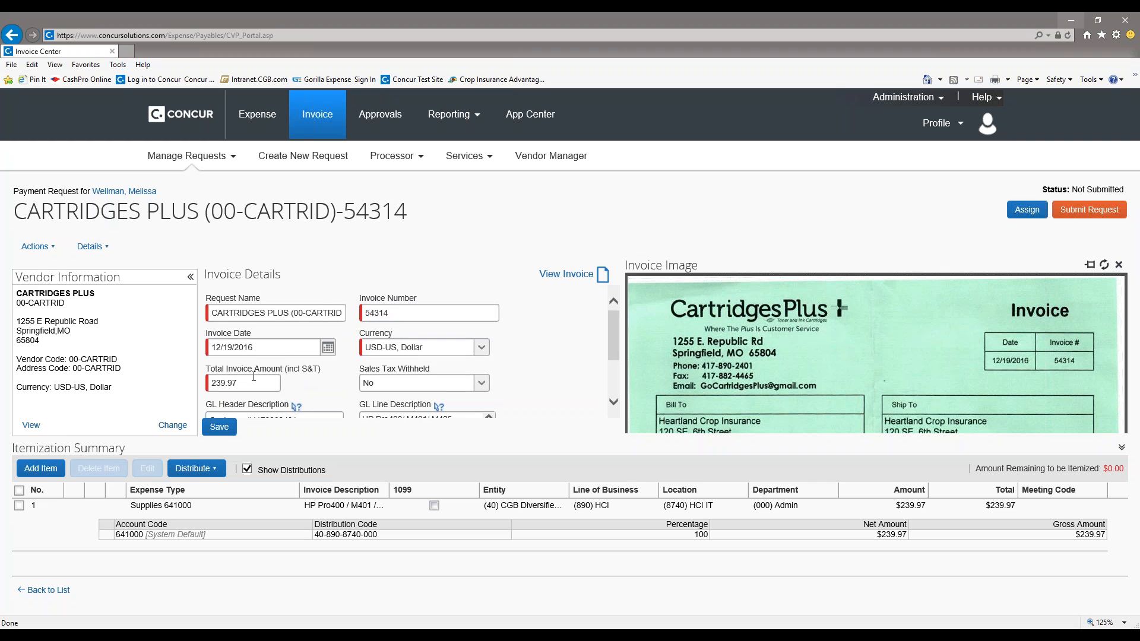
mouse_move(800, 328)
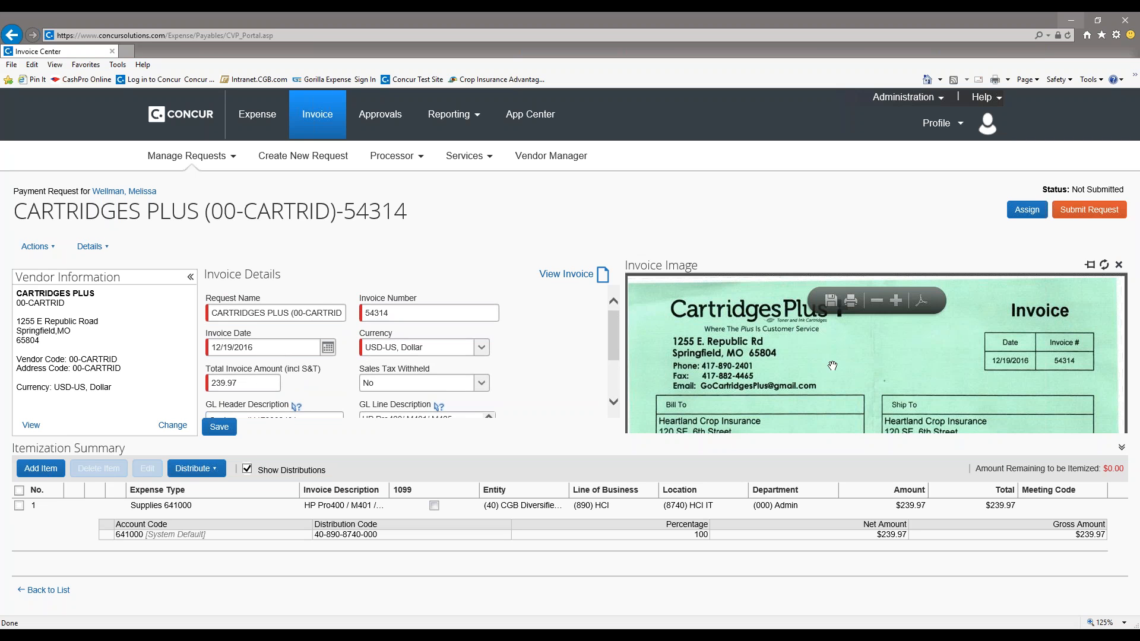
mouse_move(824, 389)
mouse_down()
mouse_move(821, 355)
mouse_move(816, 399)
mouse_up()
scroll(1015, 373, down, 10)
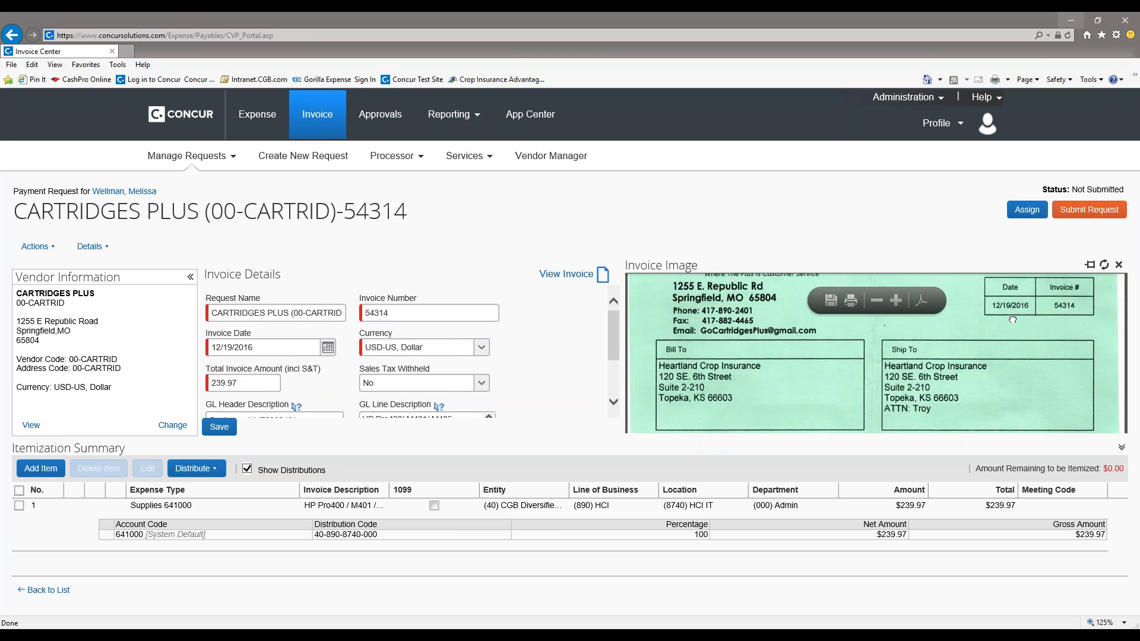
scroll(982, 357, down, 3)
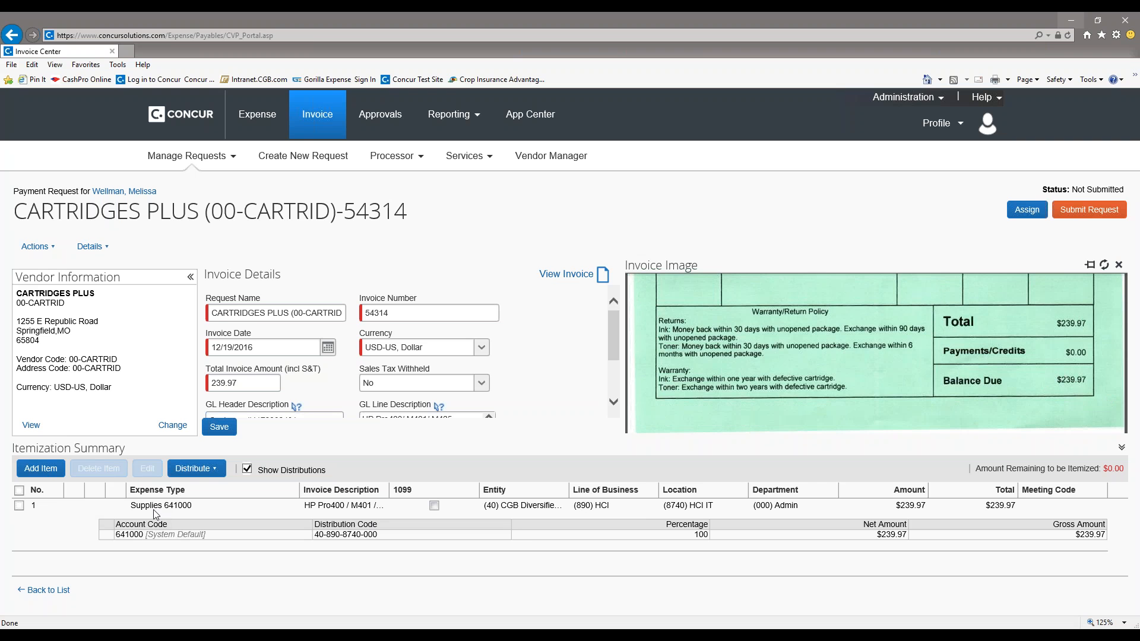
scroll(804, 344, up, 3)
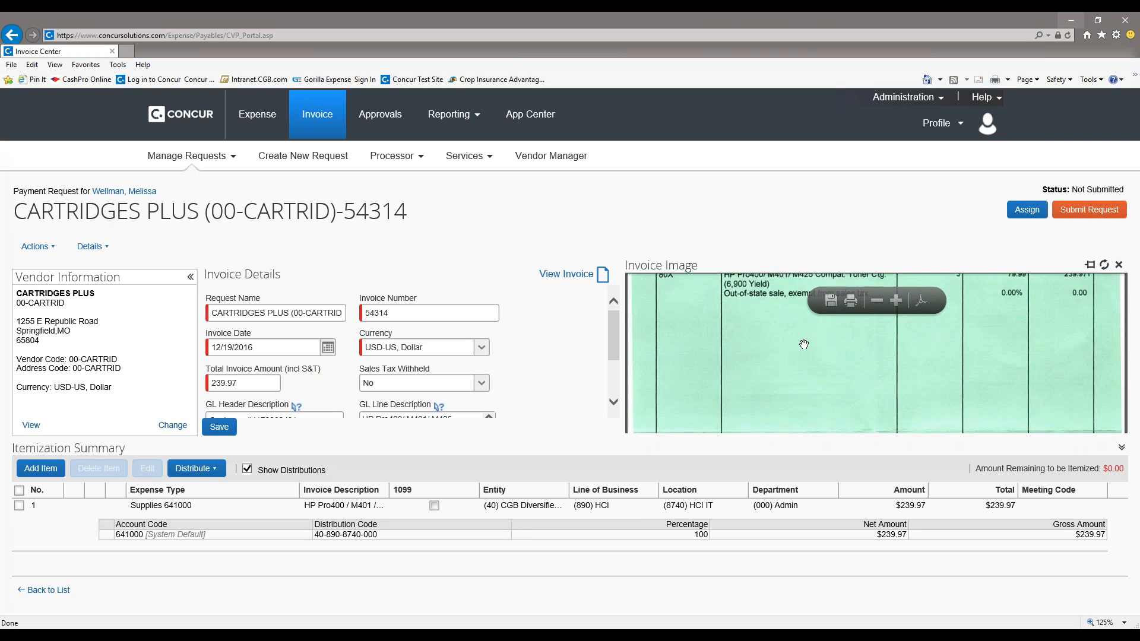
scroll(804, 345, up, 3)
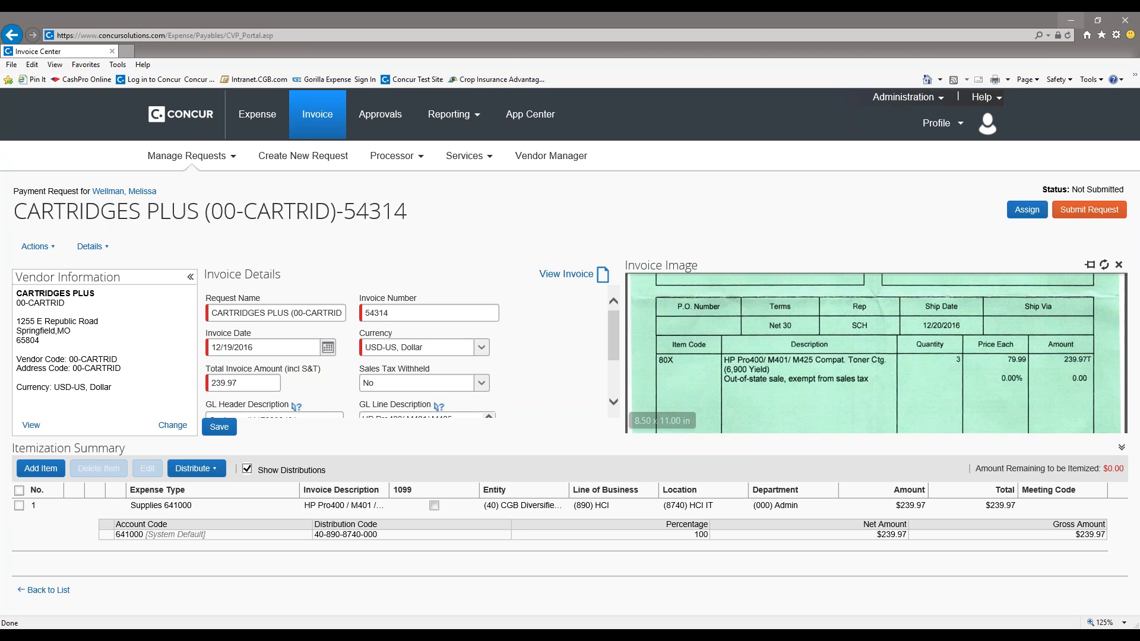
scroll(849, 362, down, 5)
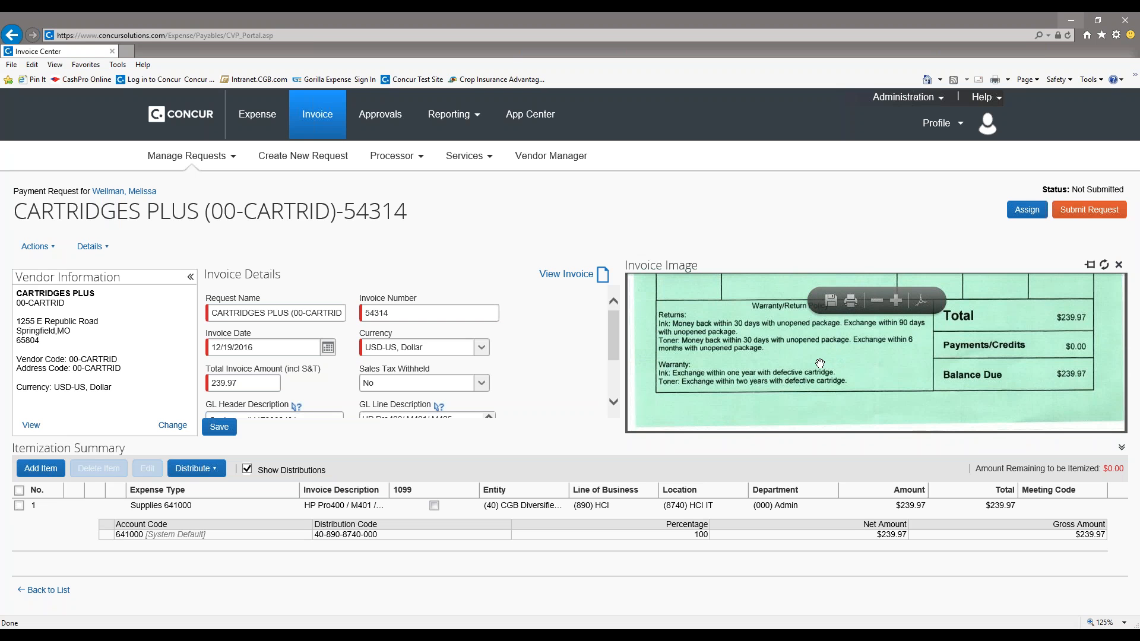
scroll(876, 385, up, 5)
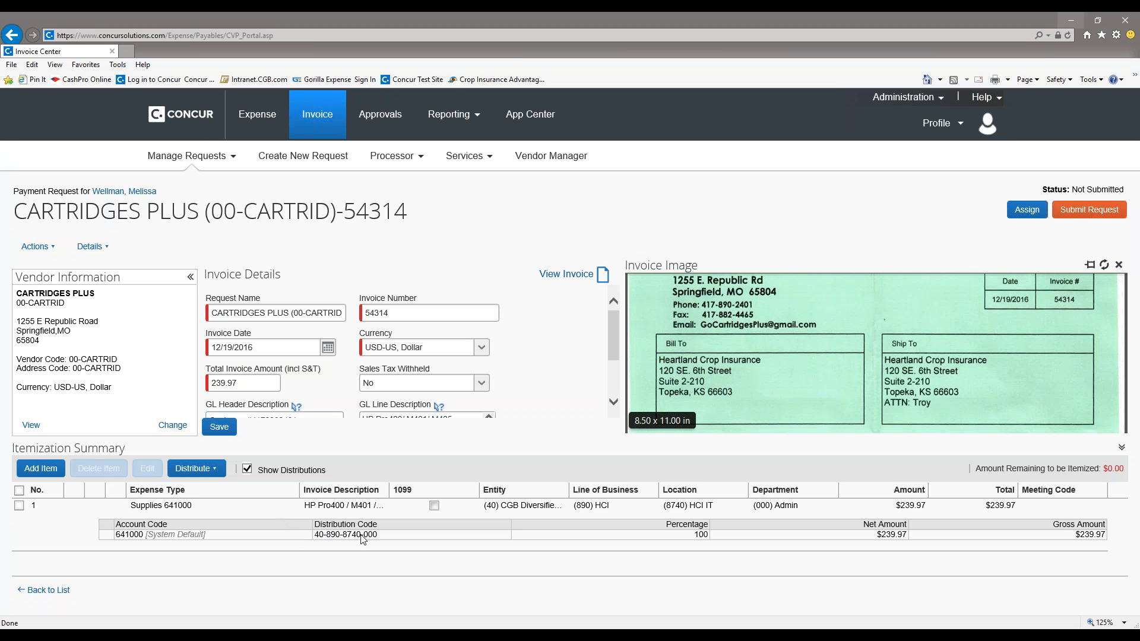
scroll(876, 353, down, 5)
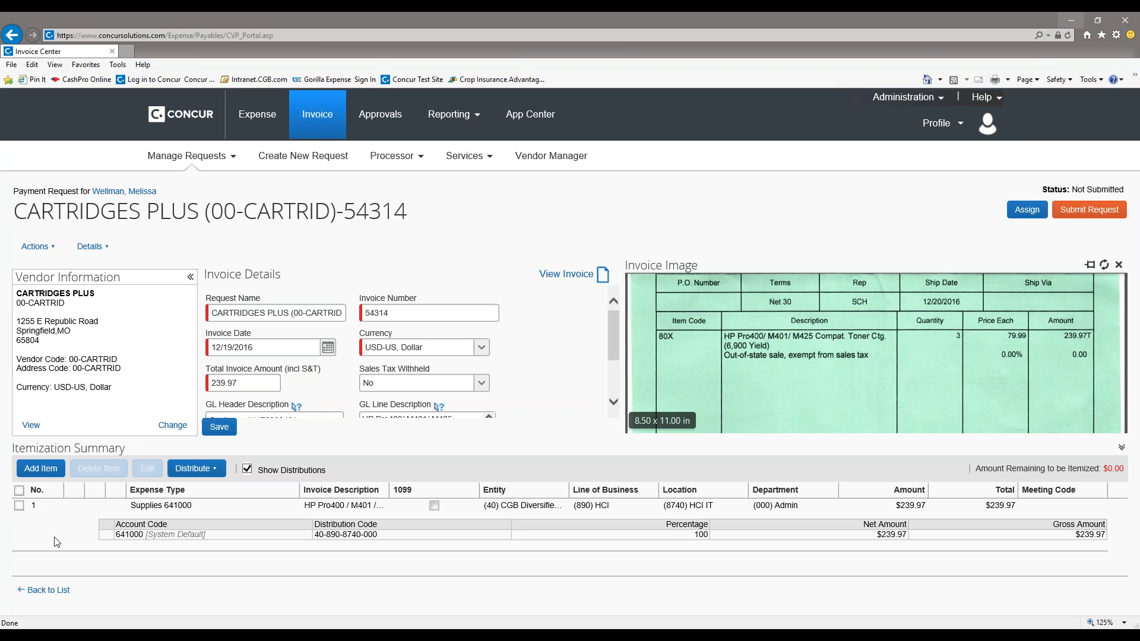
Select the Supplies 641000 line item and split it across four distribution lines by amount
click(19, 506)
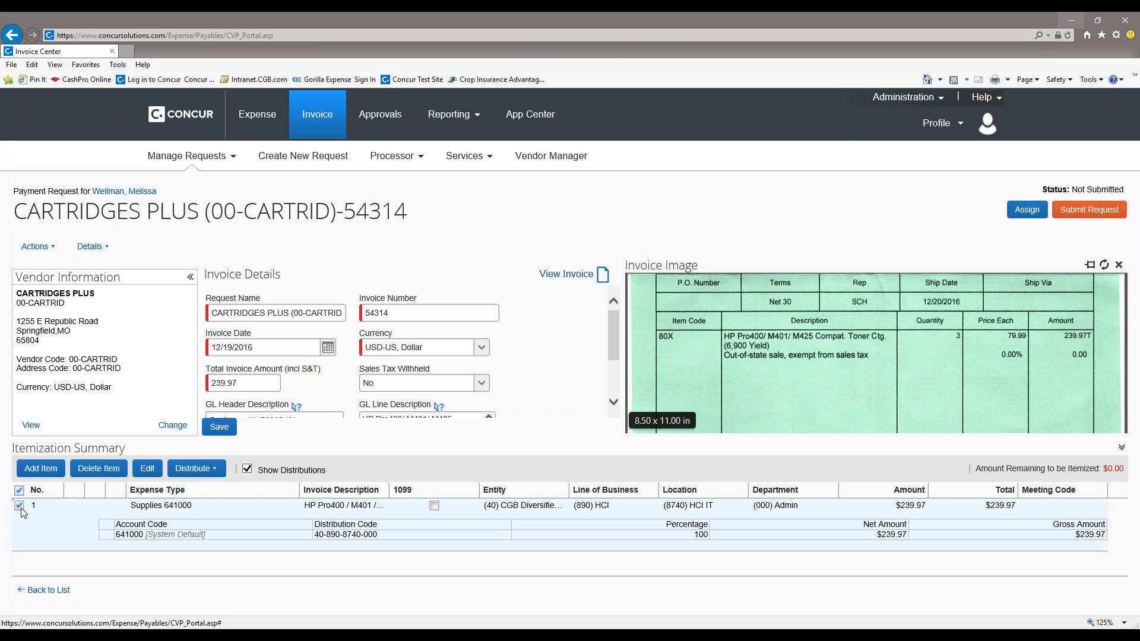
click(201, 469)
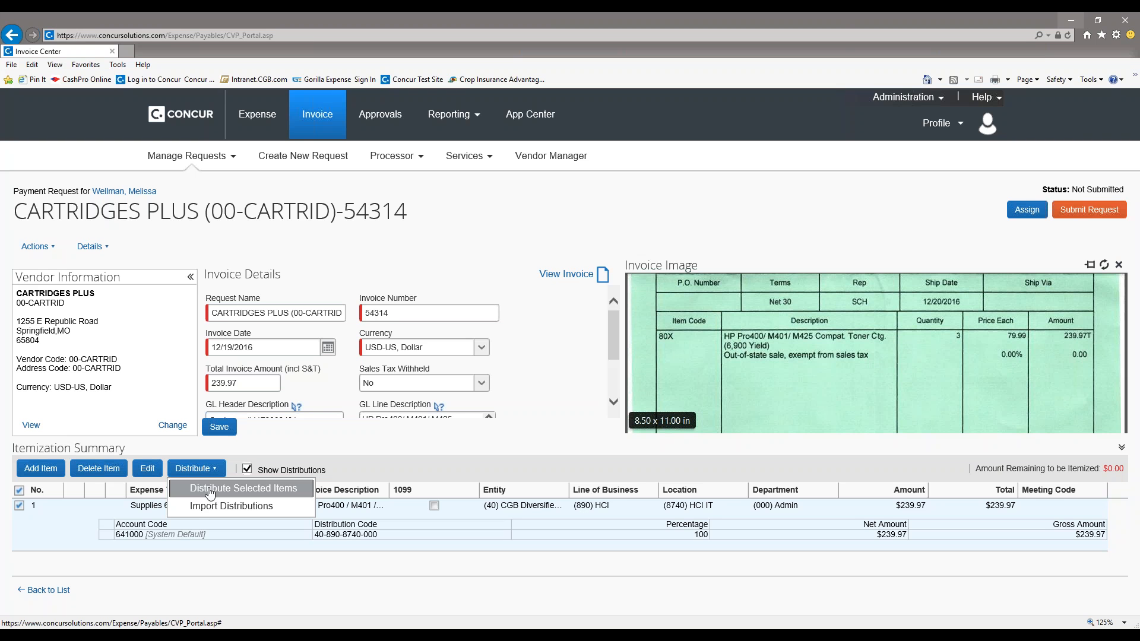
click(207, 488)
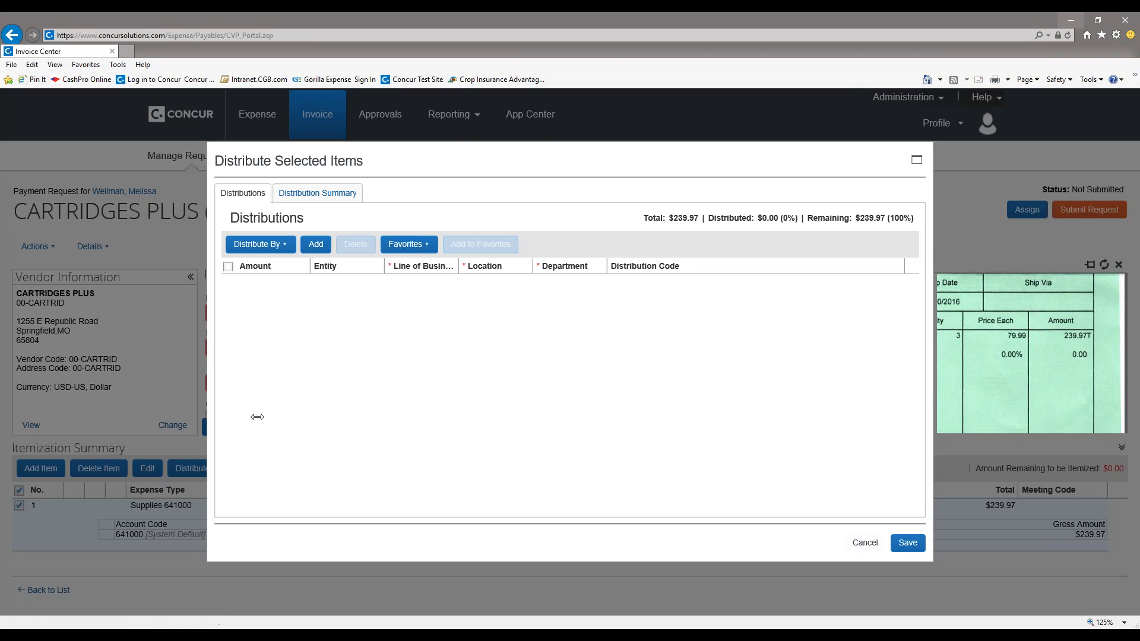
click(319, 245)
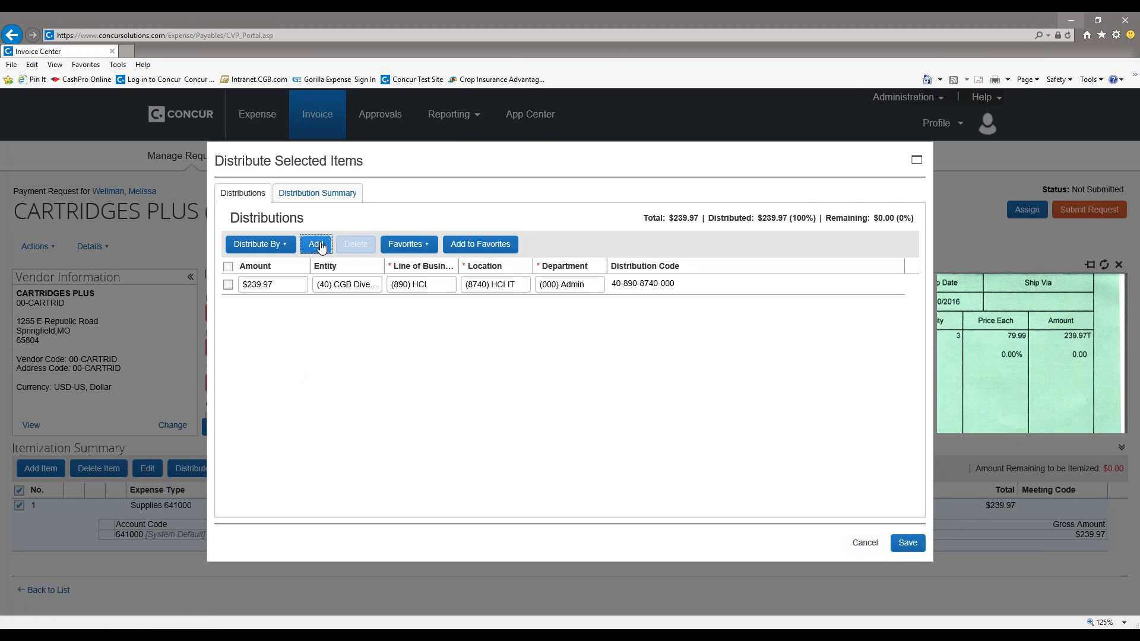
click(317, 244)
click(316, 244)
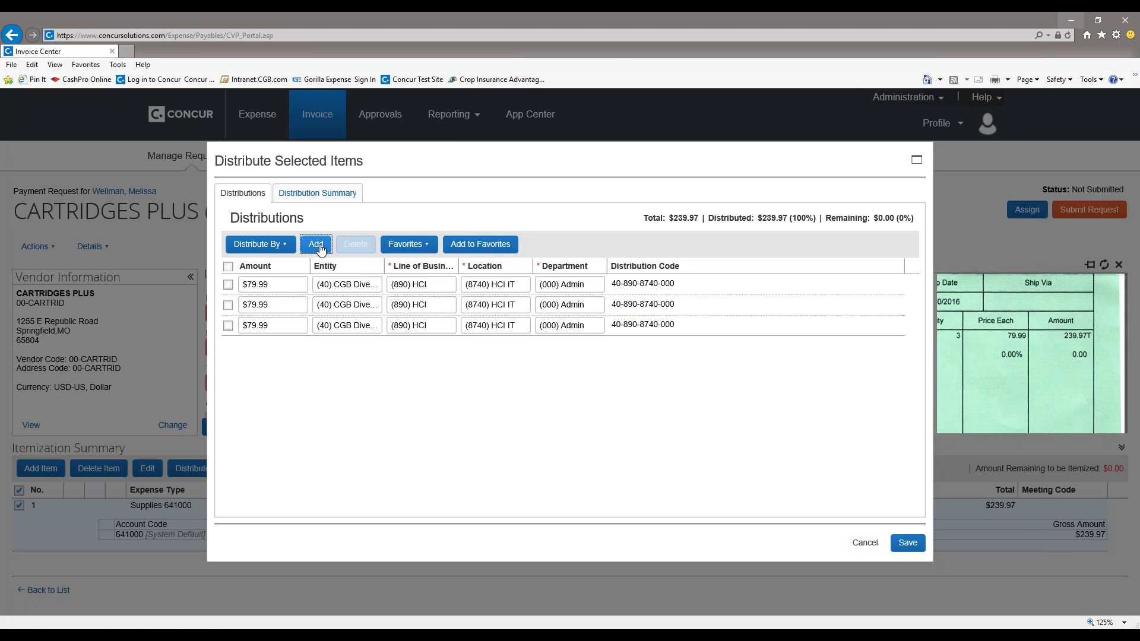
click(316, 244)
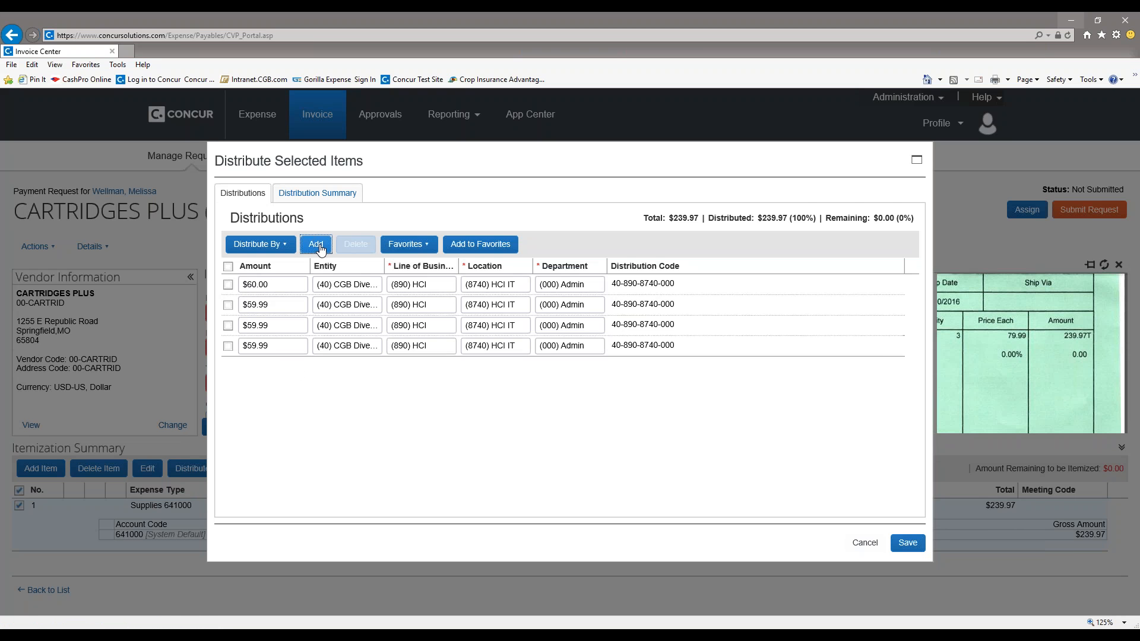
Switch the distribution lines to percentage and back to amount, and discard the distribution without saving
click(283, 246)
click(268, 265)
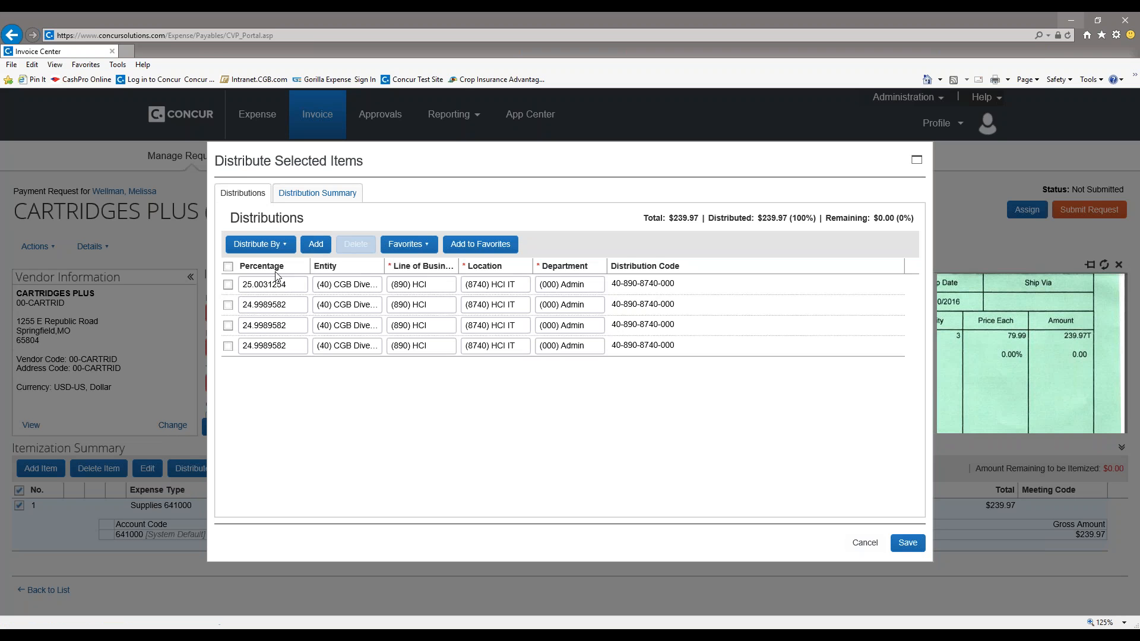
click(272, 245)
click(258, 282)
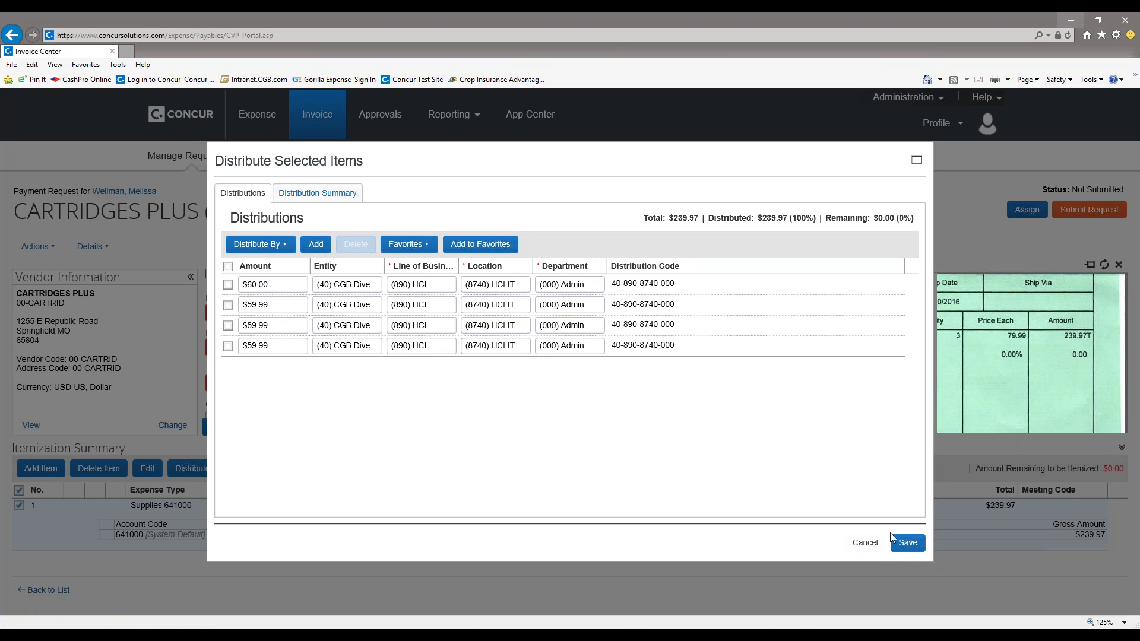
click(867, 545)
Start importing distributions for the selected line item from the ImportDistributionsTemplate file on the Desktop, and cancel the import
click(197, 470)
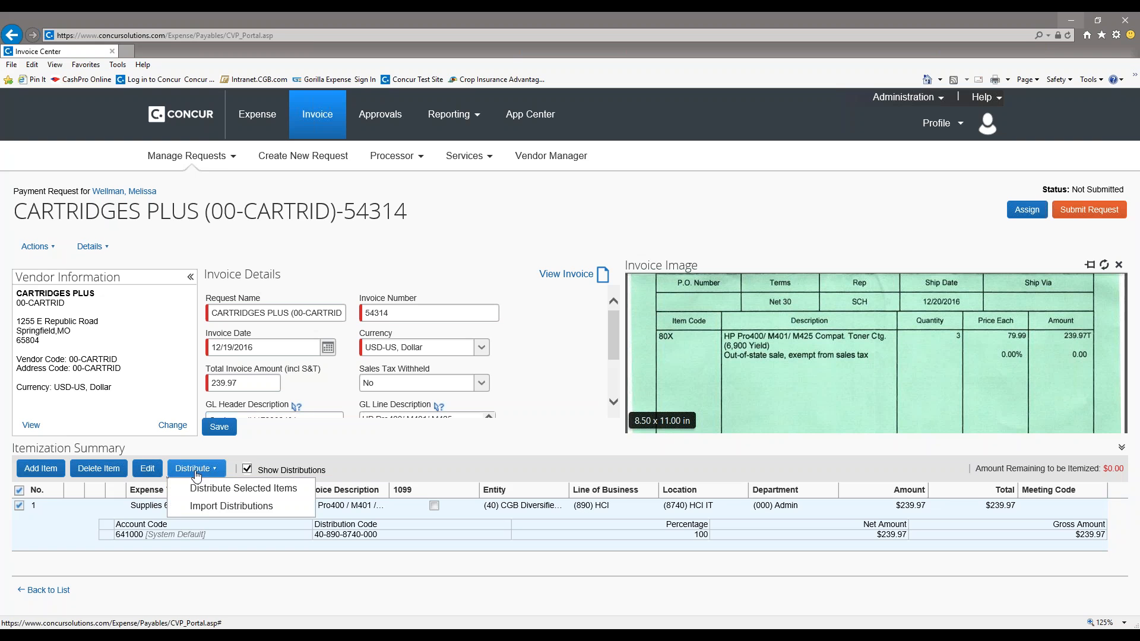
click(210, 508)
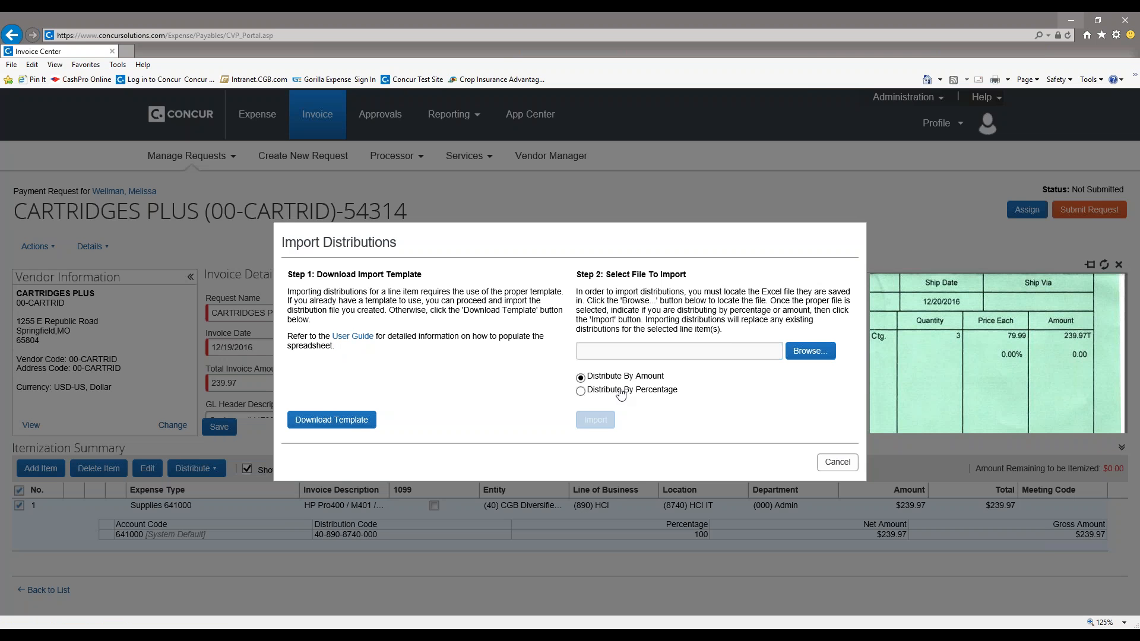
click(810, 351)
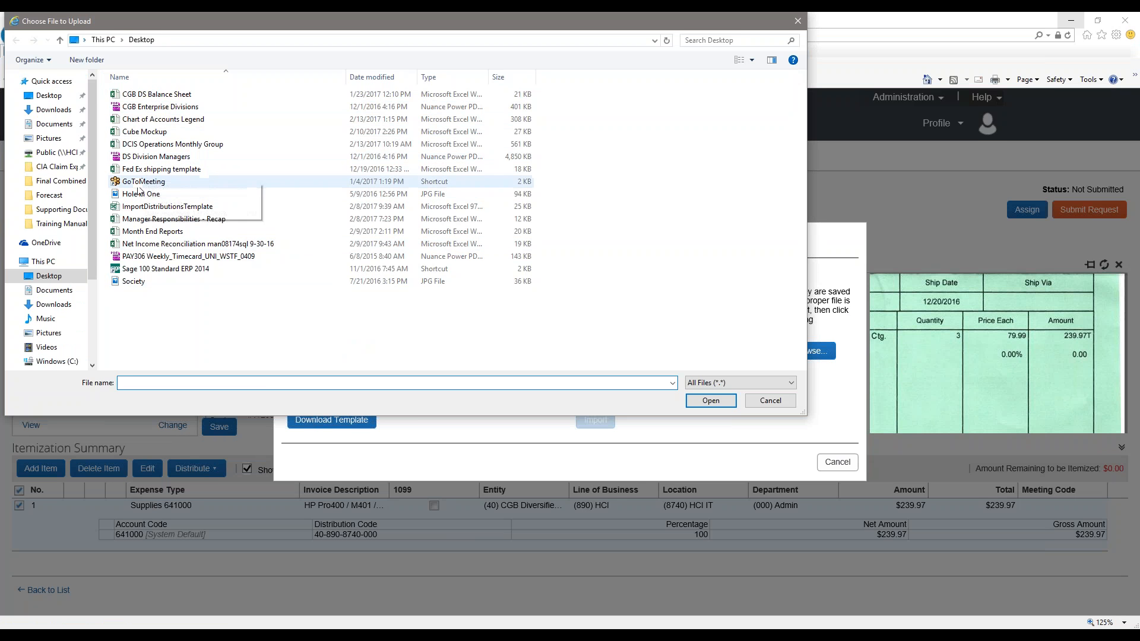
double_click(149, 207)
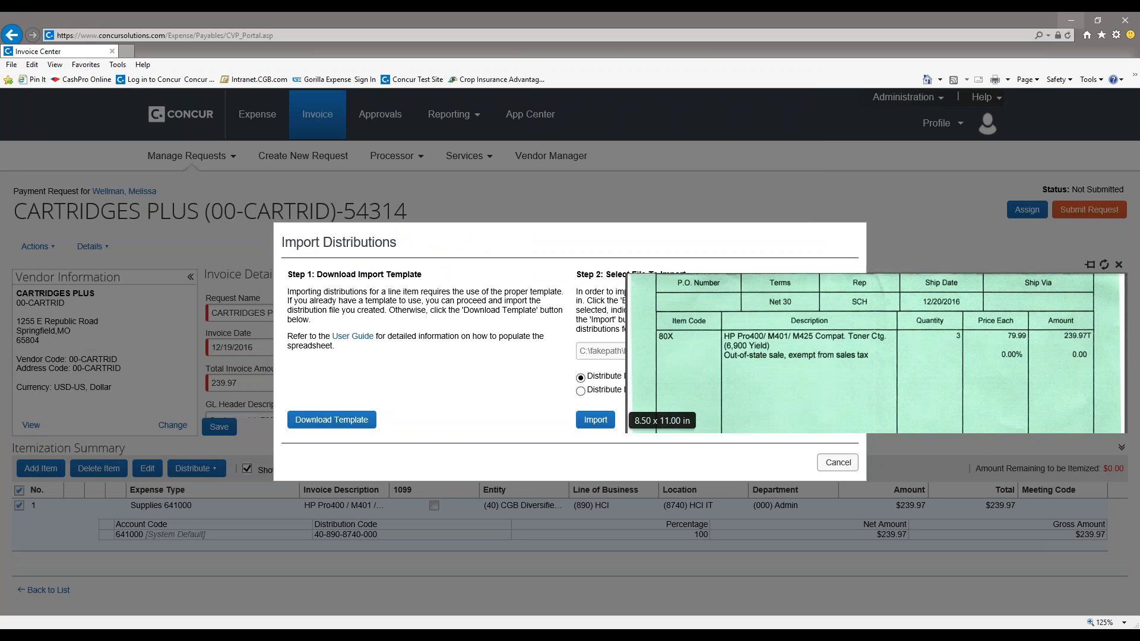
click(838, 462)
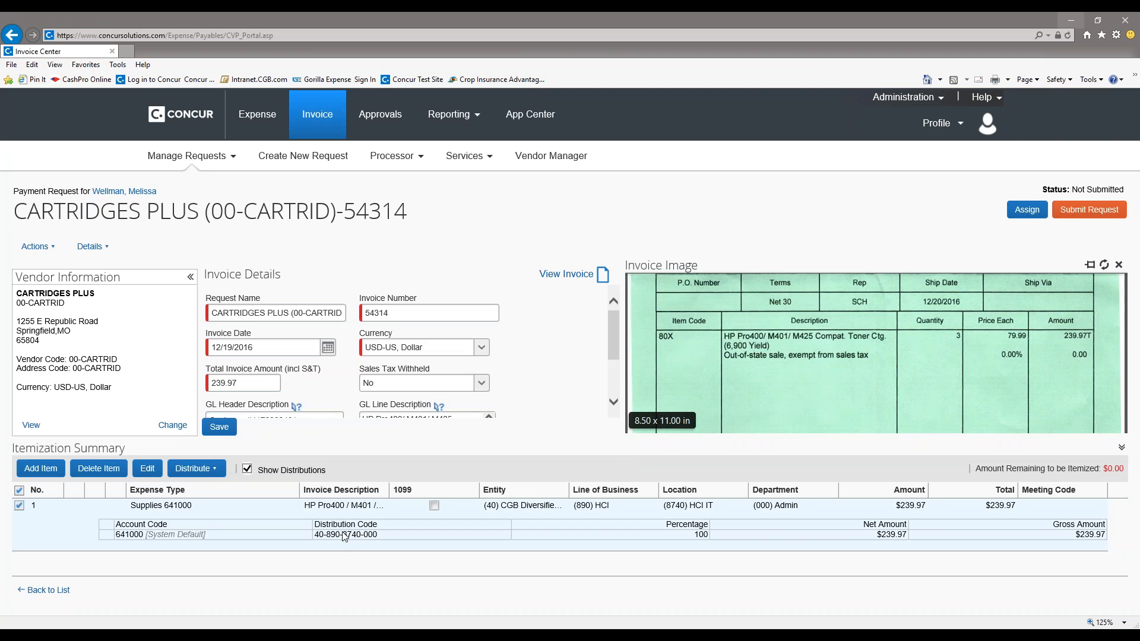
Open the user guide linked in the Import Distributions dialog
click(211, 469)
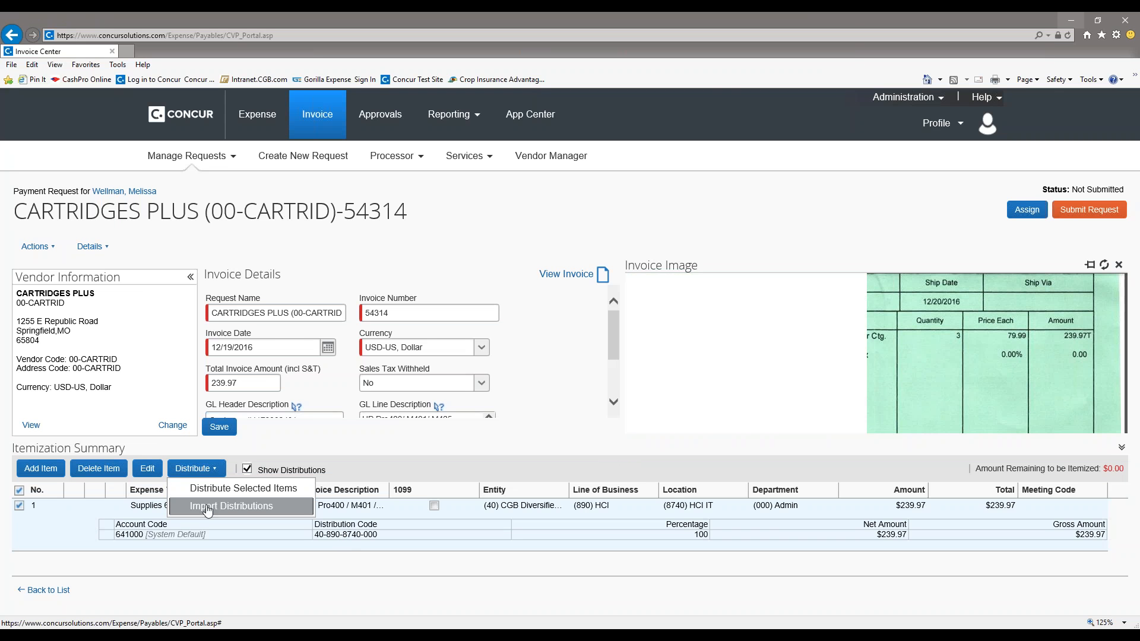
click(207, 510)
click(350, 339)
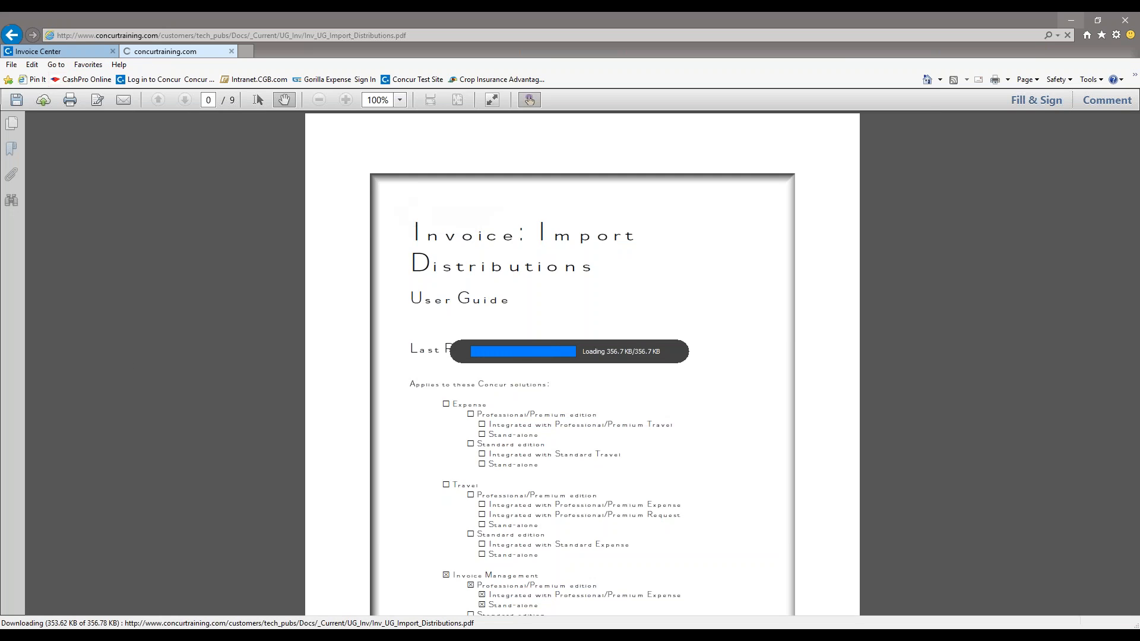
Return to the Invoice Center page, download the distribution import template, and open it in Excel with editing enabled
click(66, 52)
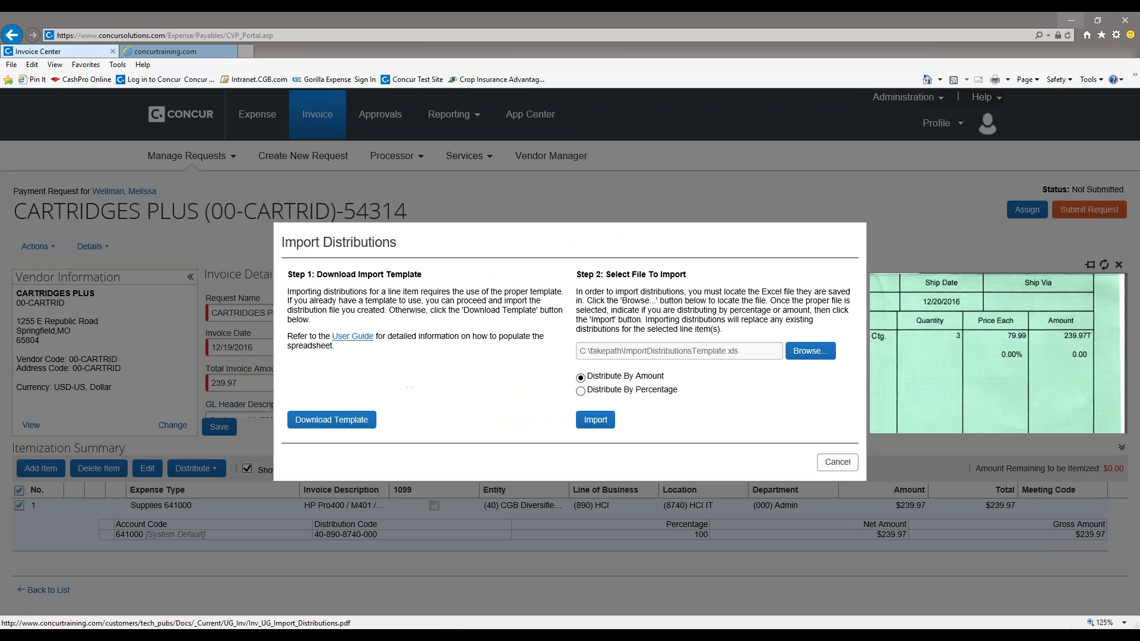
click(355, 422)
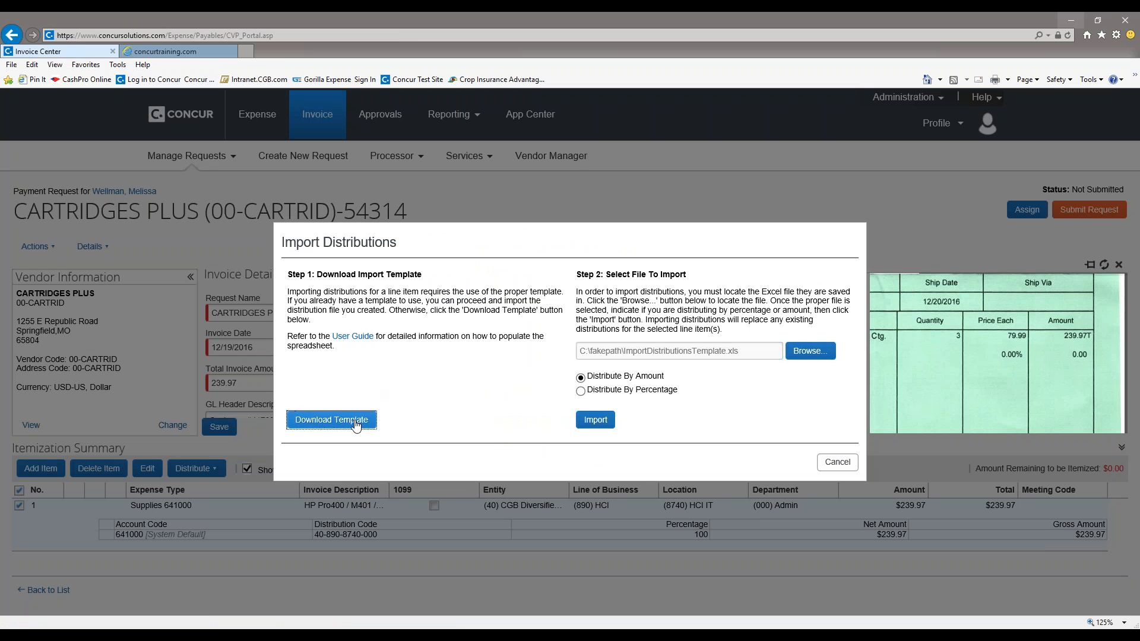
click(710, 617)
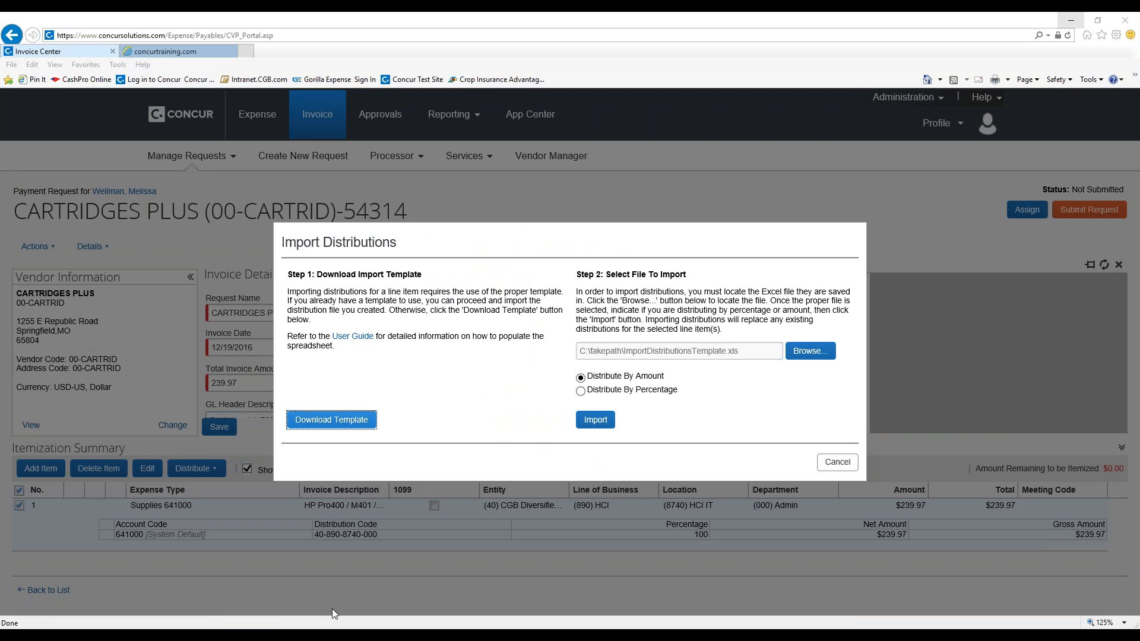
click(332, 633)
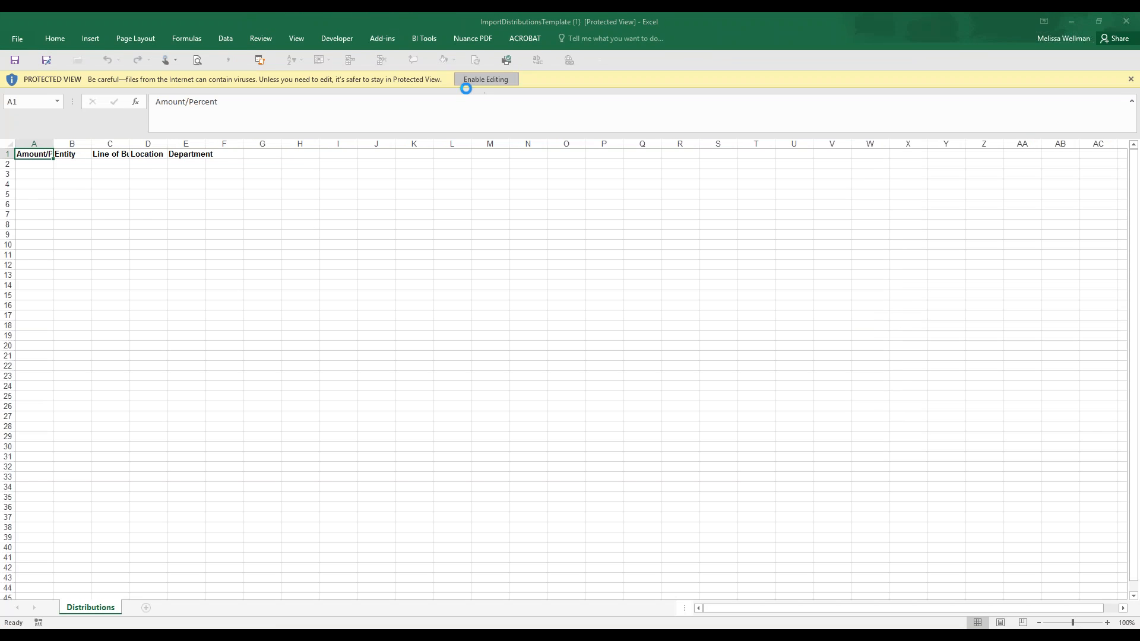
click(478, 83)
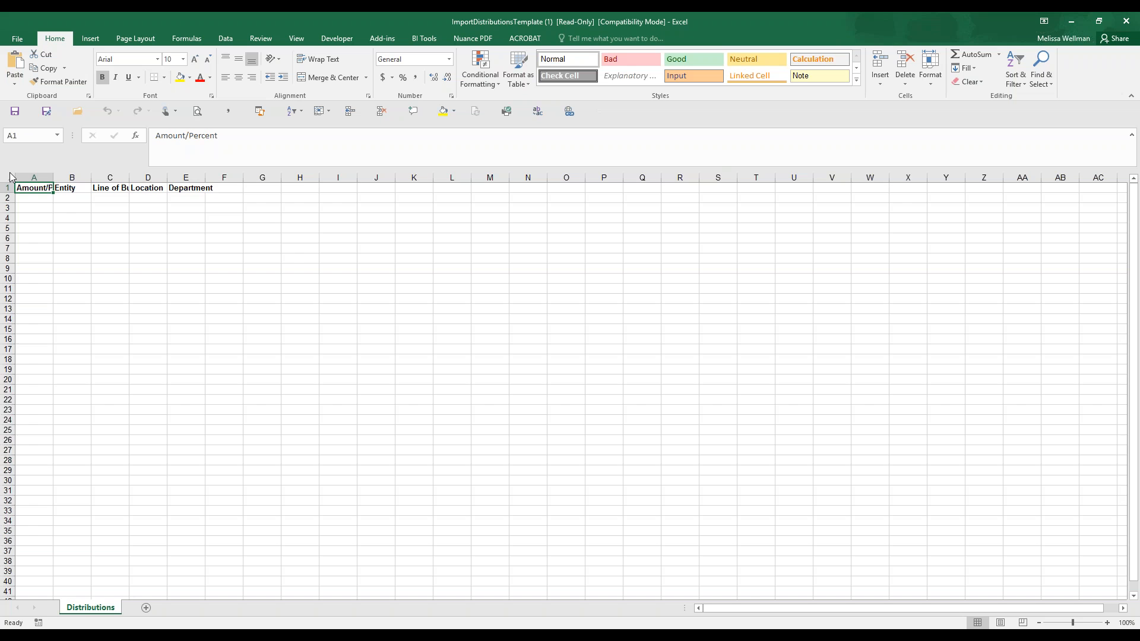
Widen all columns of the Distributions sheet to fit their headings
click(9, 176)
double_click(53, 177)
click(47, 195)
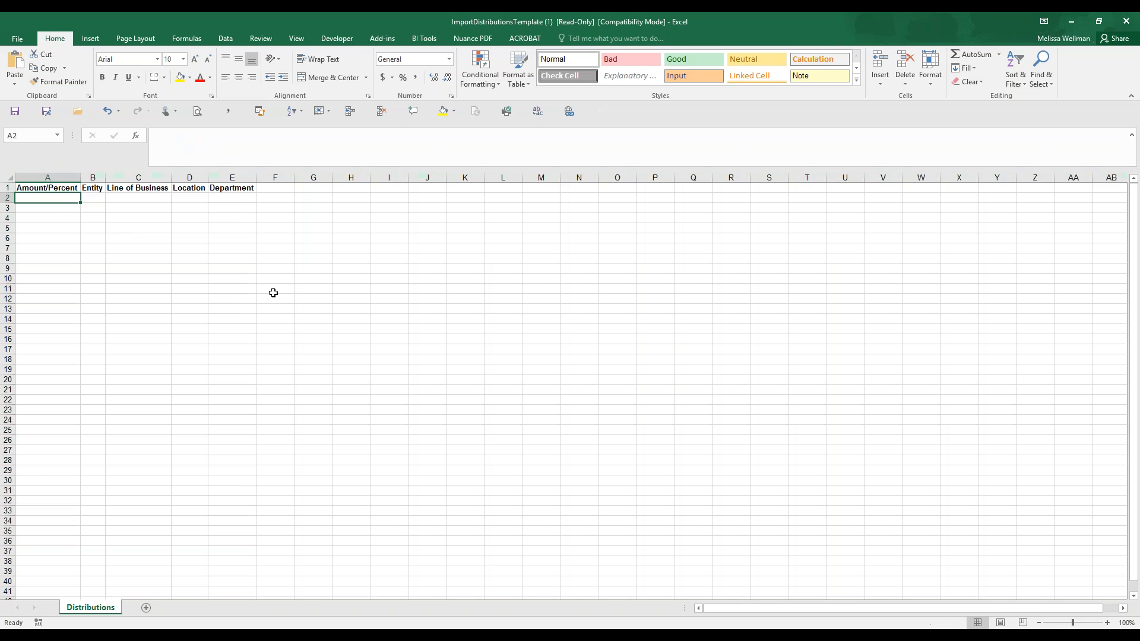
Examine the template's row 2 fields from Amount/Percent through Entity, Line of Business and Location to Department
key(Tab)
key(Tab)
key(Tab)
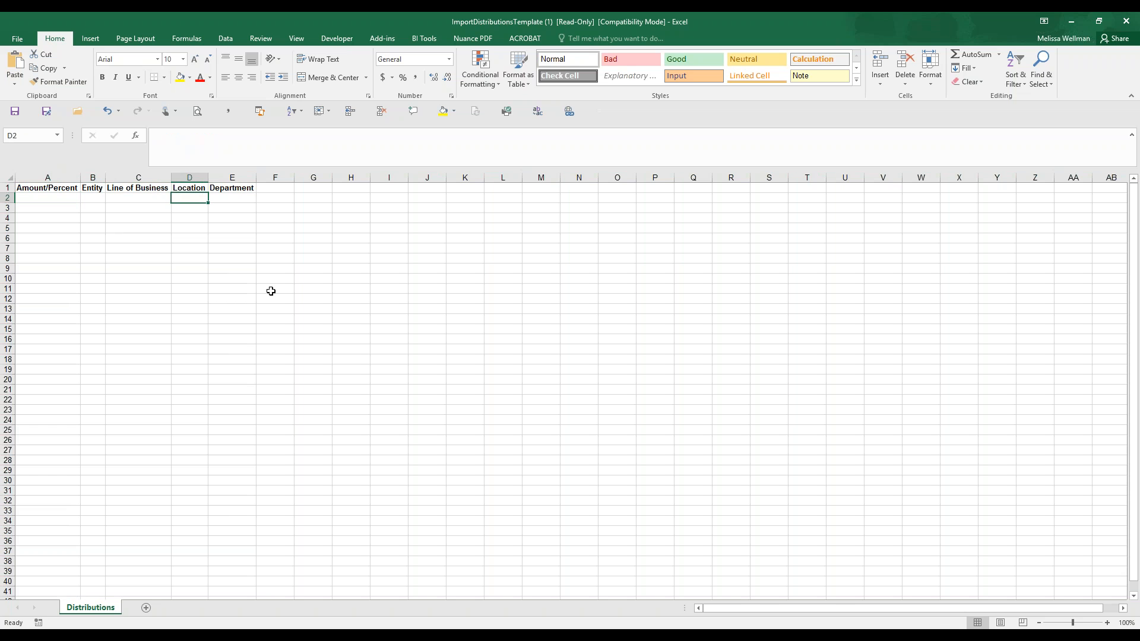
key(Tab)
key(Left)
key(Left)
key(Left)
key(Left)
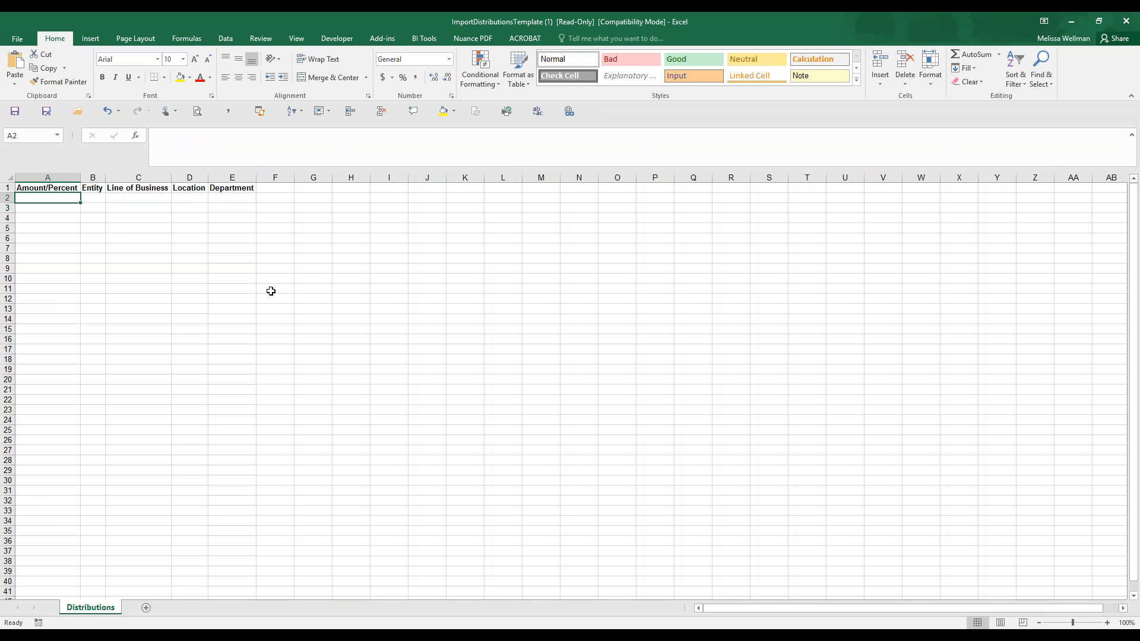
Enter 50 in cells A2 and A3 under Amount/Percent
text(50)
key(Return)
text(50)
key(Return)
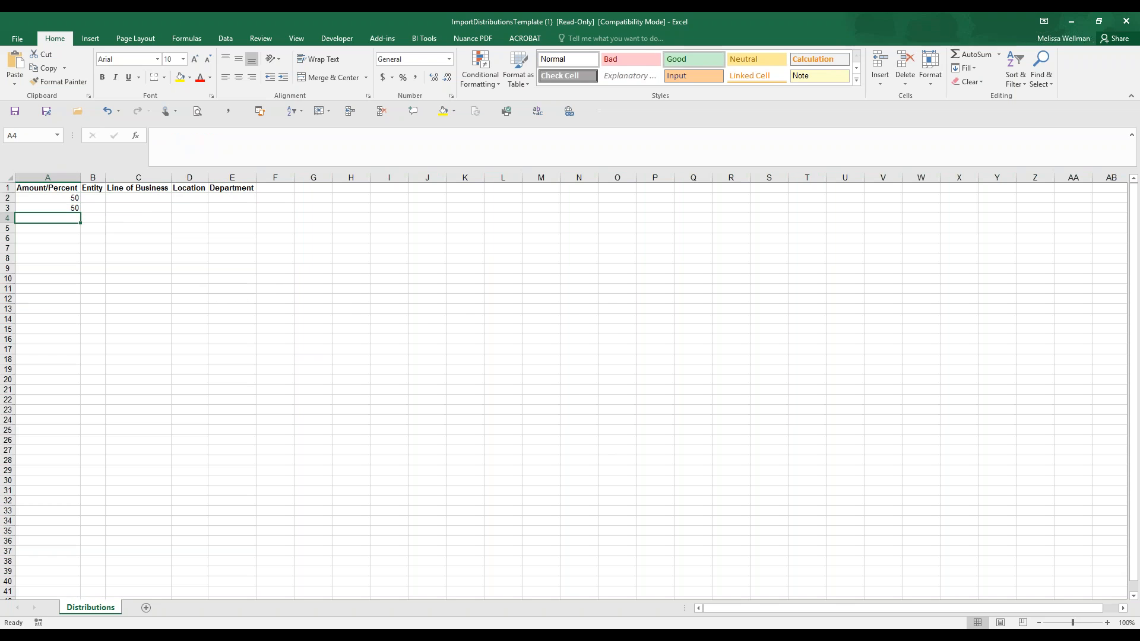
Switch back to Concur and cancel the import of distributions
click(1071, 21)
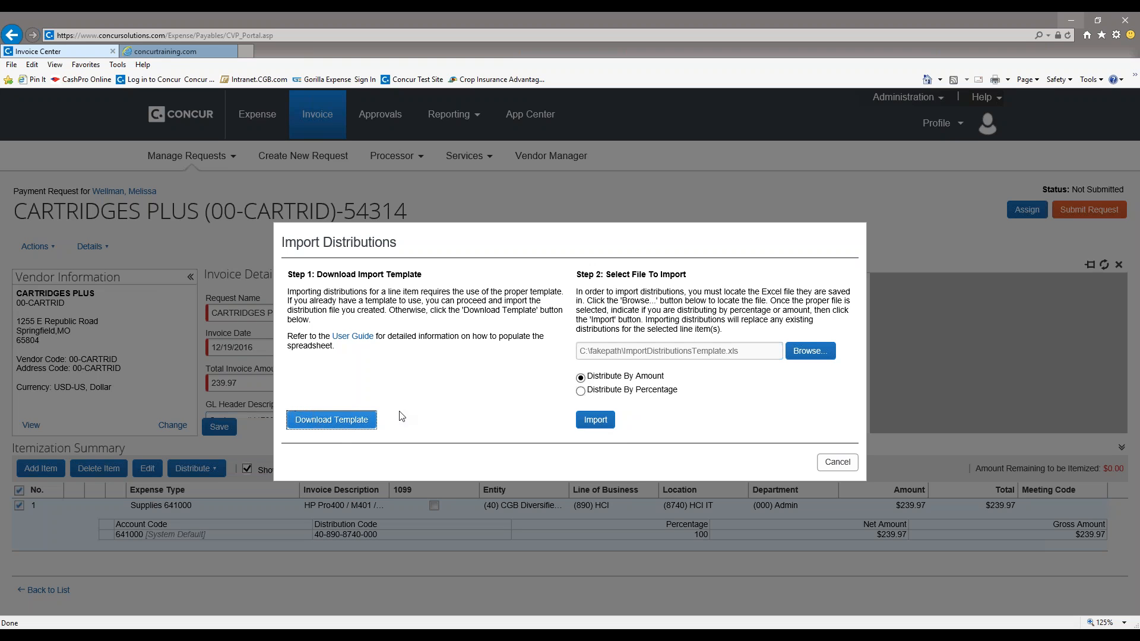
click(845, 464)
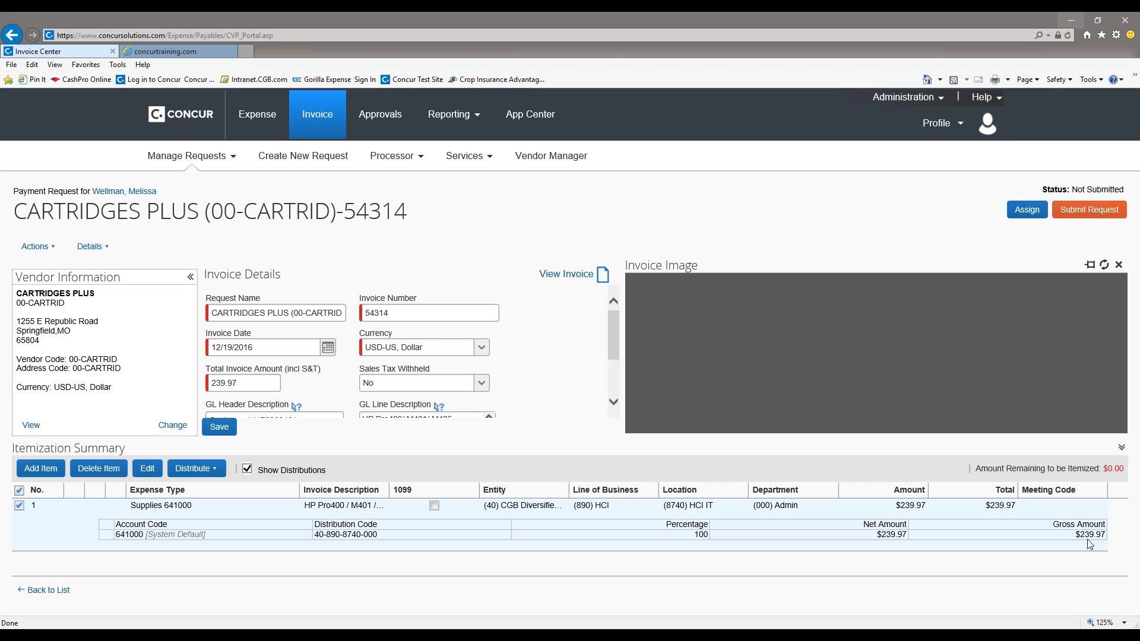
click(205, 470)
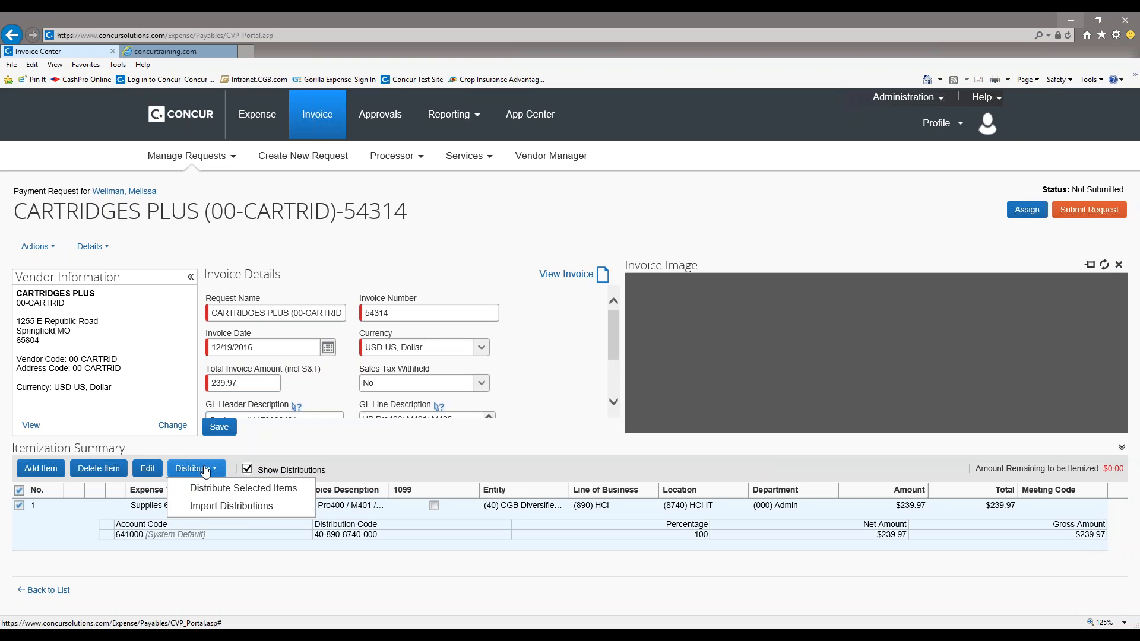
click(204, 470)
click(205, 470)
click(206, 488)
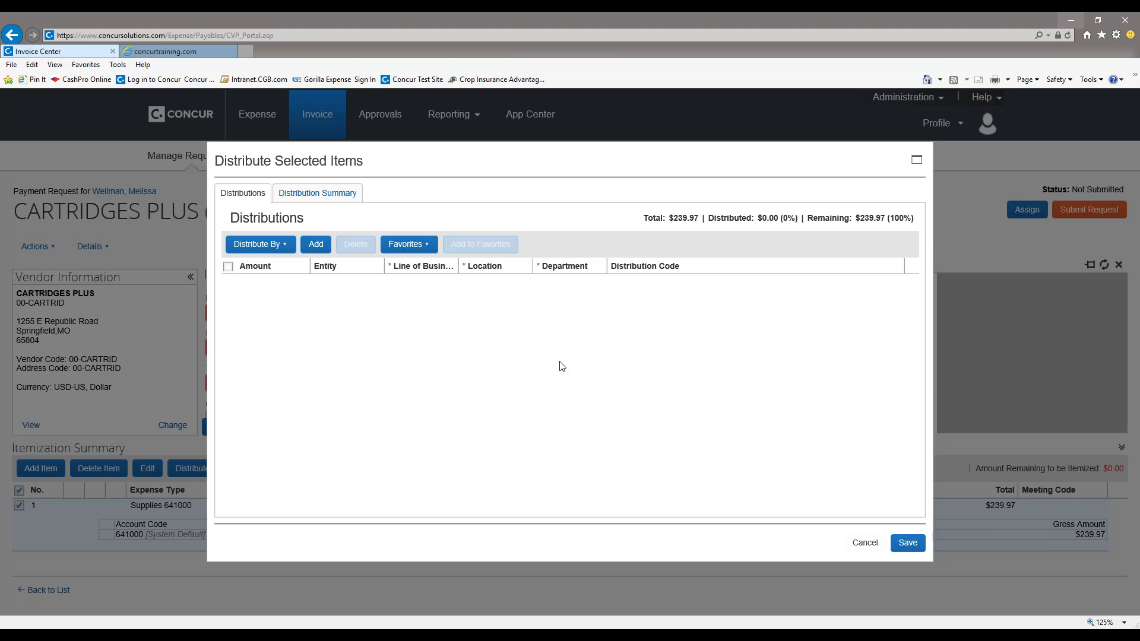
click(861, 543)
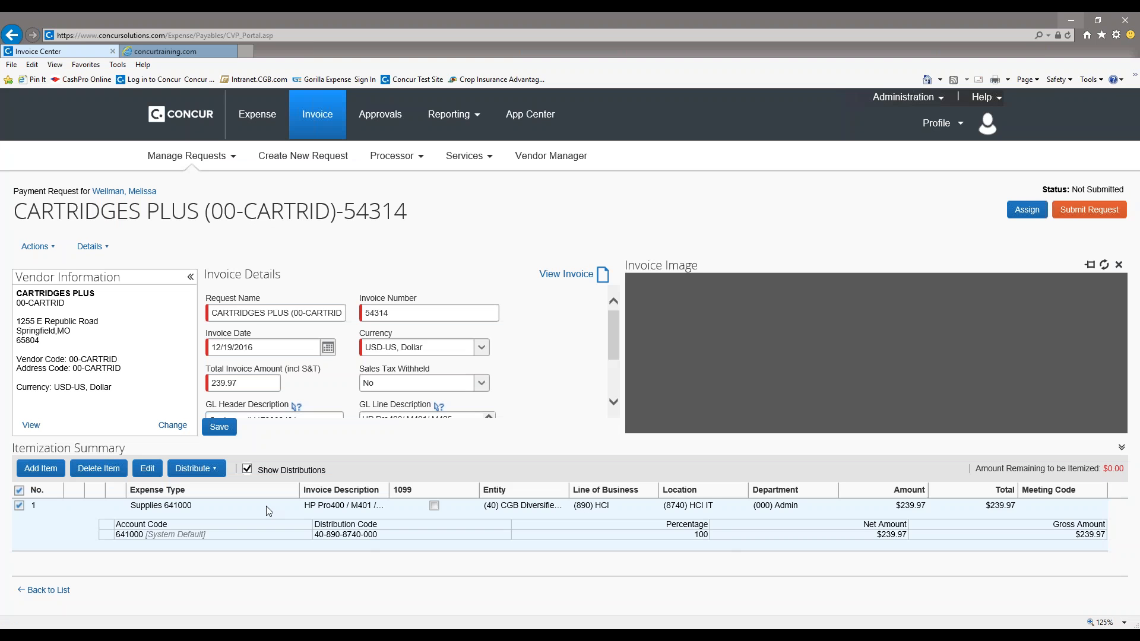
click(199, 469)
click(211, 504)
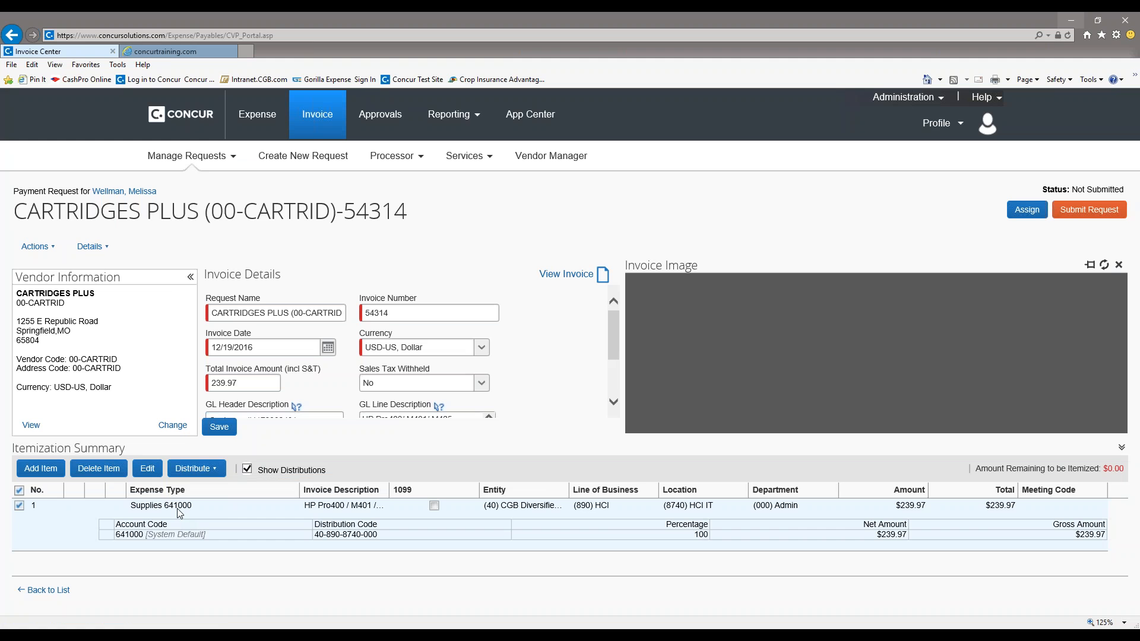
Start distributing the selected Supplies 641000 item and add three equal distribution lines
click(196, 469)
click(185, 492)
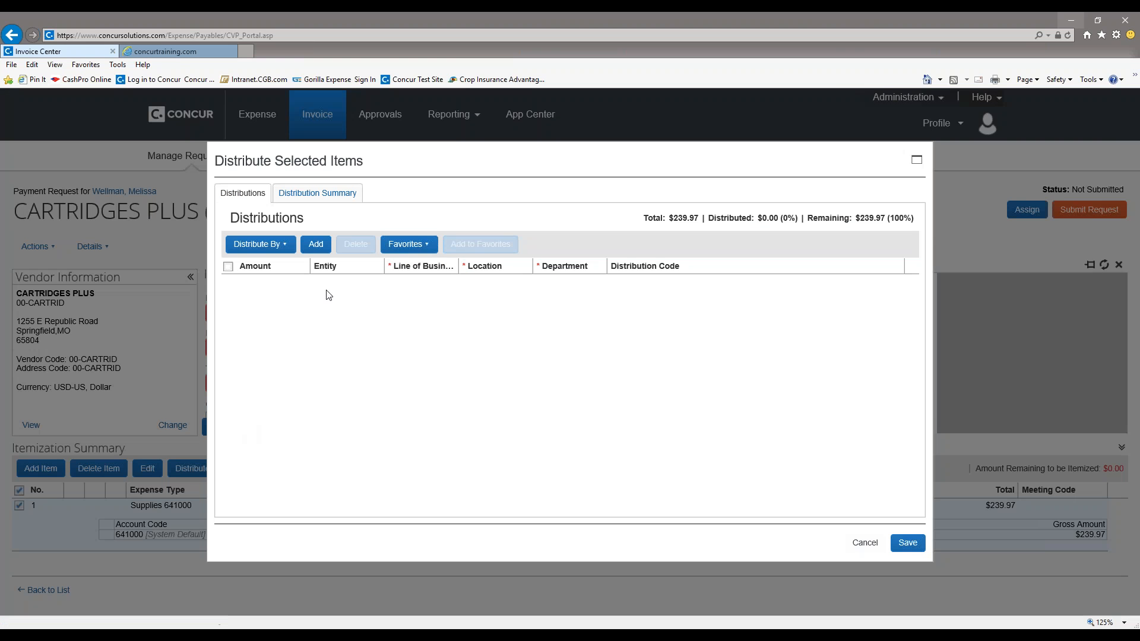
click(408, 245)
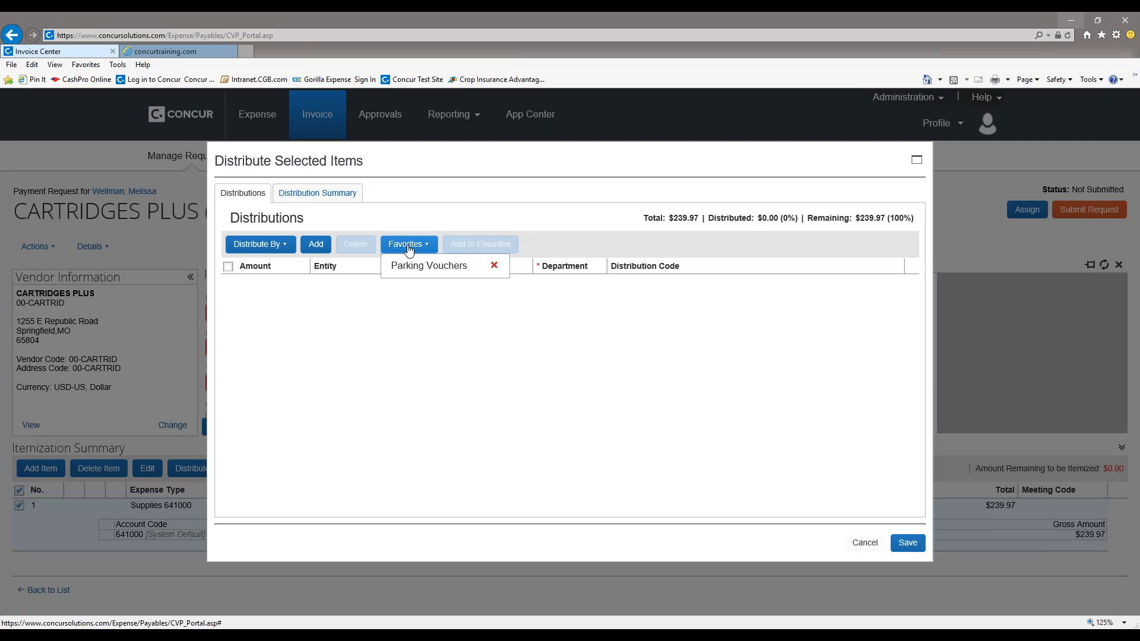
click(425, 265)
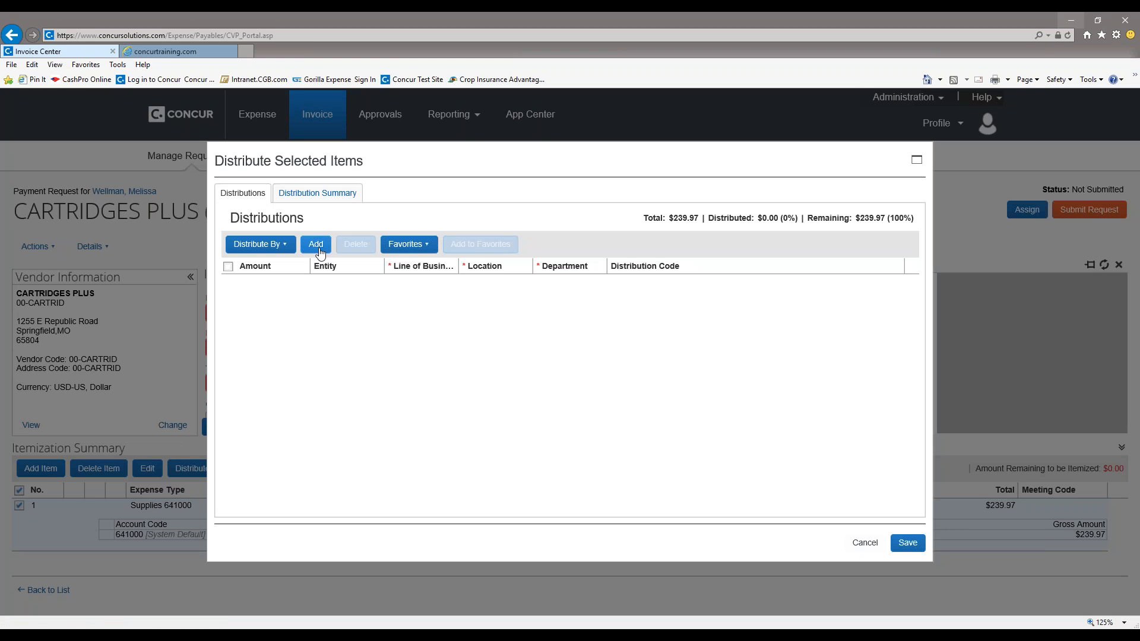
click(317, 246)
click(316, 246)
click(316, 246)
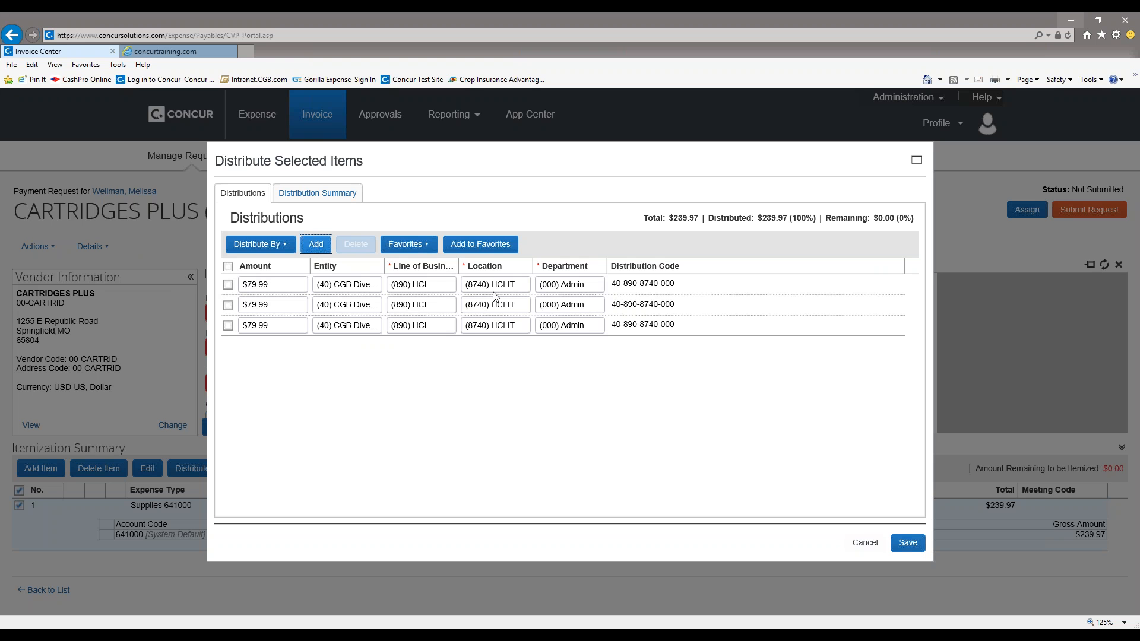
Set the second distribution line's location to (8710) HCI Claims and its department to (000) Admin
click(506, 305)
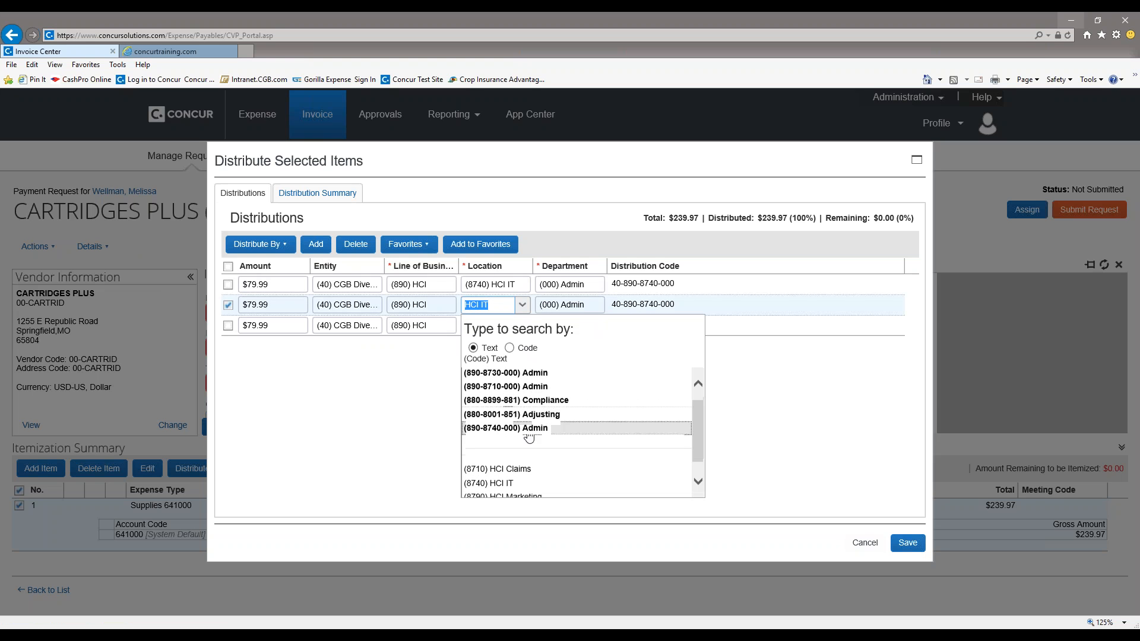
scroll(522, 433, down, 1)
click(517, 448)
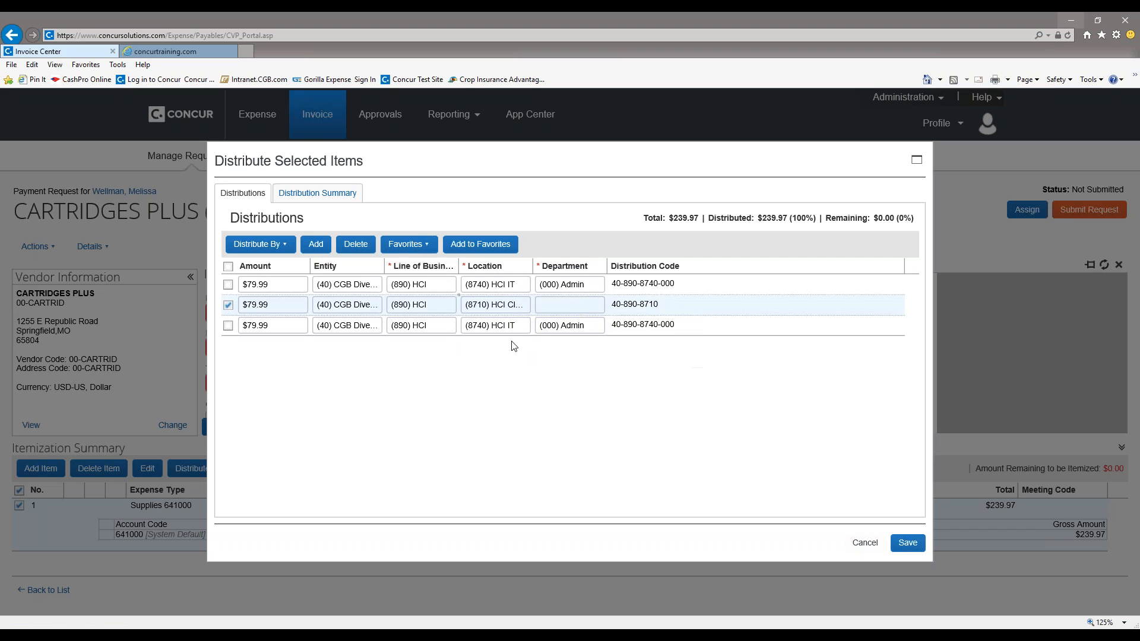
click(586, 304)
click(561, 486)
Set the third distribution line's location to (8790) HCI Marketing and its department to (000) Admin
click(272, 325)
click(495, 325)
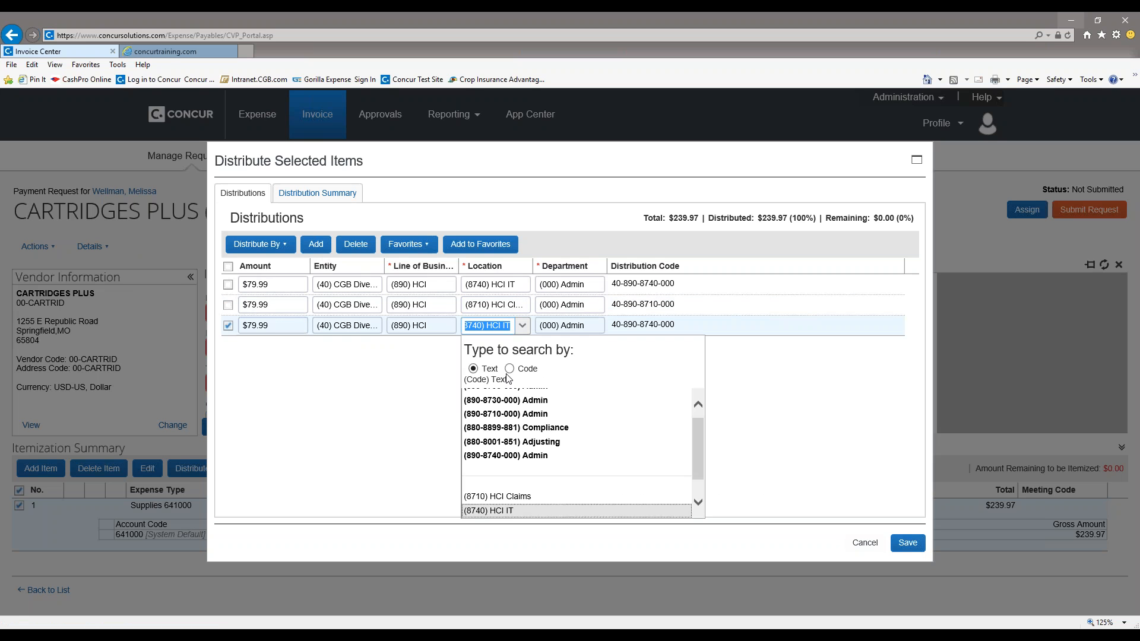
scroll(523, 463, down, 3)
click(509, 509)
click(591, 328)
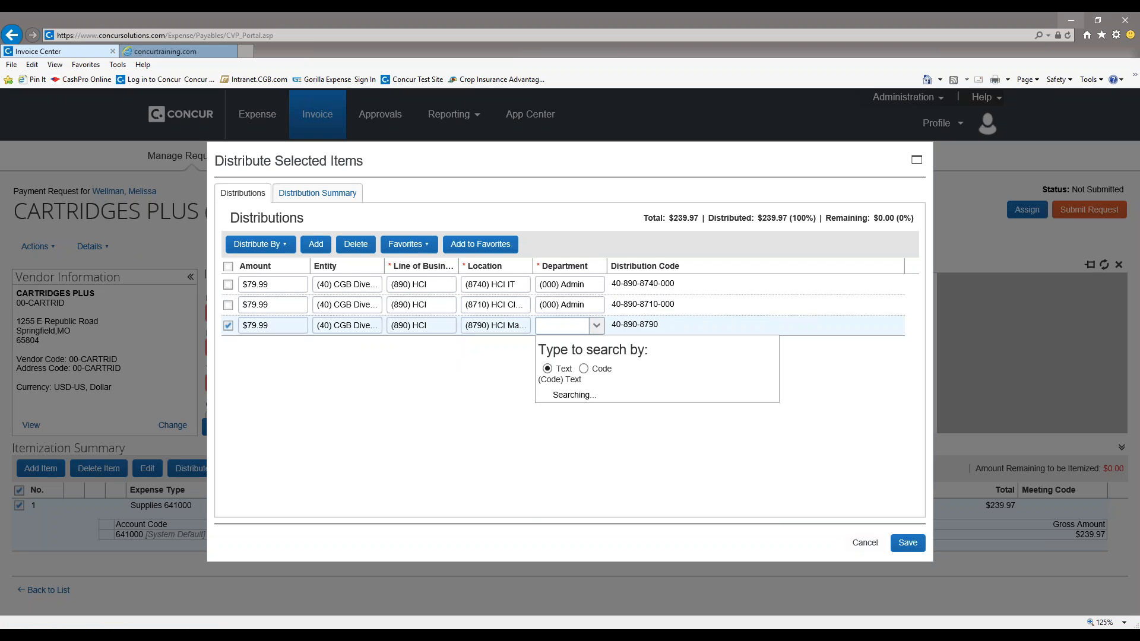
click(560, 505)
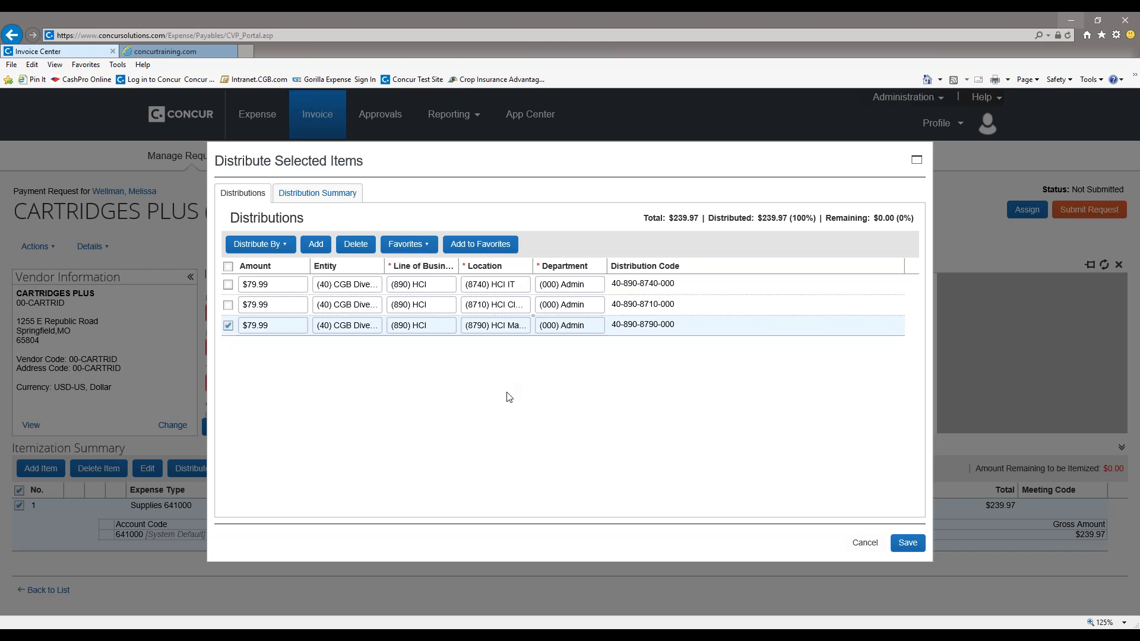
Start adding the distribution to favorites under the name Cartridges Plus, and cancel without saving it
click(466, 245)
click(448, 346)
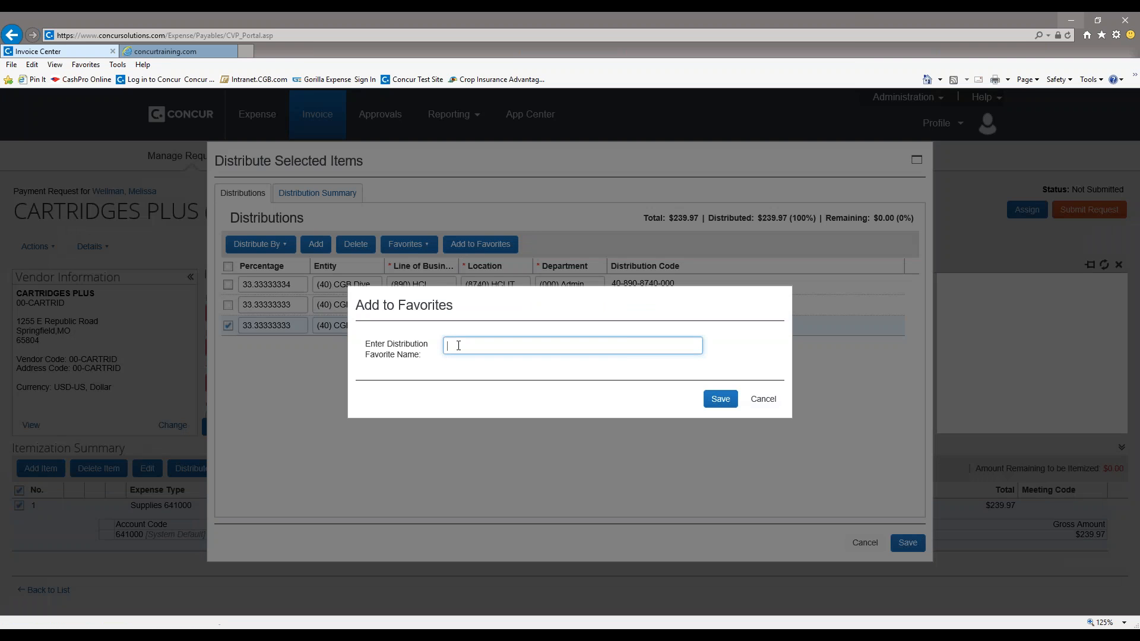
text(Cartridges Plus)
click(764, 400)
Apply the Parking Vouchers favorite distribution and set the first line's amount to $150.00
click(424, 248)
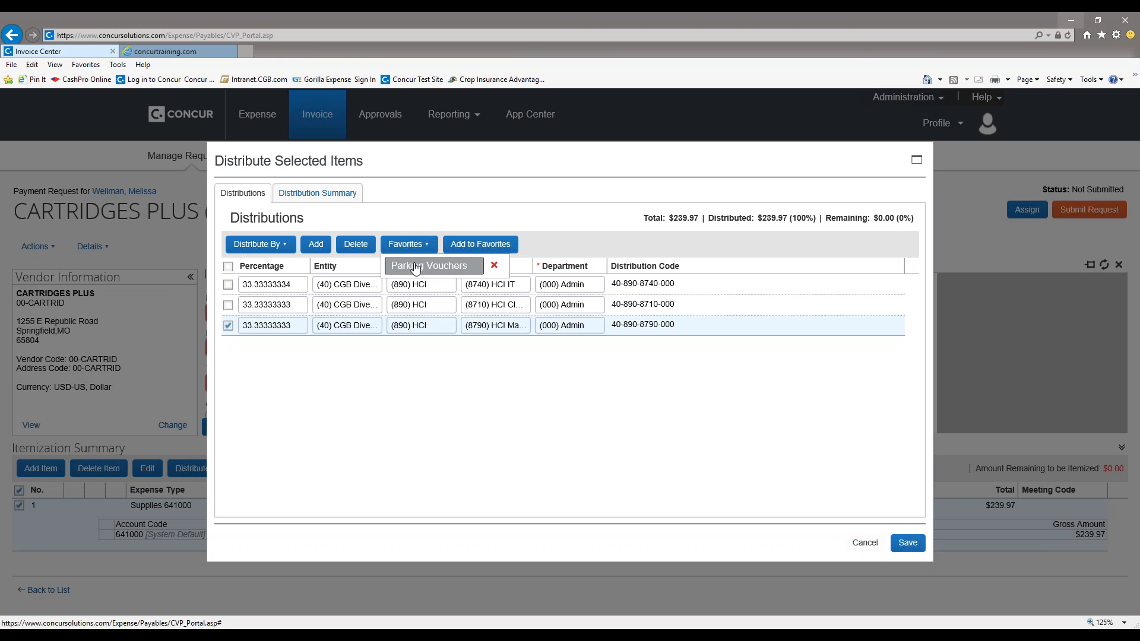
click(415, 268)
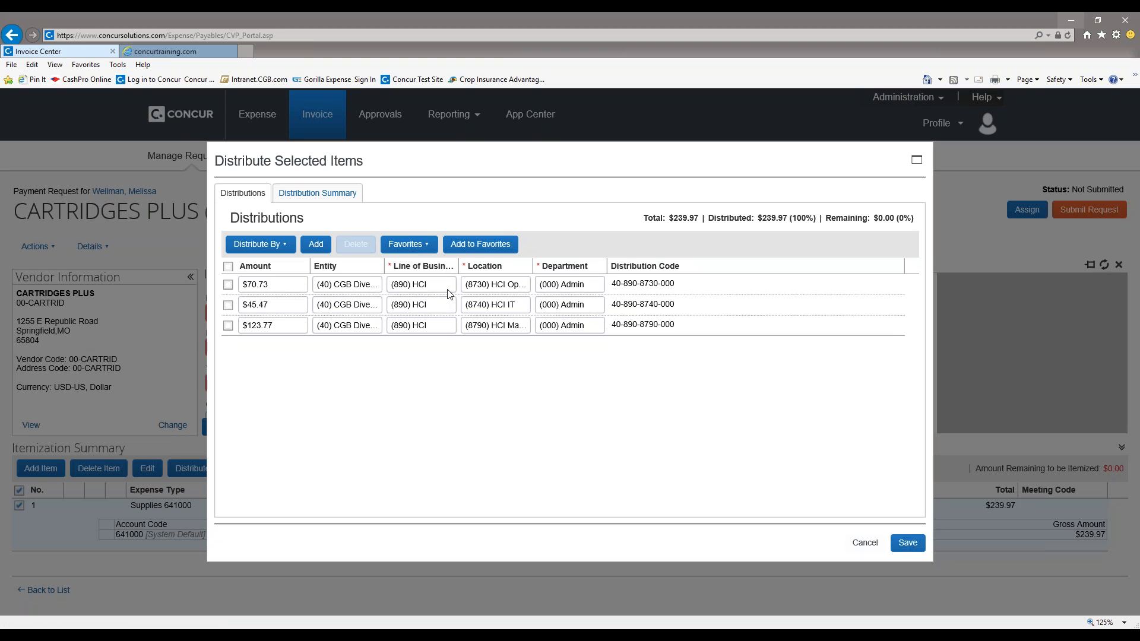
click(272, 279)
drag(271, 284, 299, 283)
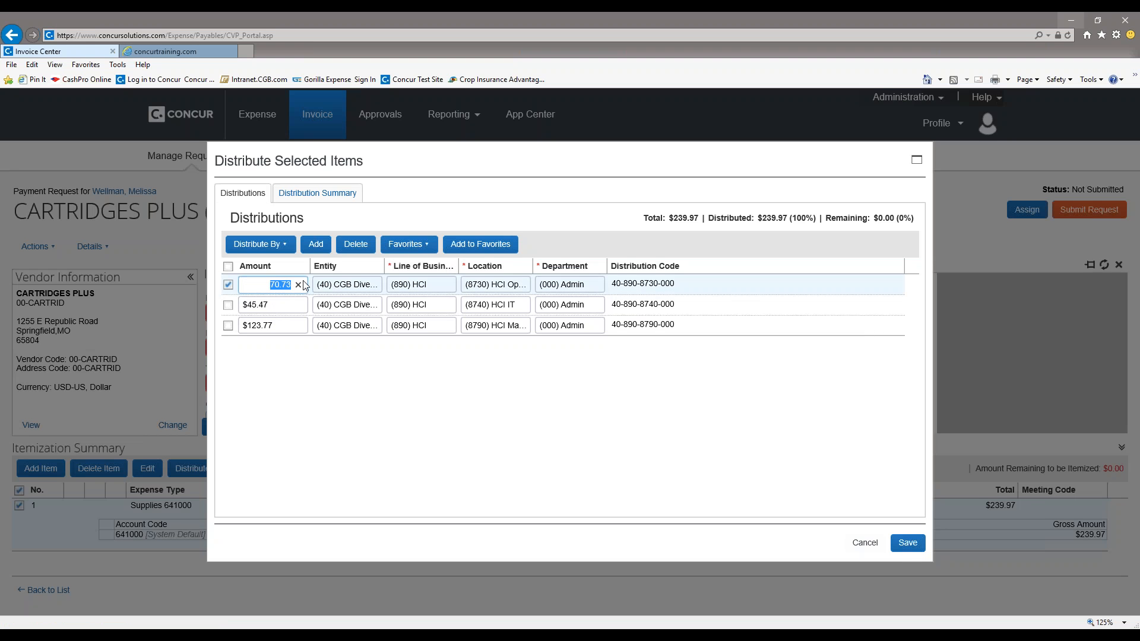
text(150.00)
Set the third distribution line's amount to $50.00, leaving the second line's amount as it is
click(268, 305)
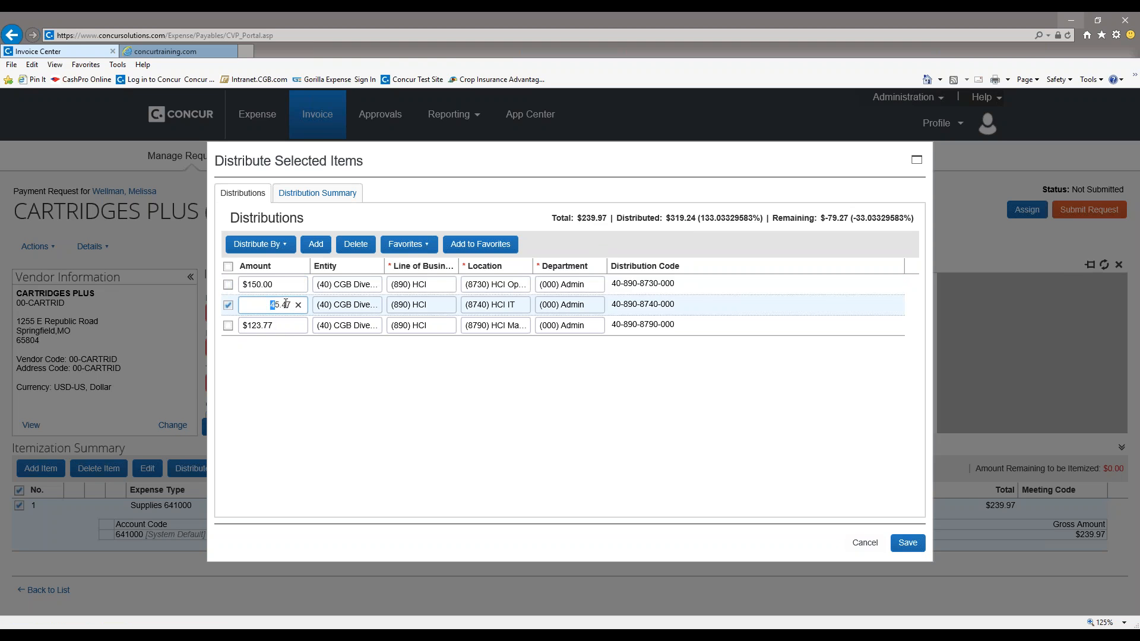
drag(286, 303, 377, 334)
click(282, 327)
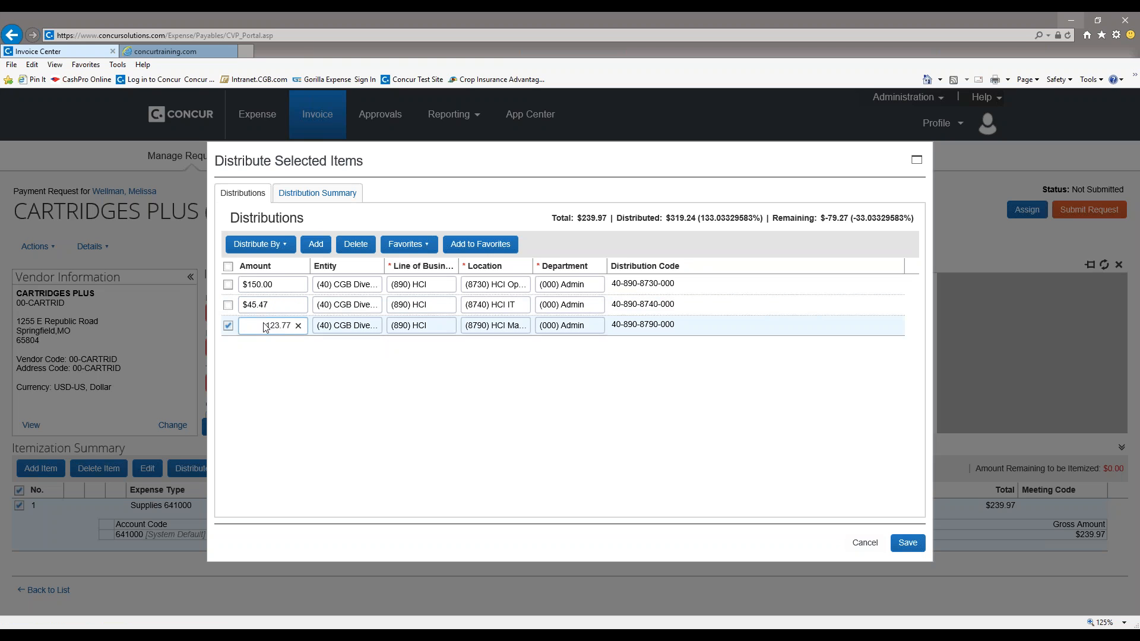
drag(265, 328, 685, 267)
key(Tab)
key(Tab)
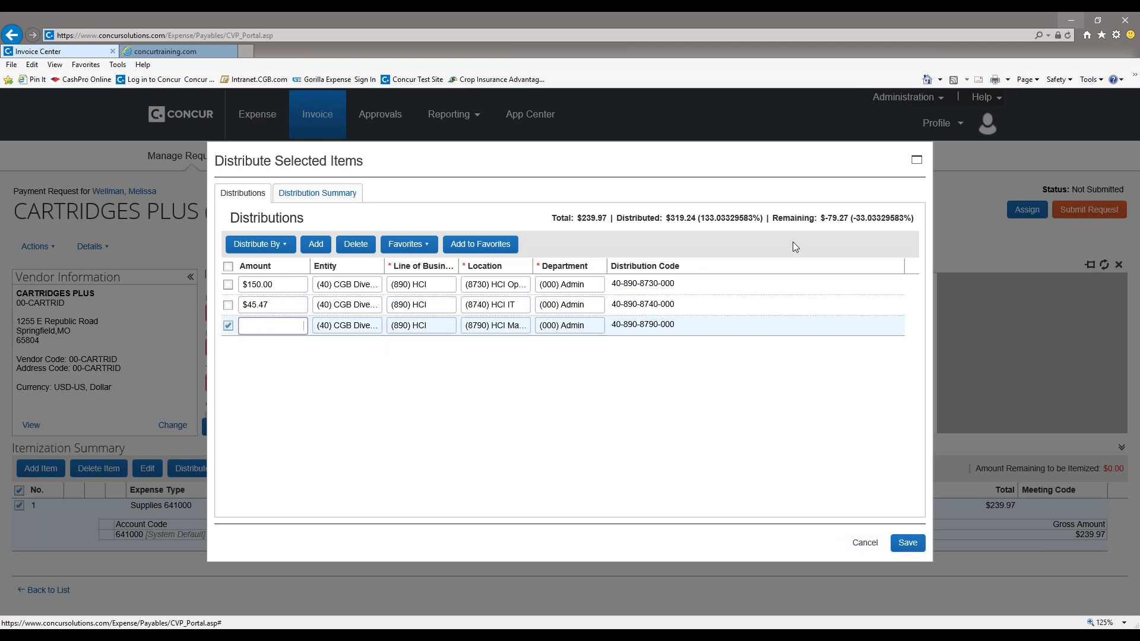
key(shift+Tab)
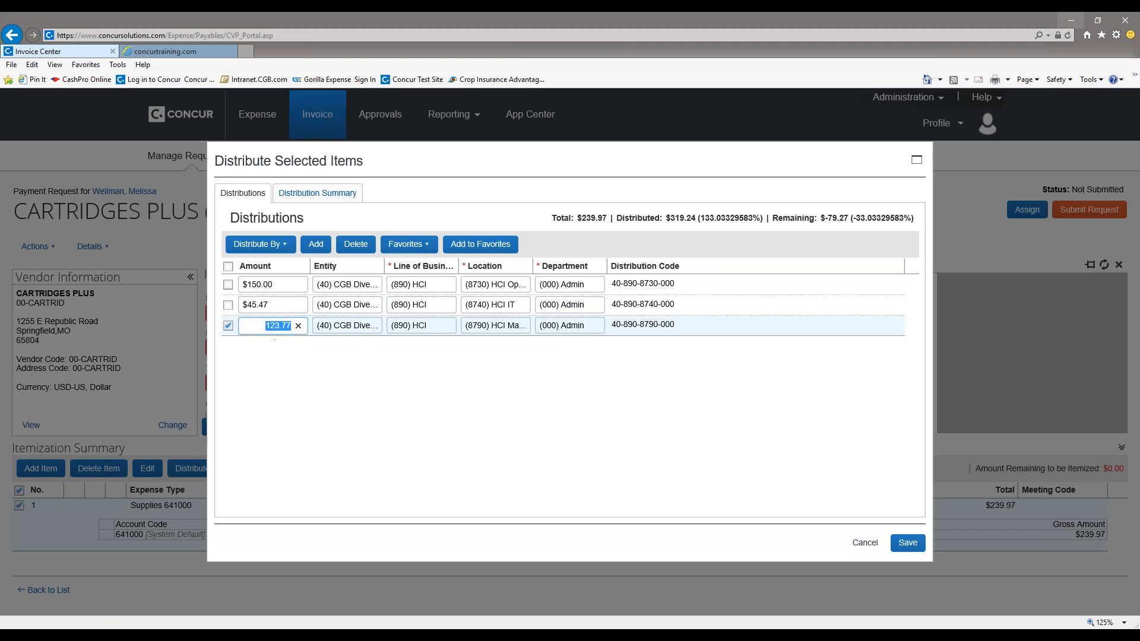
text(50)
key(Tab)
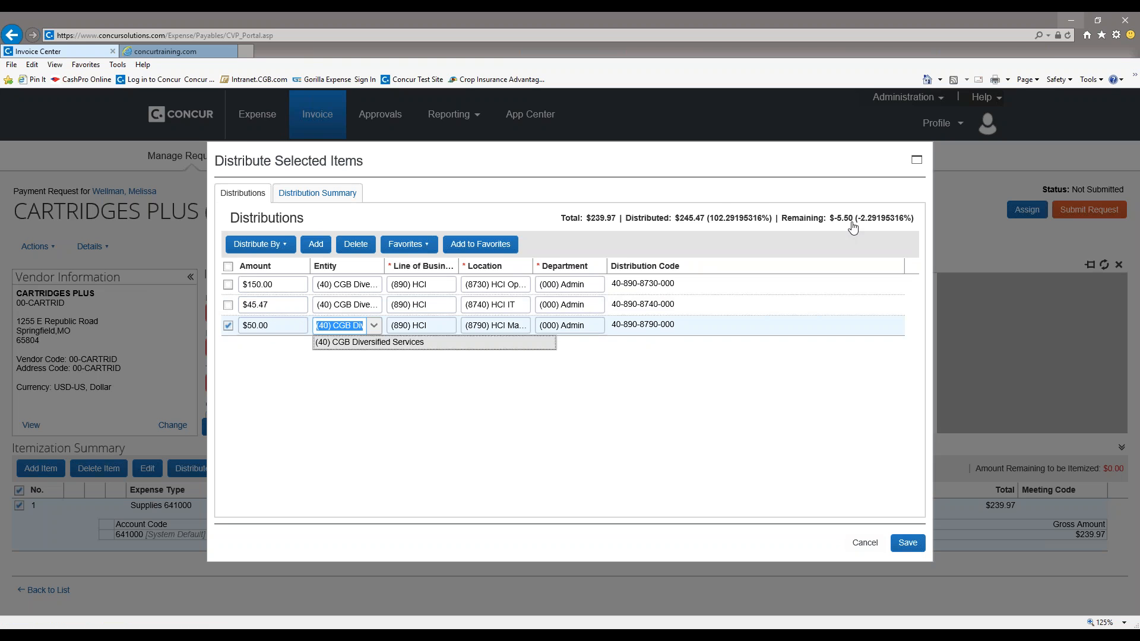
Set the third distribution line's amount to $44.50
key(shift+Tab)
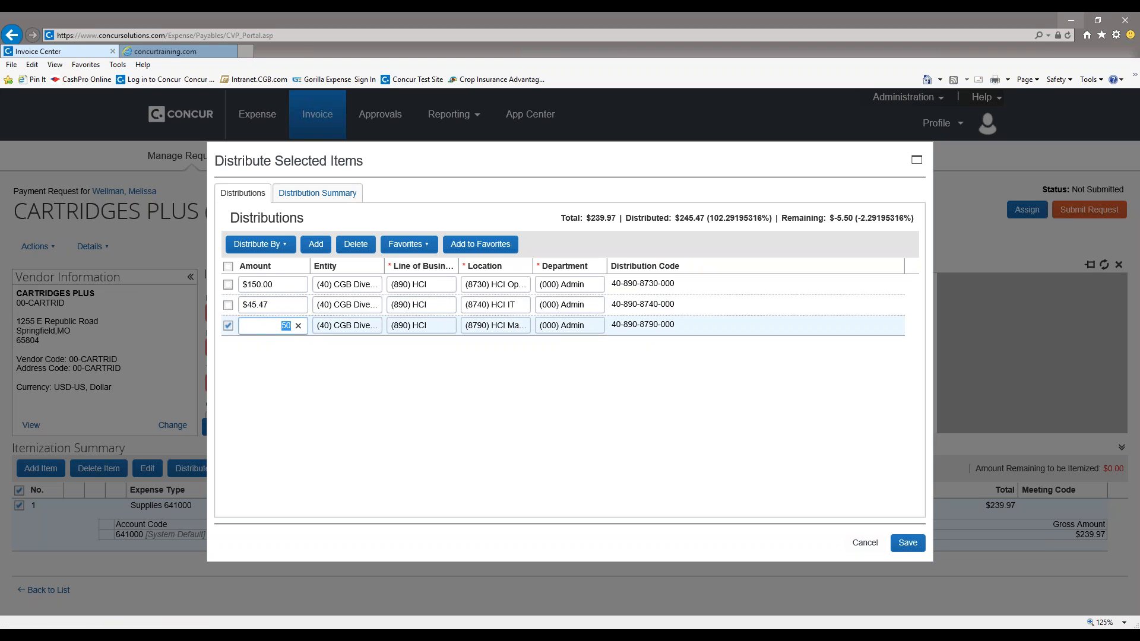
text(44.5)
key(Tab)
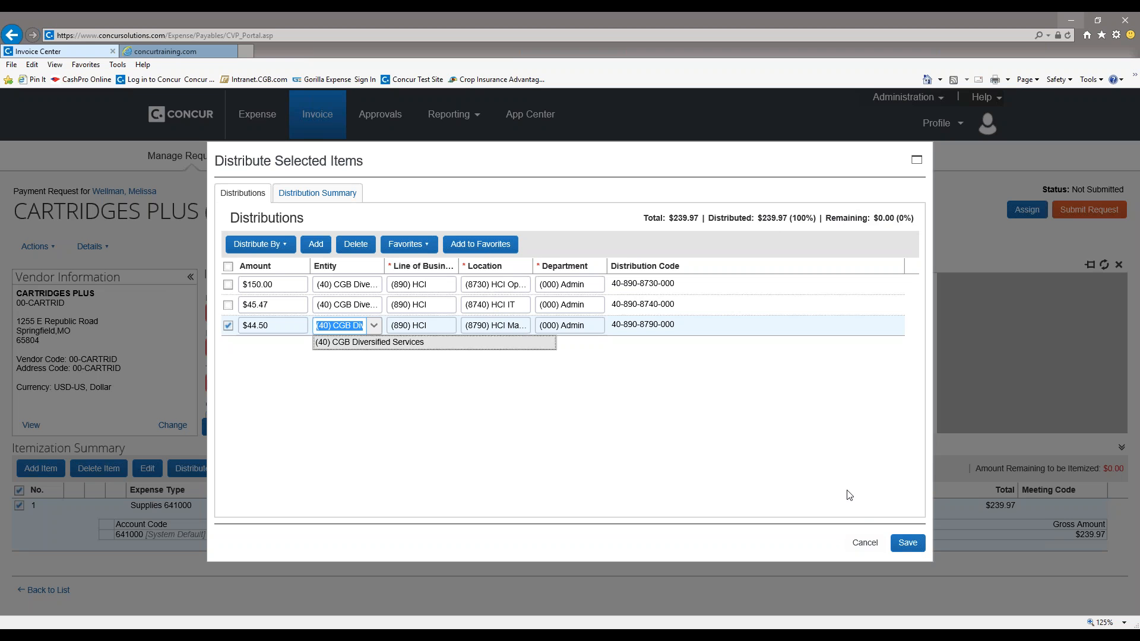
Save the distribution and review the distributed lines in the itemization summary
click(910, 545)
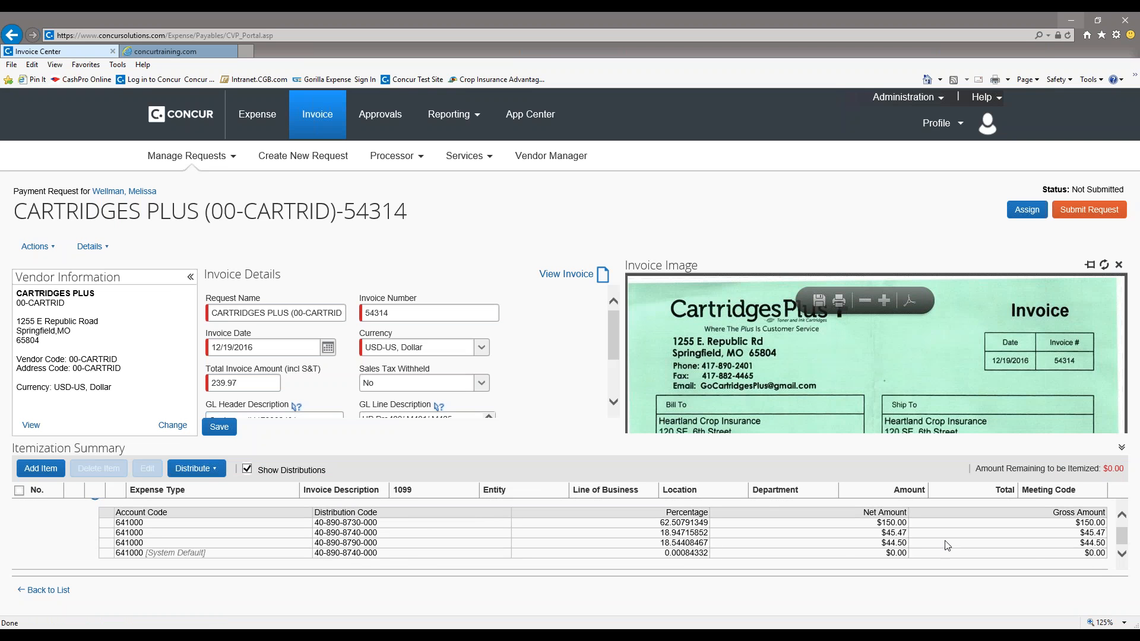
scroll(831, 541, up, 1)
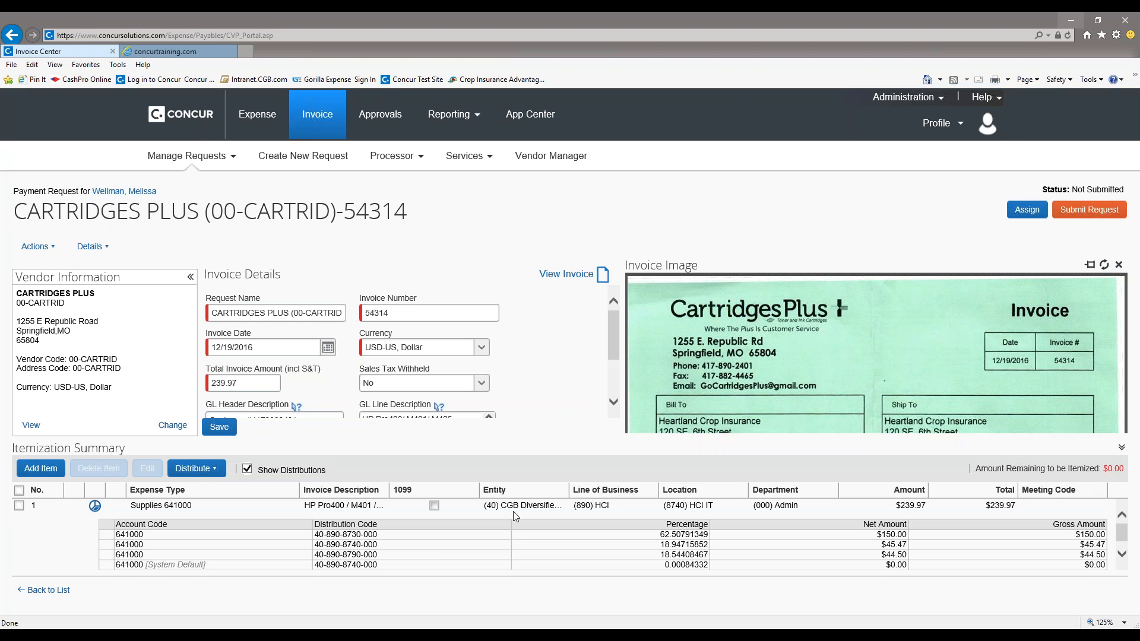
scroll(360, 553, down, 1)
scroll(313, 535, up, 1)
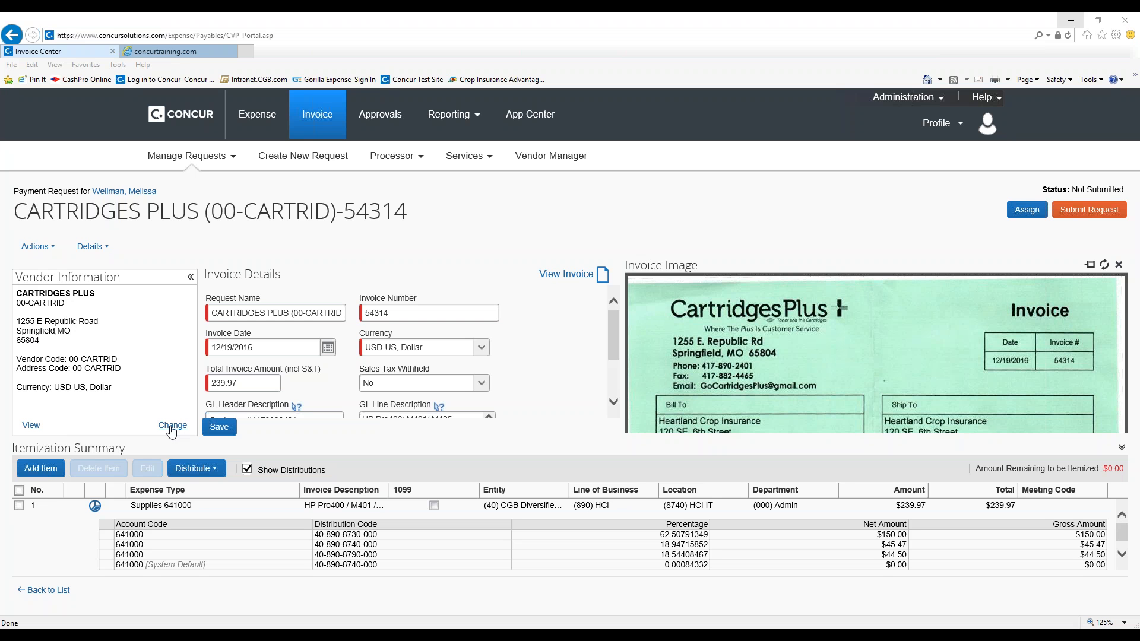
View the full vendor information for Cartridges Plus, close it, and restore the page zoom to 125%
click(31, 426)
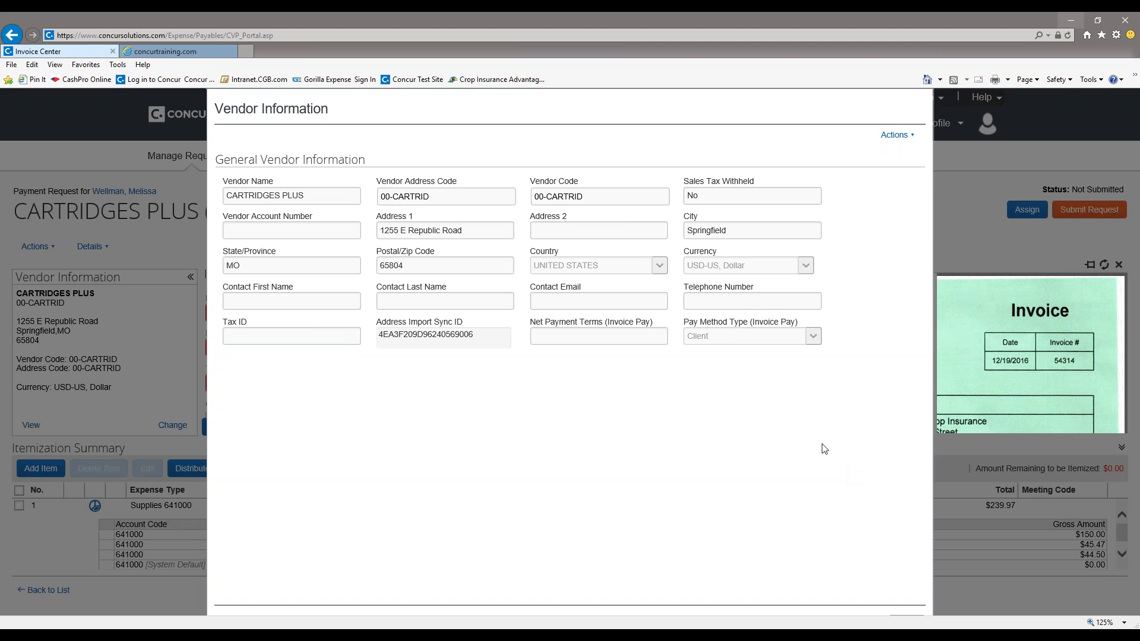
click(902, 136)
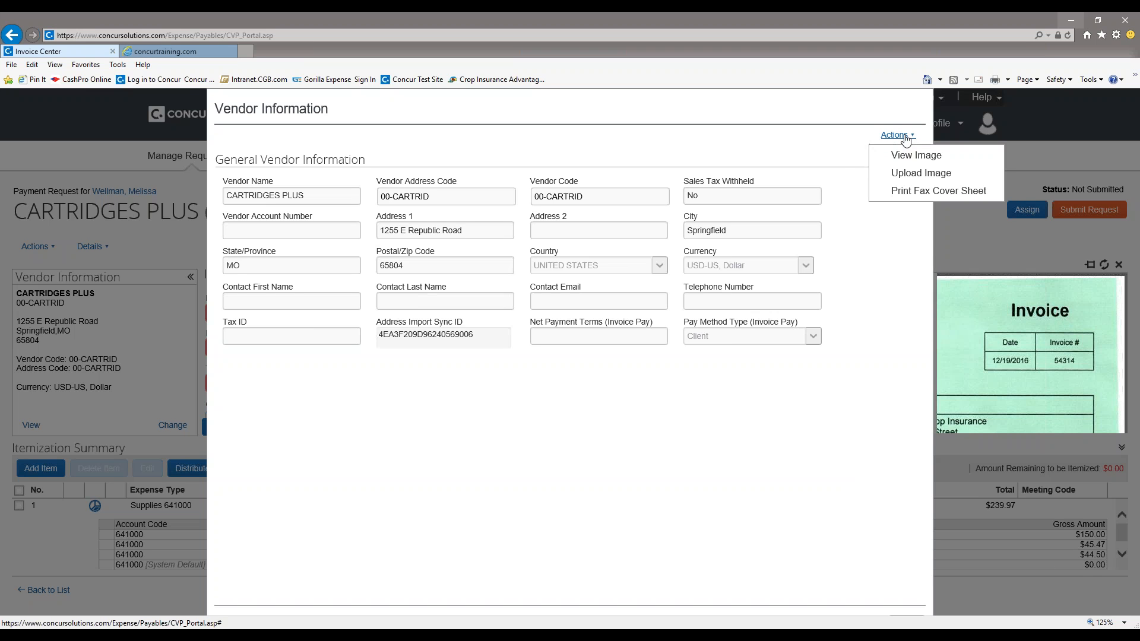
click(1104, 622)
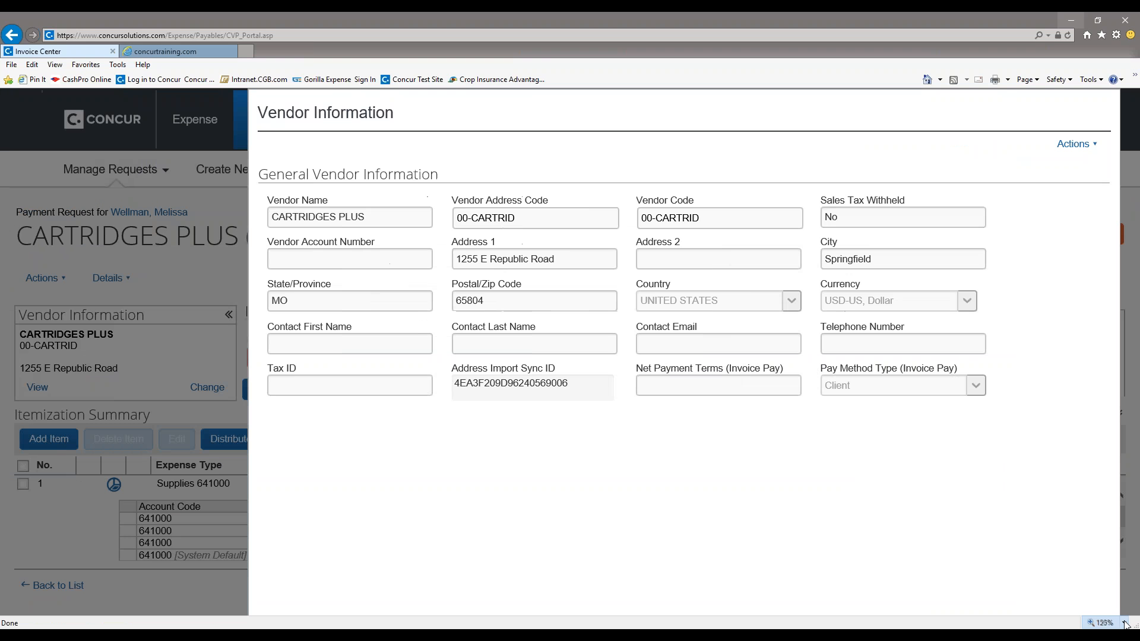
click(1124, 622)
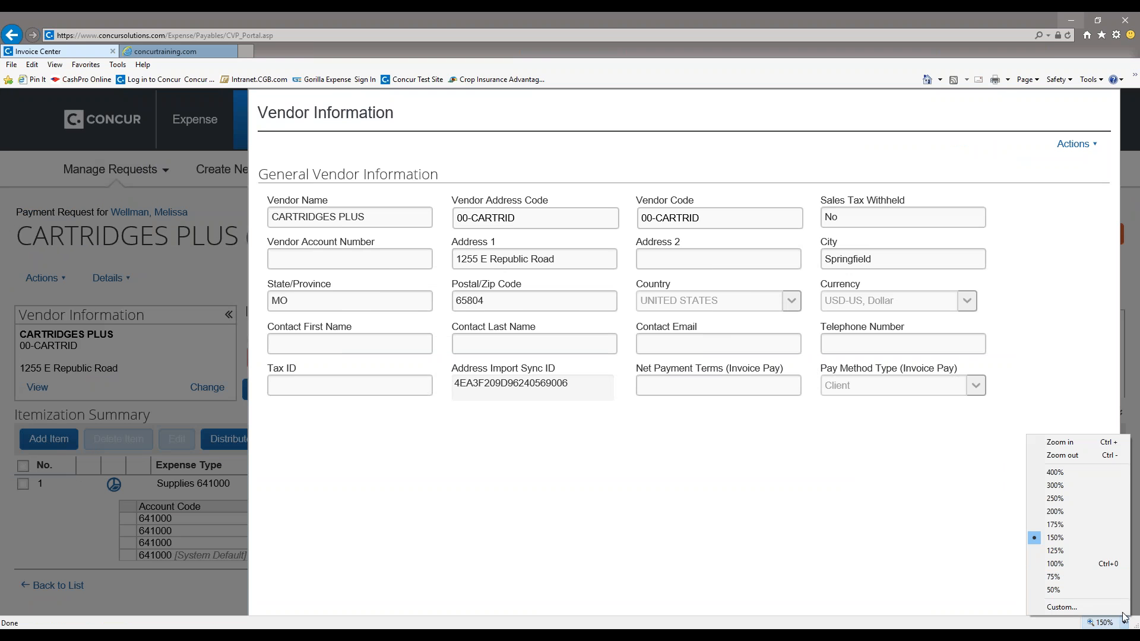
click(1061, 578)
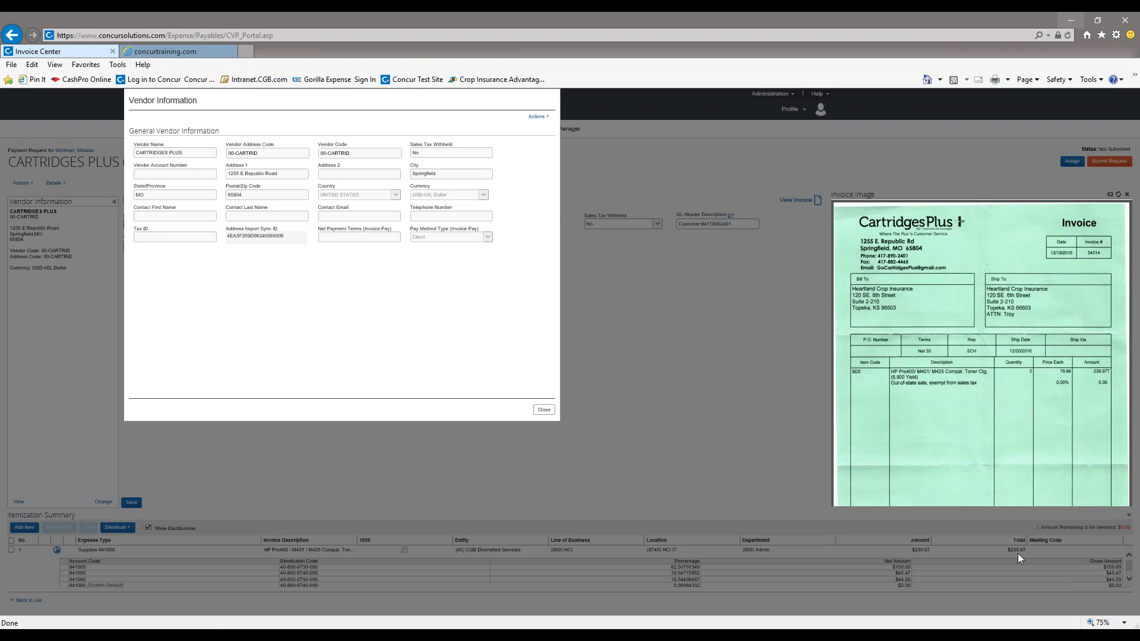
click(541, 413)
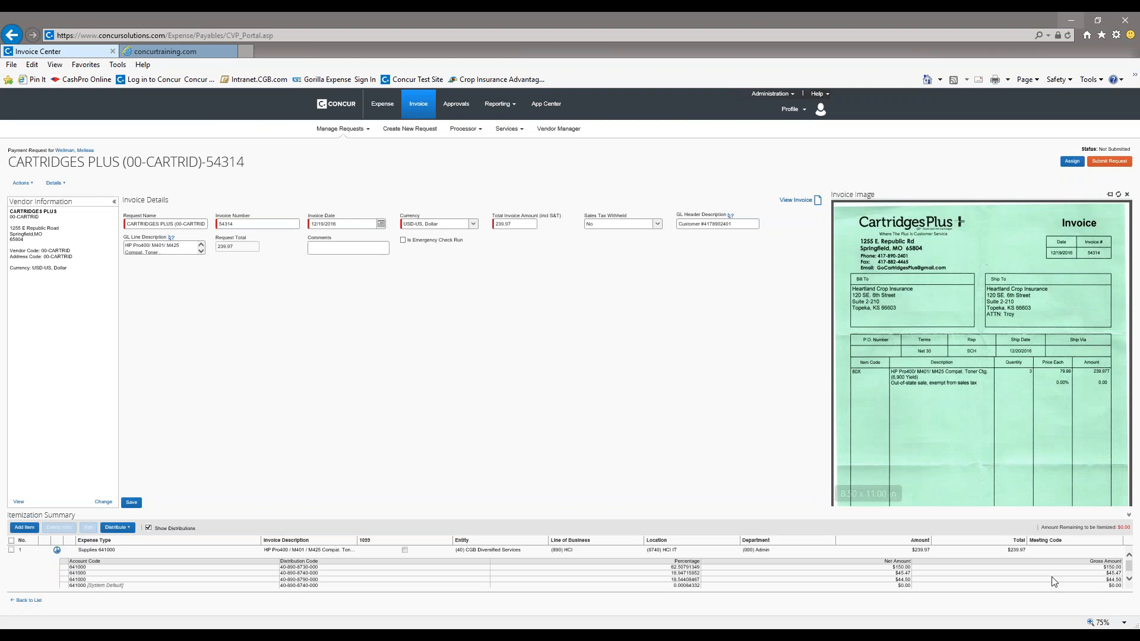
click(1100, 622)
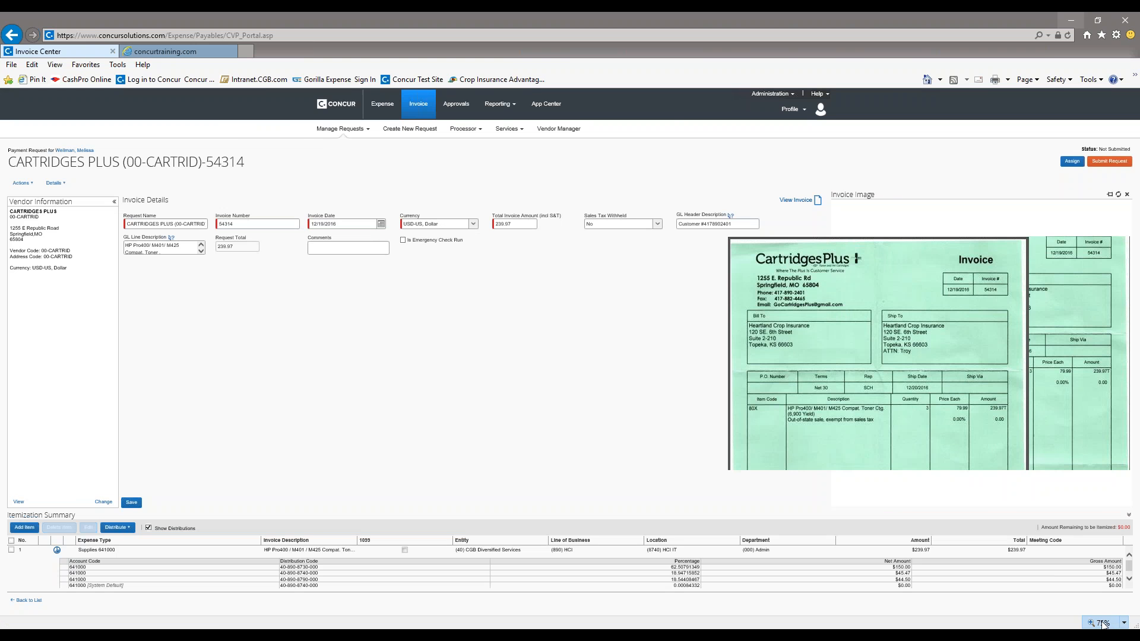
key(ctrl+plus)
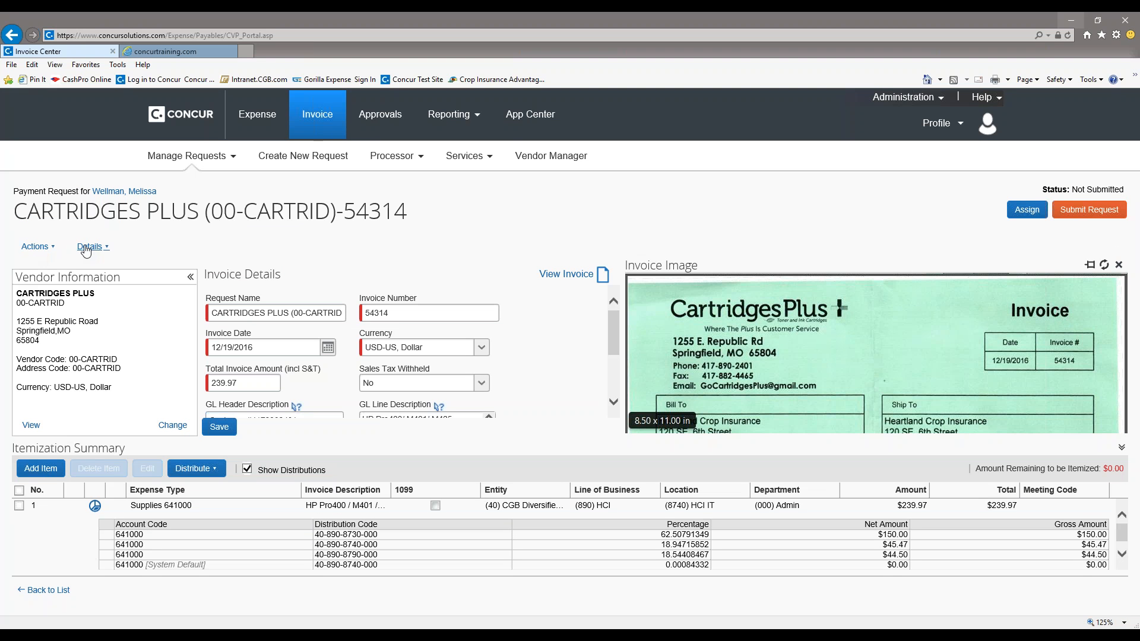
Upload the PAY306 Weekly_Timecard_UNI_WSTF_0409 PDF from the Desktop as an additional image on the payment request
click(34, 247)
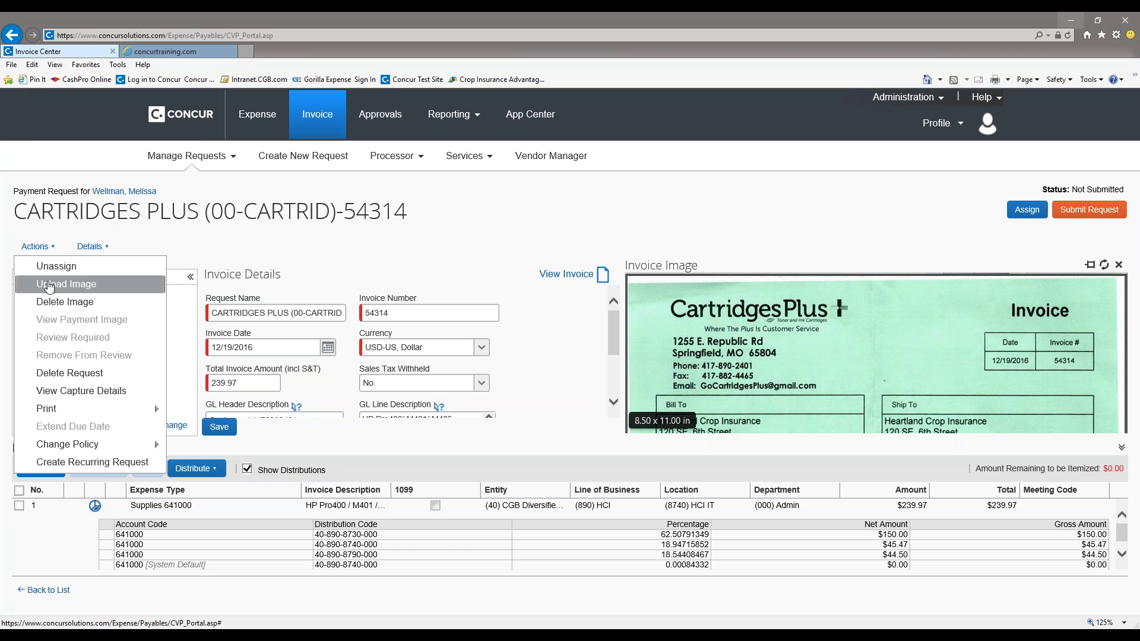
click(50, 285)
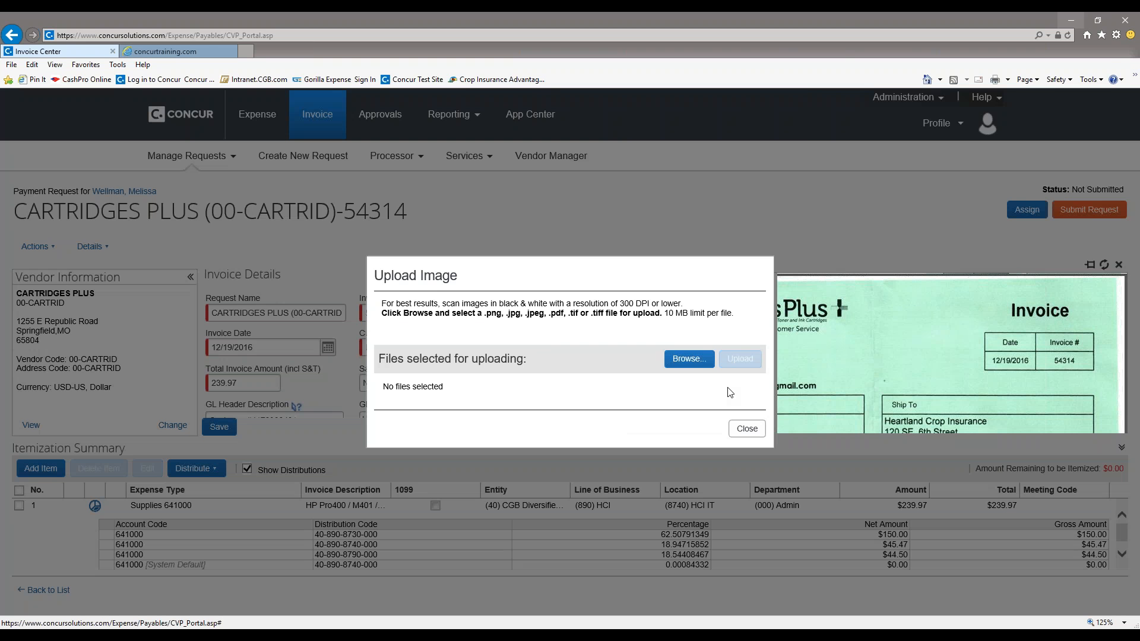
click(687, 361)
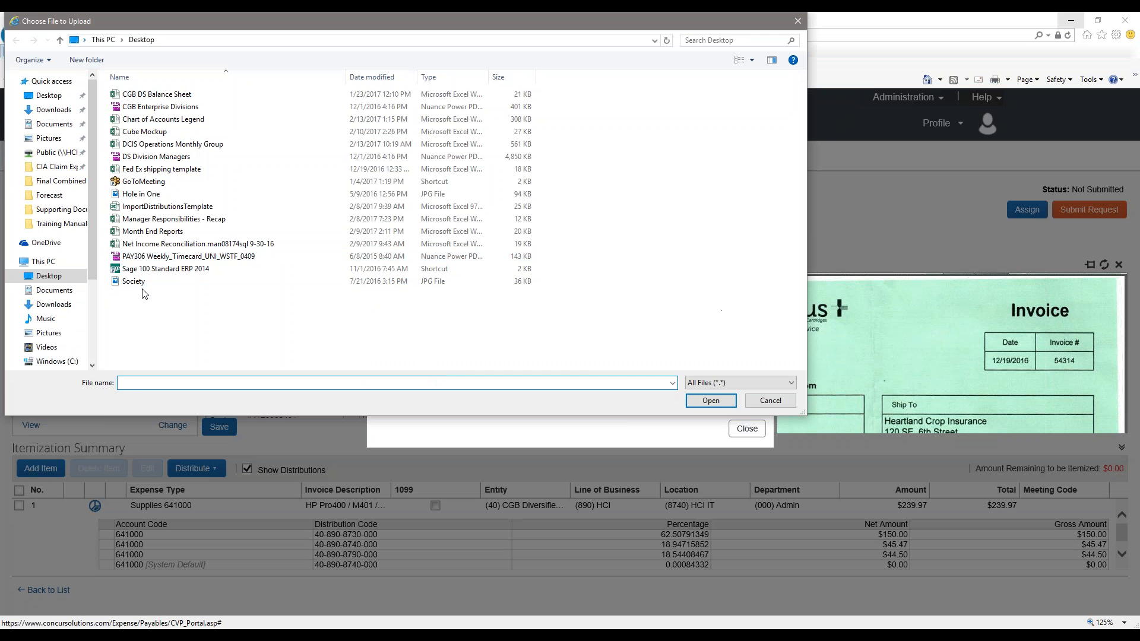
double_click(168, 257)
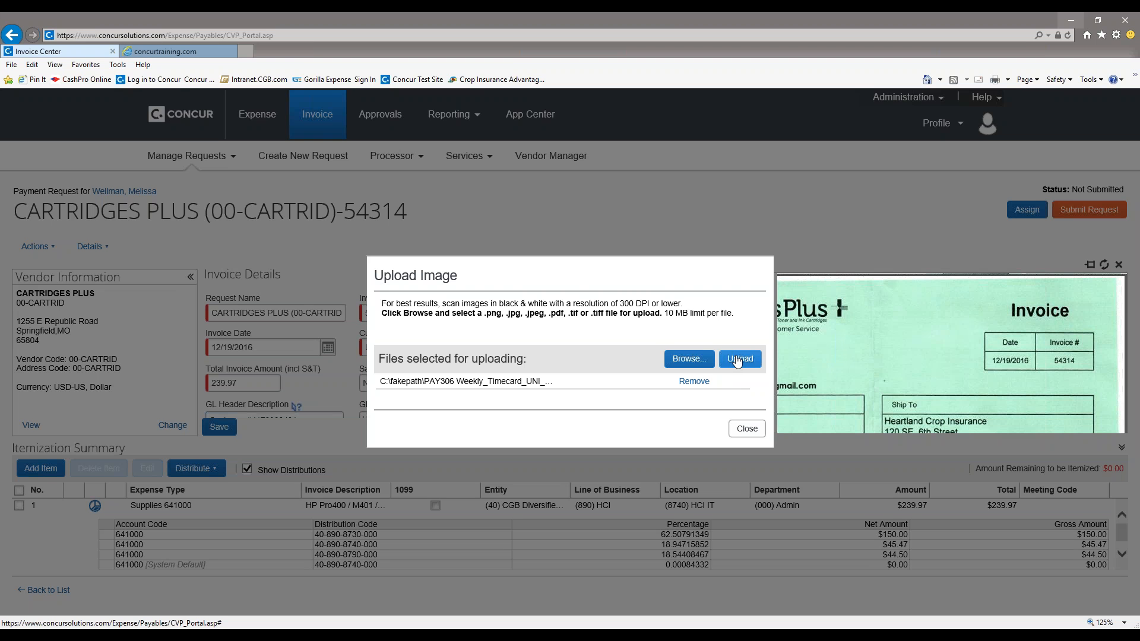
click(689, 362)
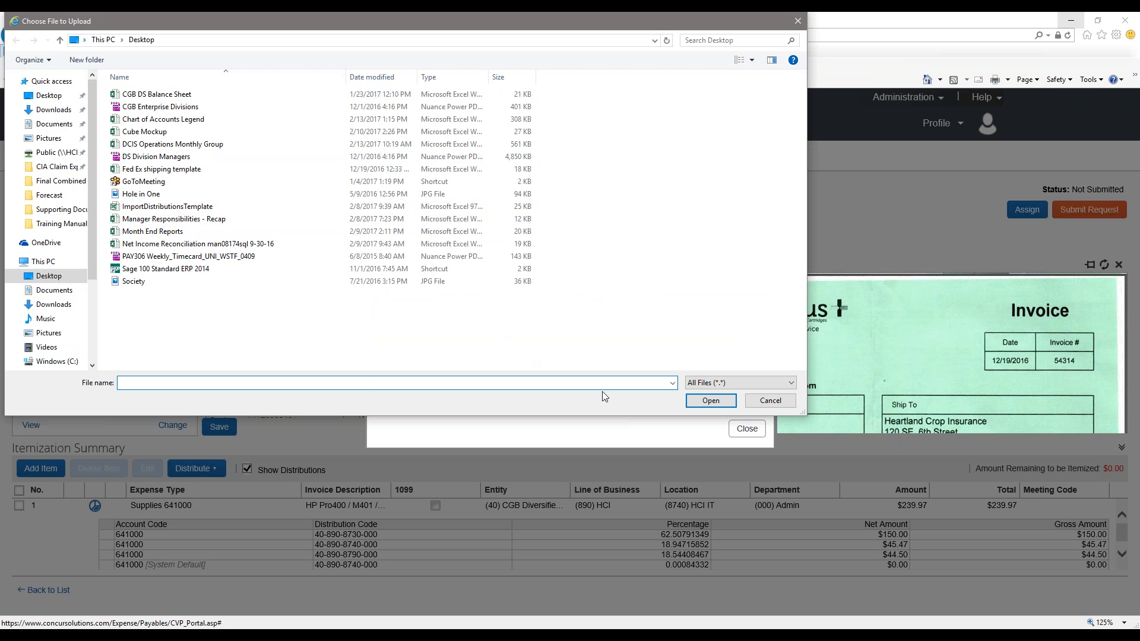
click(771, 401)
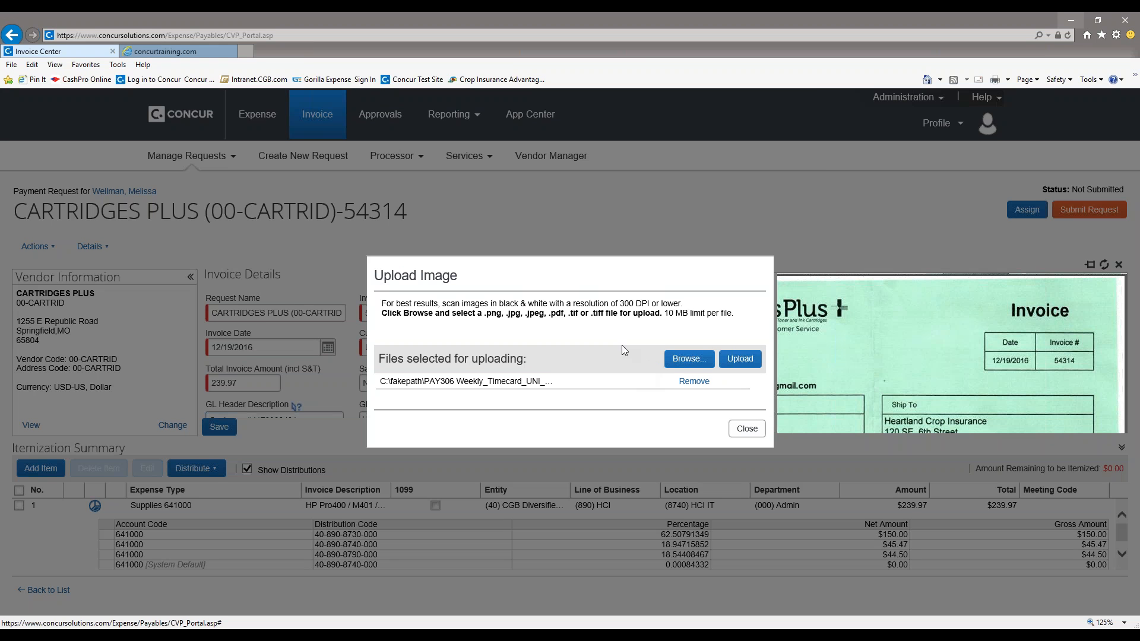
click(740, 360)
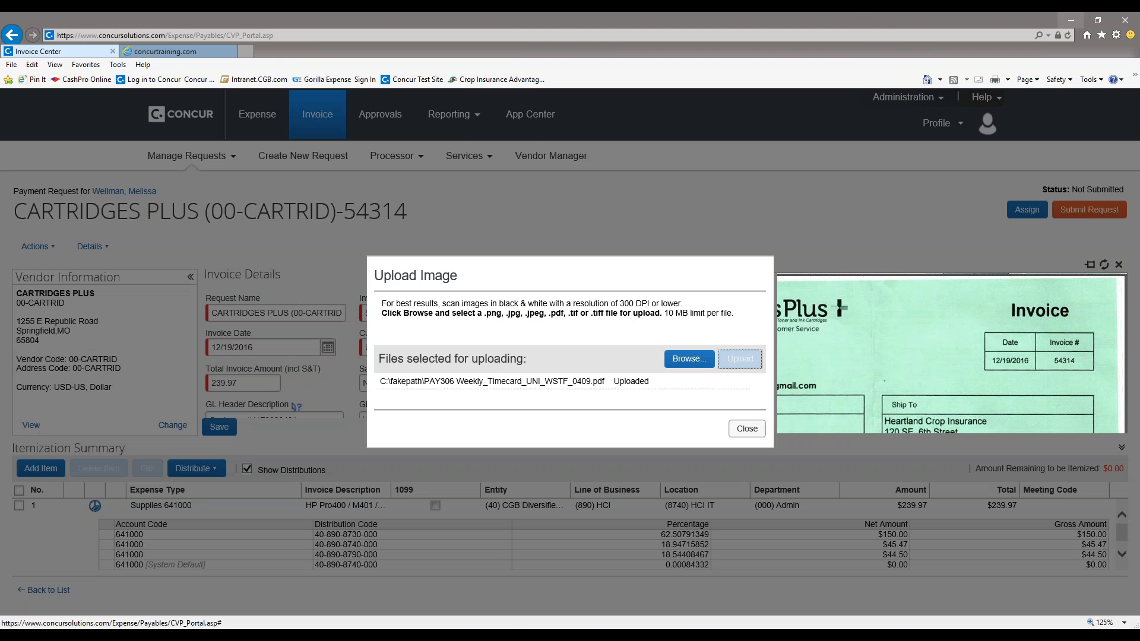
click(747, 428)
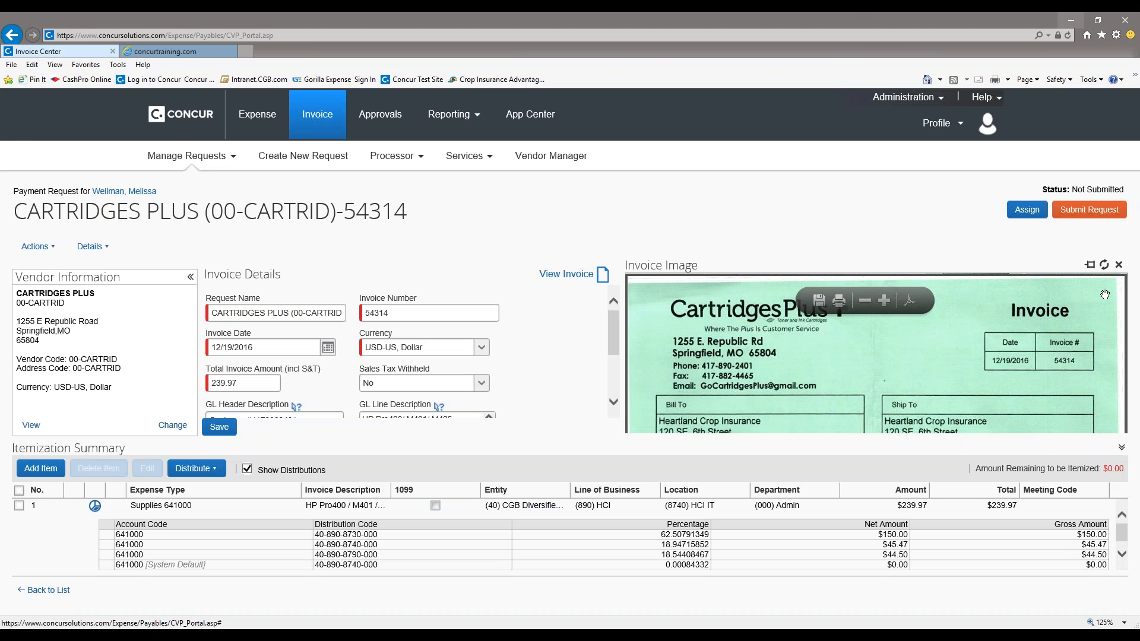
Refresh the invoice image and look through the invoice and the added timecard page
click(1105, 264)
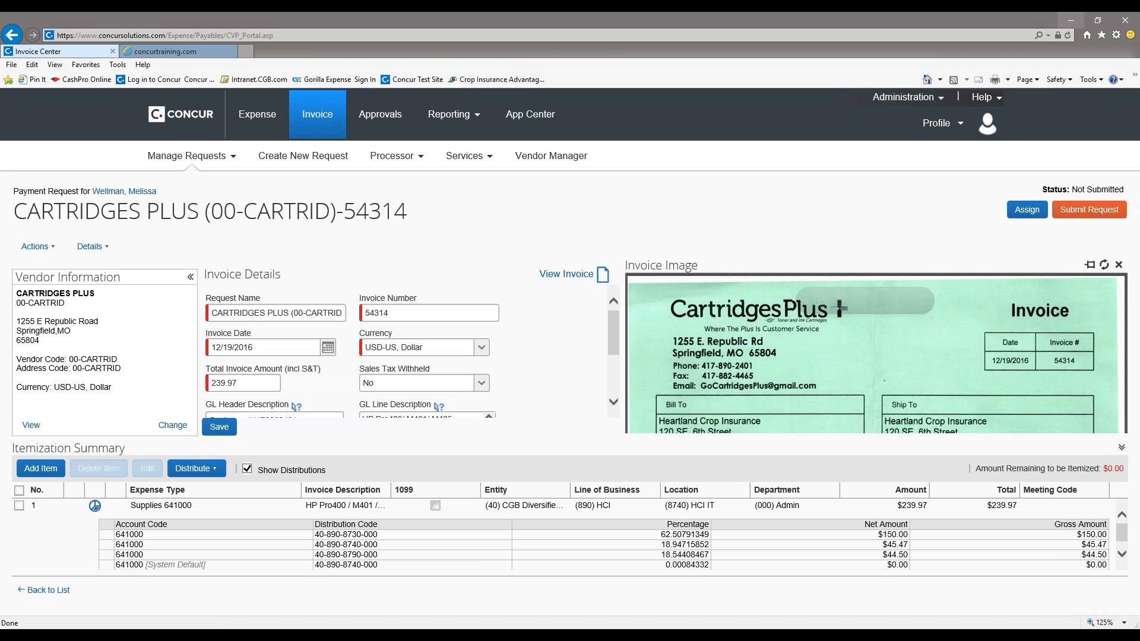
scroll(1043, 339, down, 5)
scroll(1043, 339, down, 10)
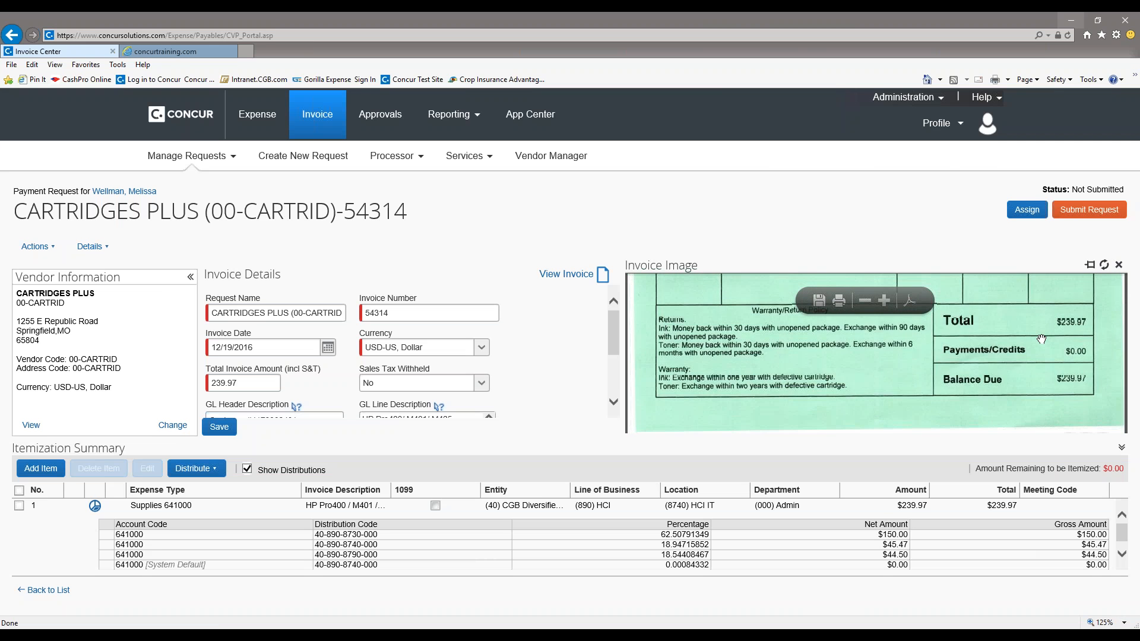
scroll(797, 381, up, 10)
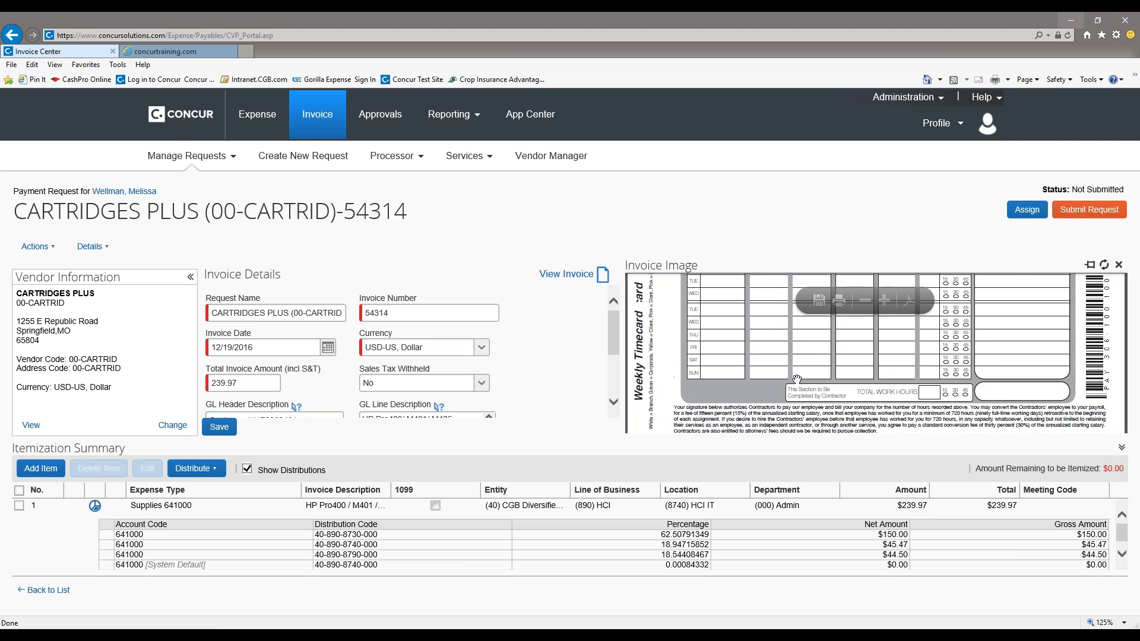
scroll(780, 368, down, 10)
scroll(779, 368, up, 15)
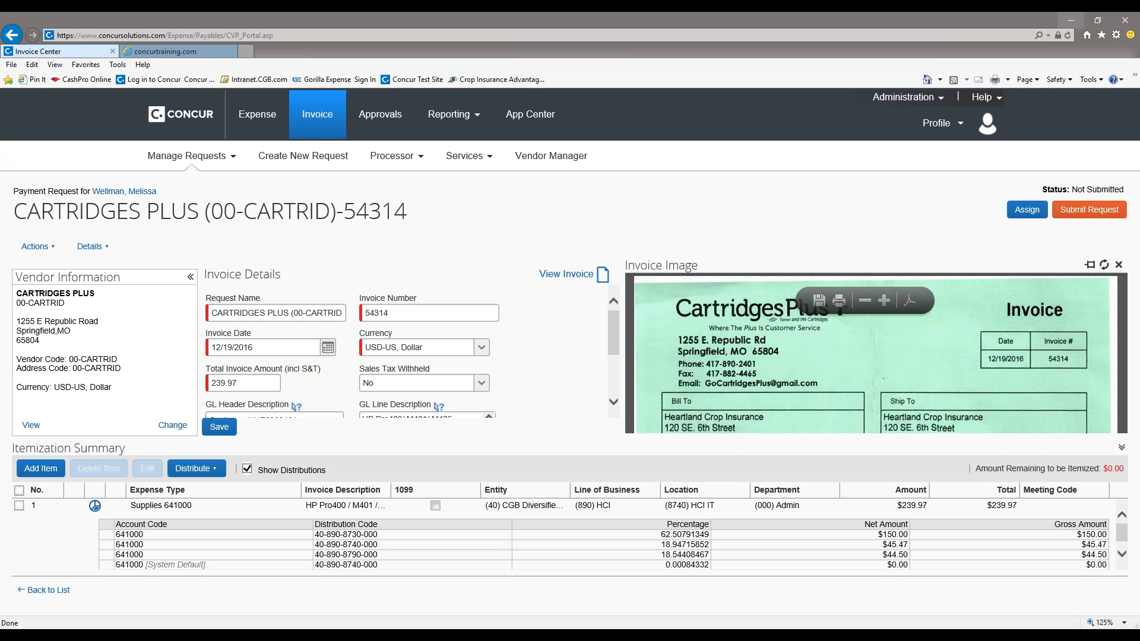
Start unassigning the payment request and cancel without entering a comment
click(34, 246)
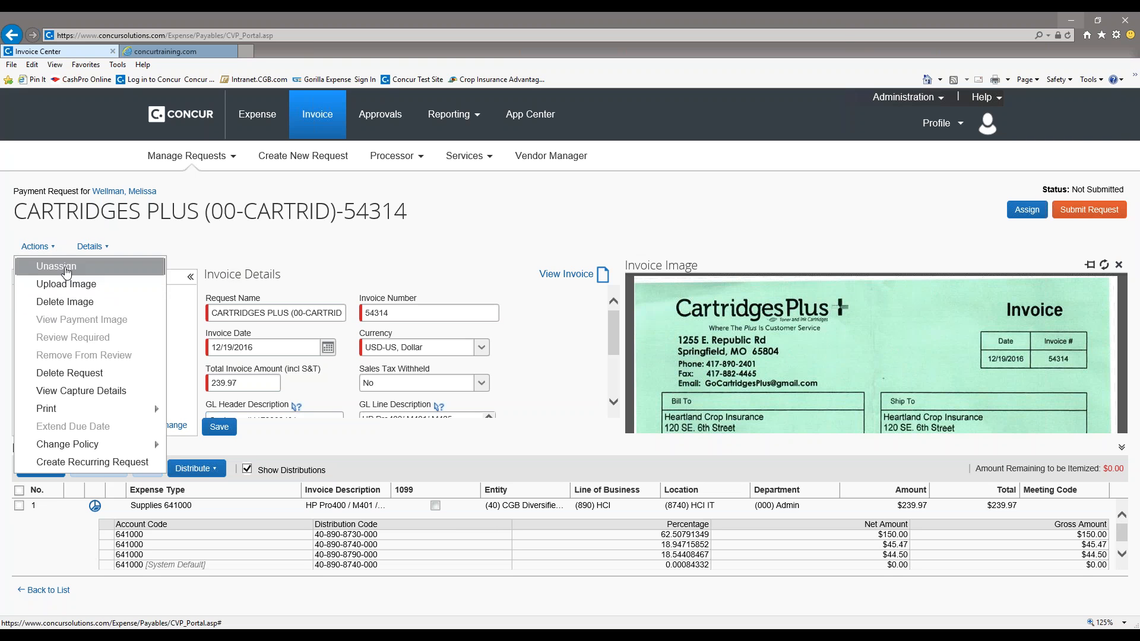
click(66, 271)
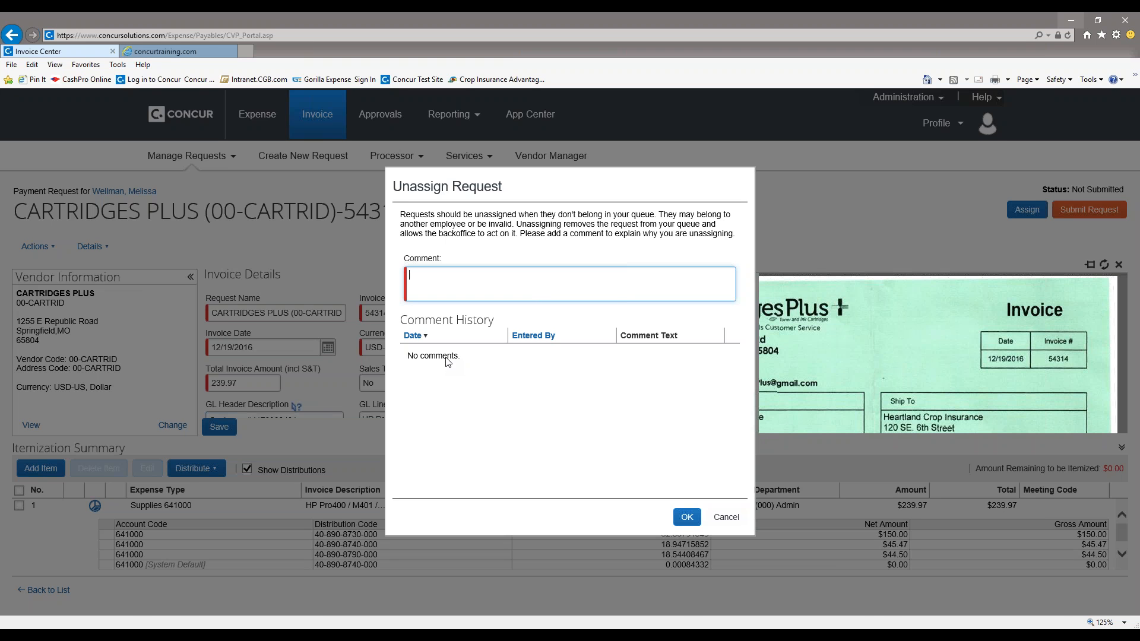
click(731, 523)
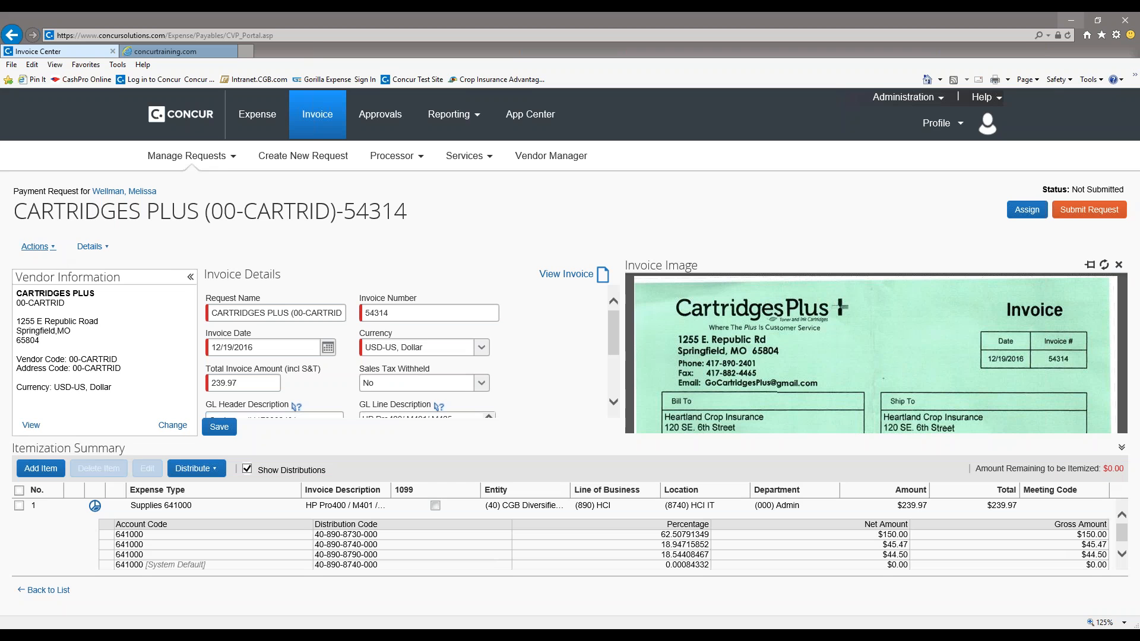
View the request's capture details and the body of the email that delivered the invoice
click(35, 246)
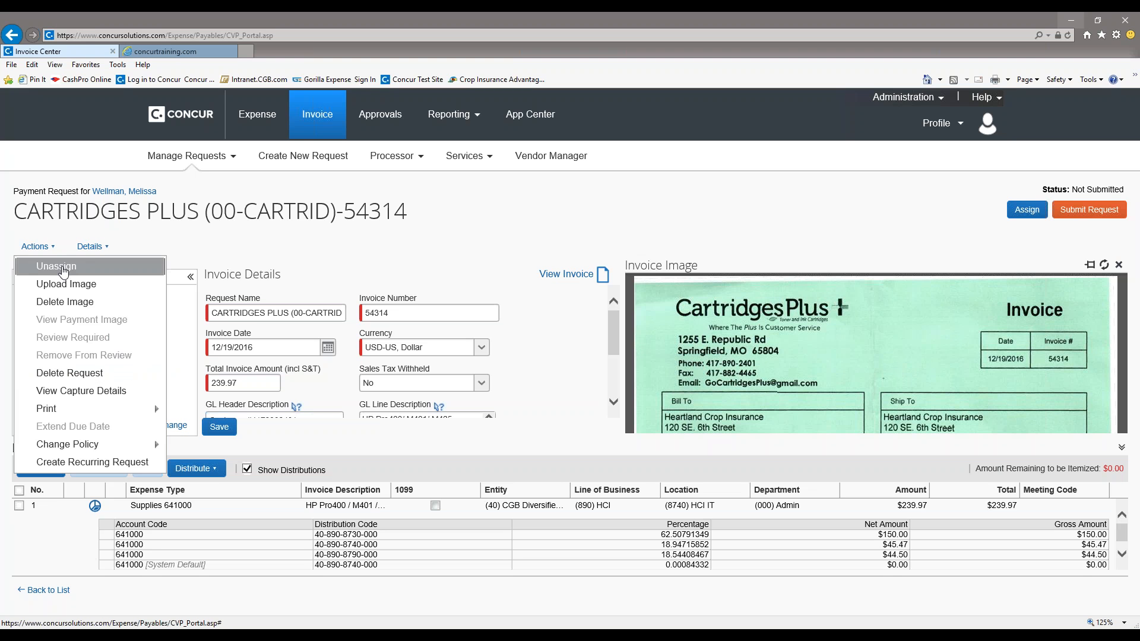
click(81, 391)
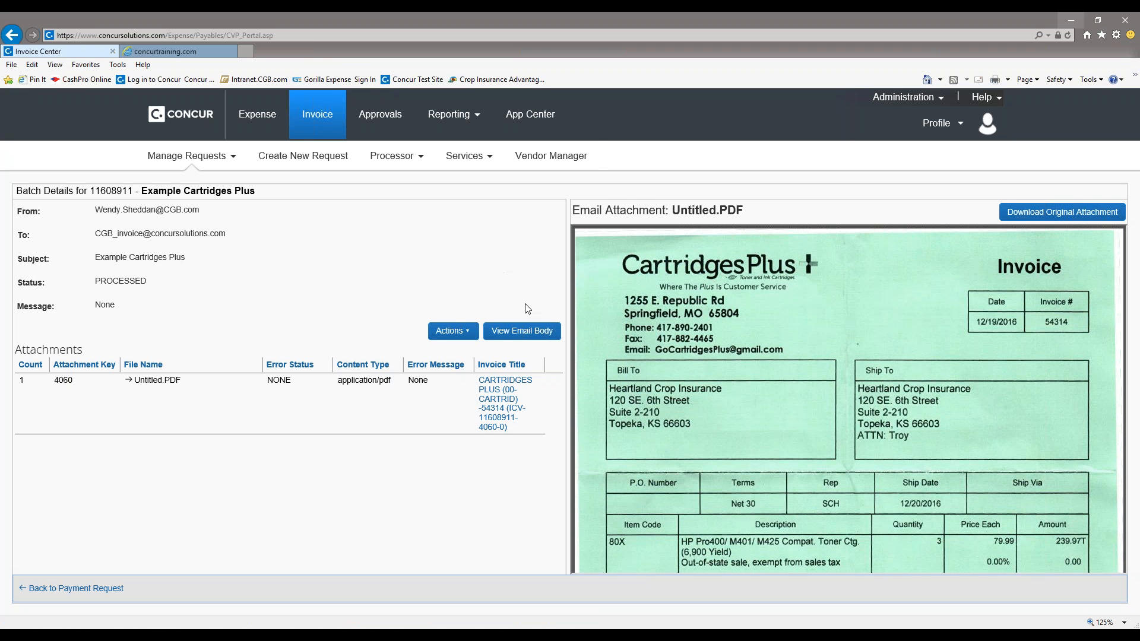
click(521, 330)
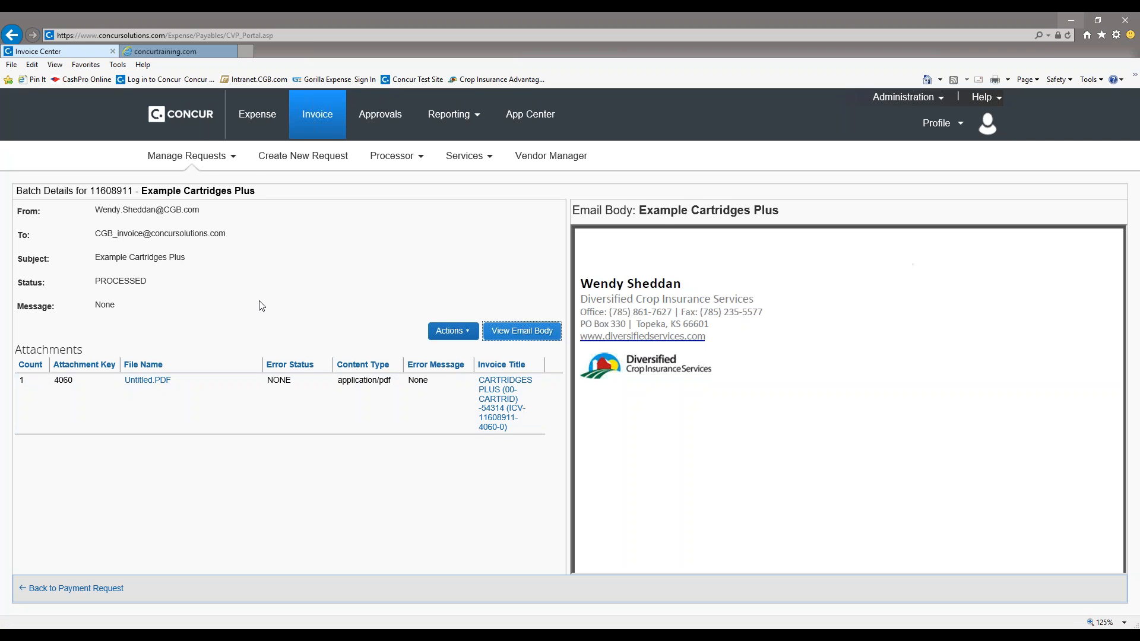
Return to the unsubmitted requests list and reopen the Cartridges Plus payment request
mouse_move(204, 157)
click(172, 185)
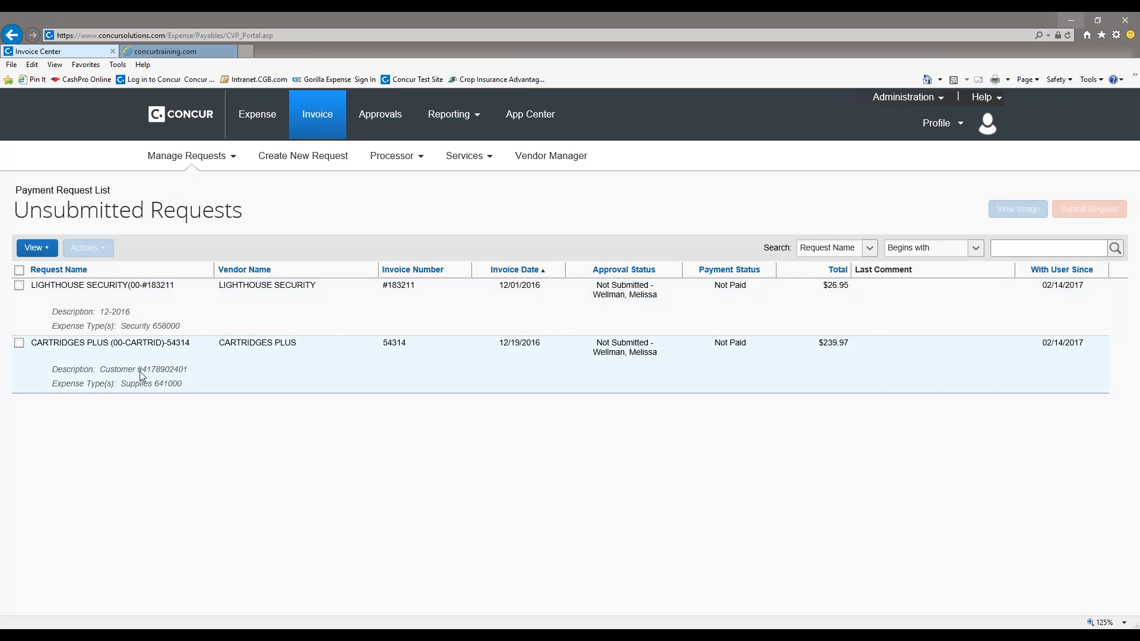
double_click(140, 371)
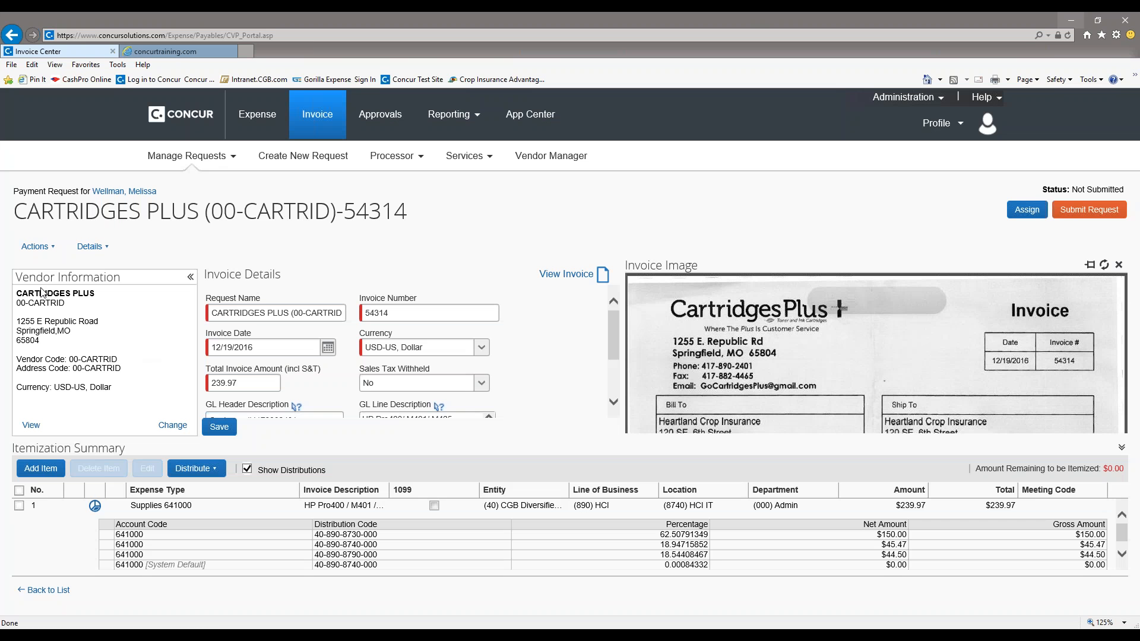
Look over the available request actions and view the payment request's comment history
click(37, 247)
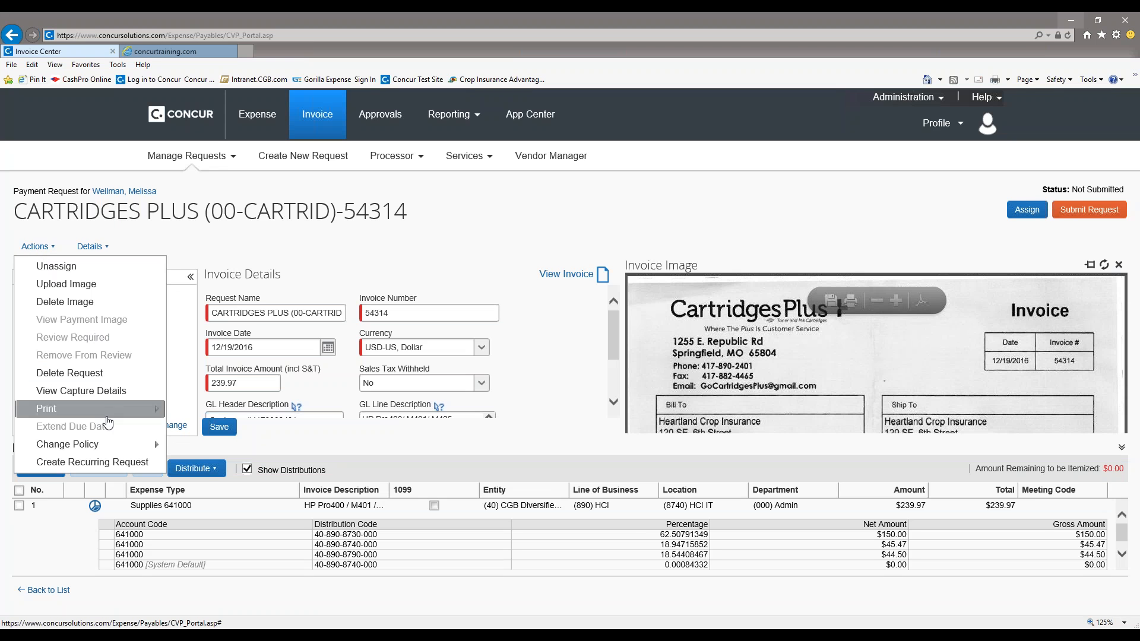
mouse_move(107, 413)
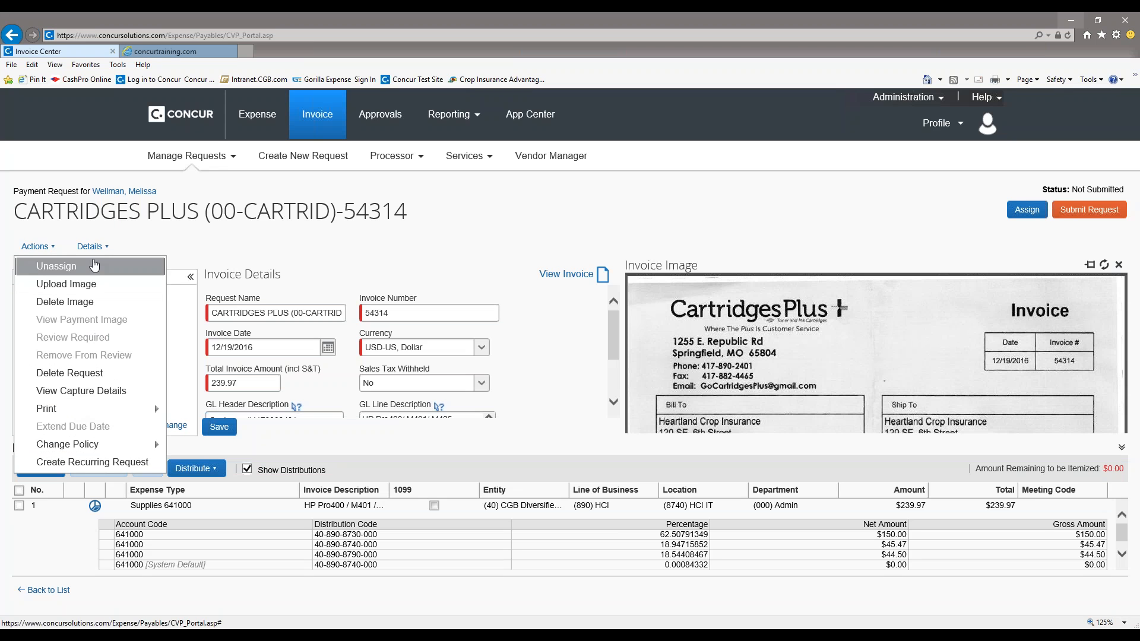
click(90, 246)
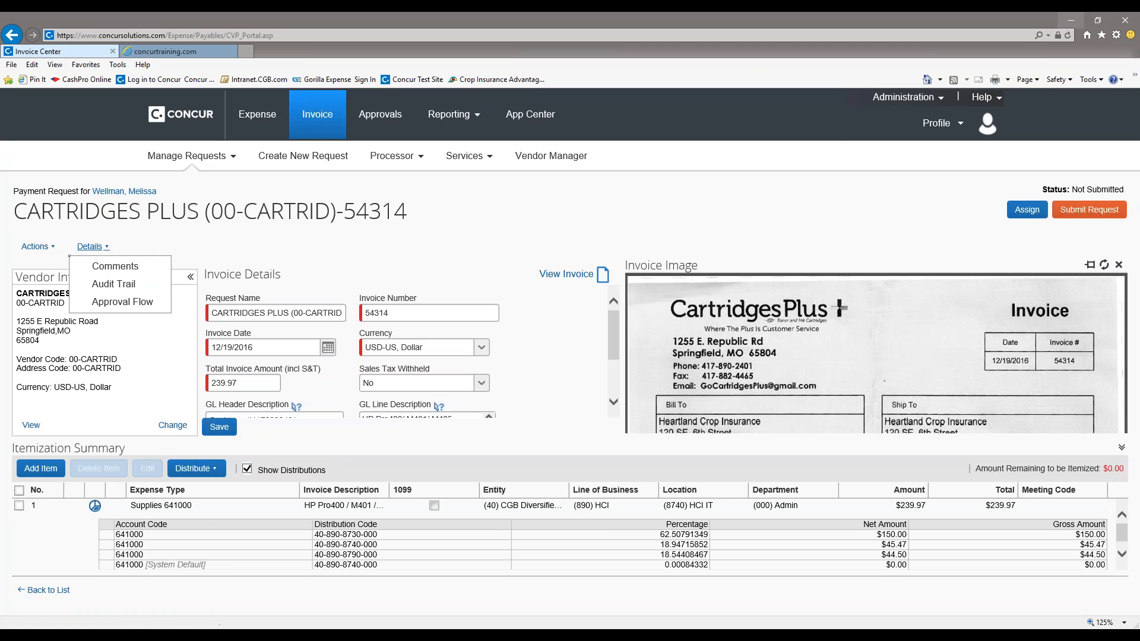
click(95, 252)
click(96, 251)
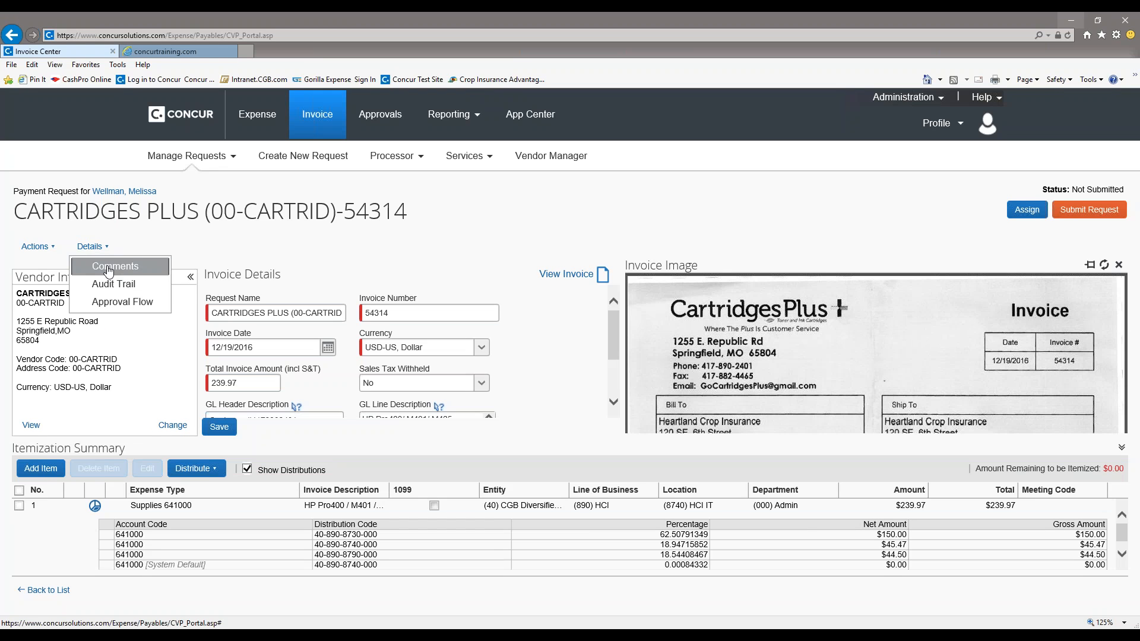
click(109, 269)
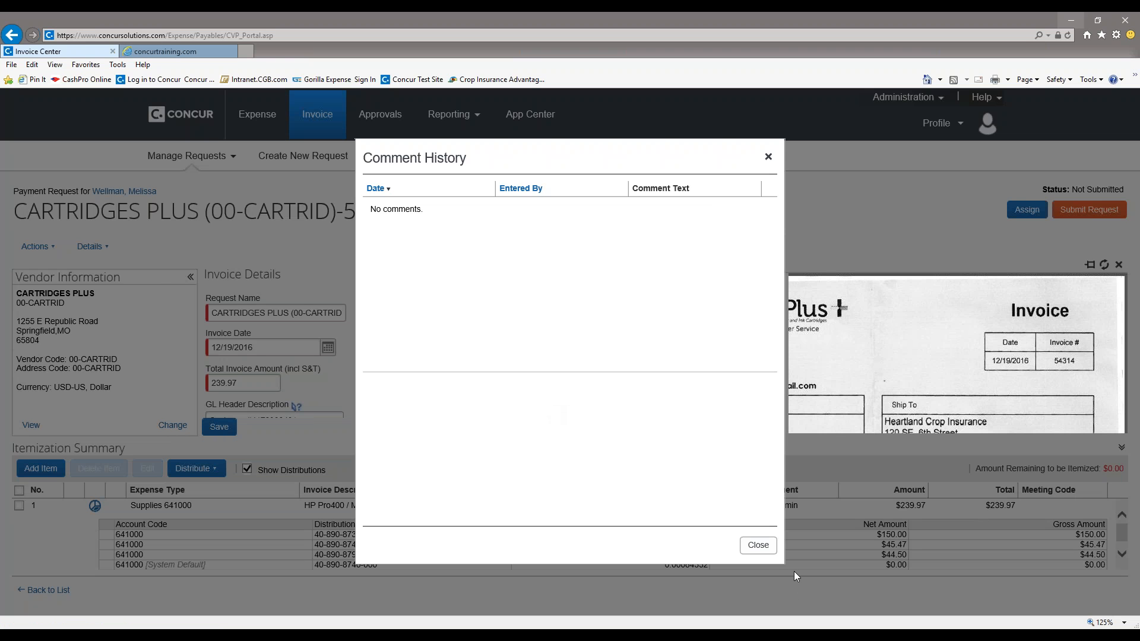
click(759, 547)
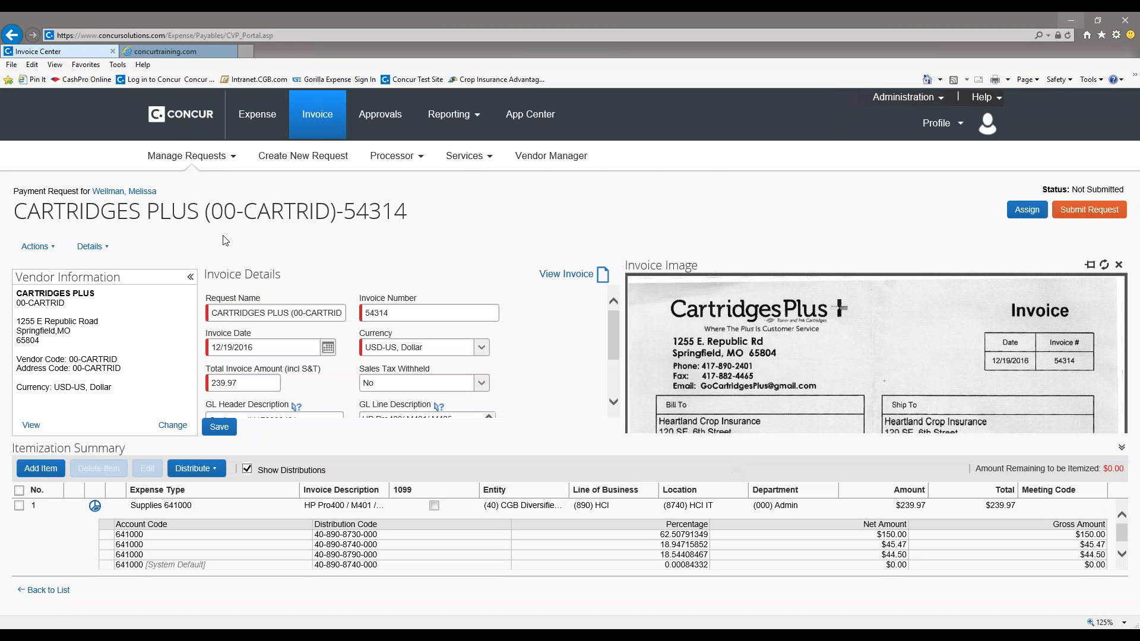
Examine the payment request's audit trail for updates, line item values and reassignments, and close it
click(94, 249)
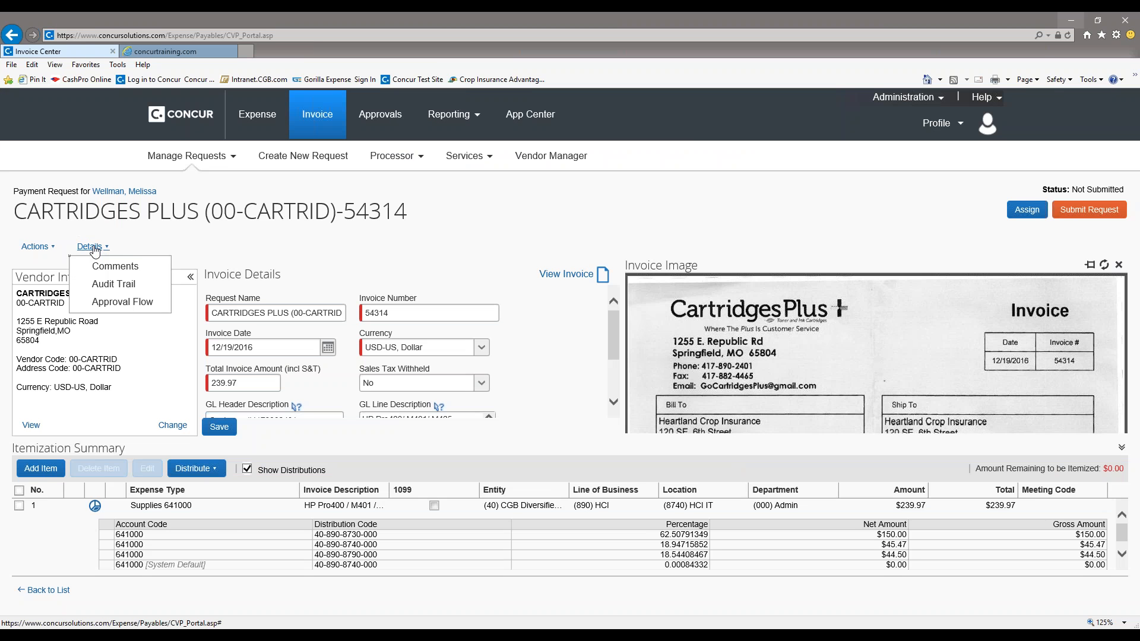
click(110, 285)
scroll(505, 349, down, 2)
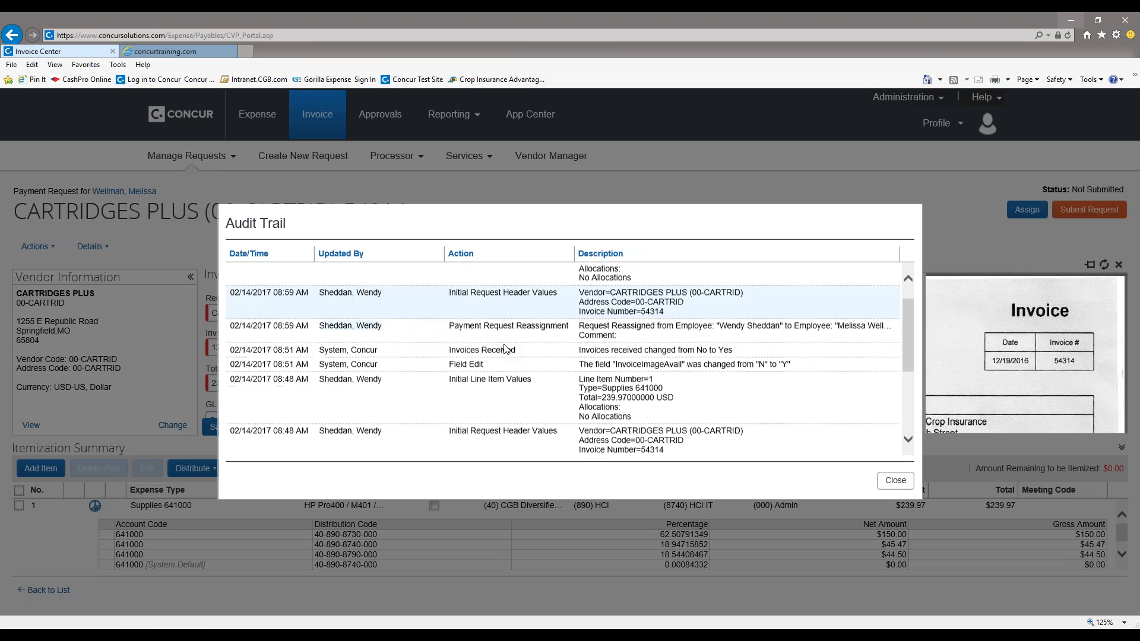
scroll(505, 348, down, 5)
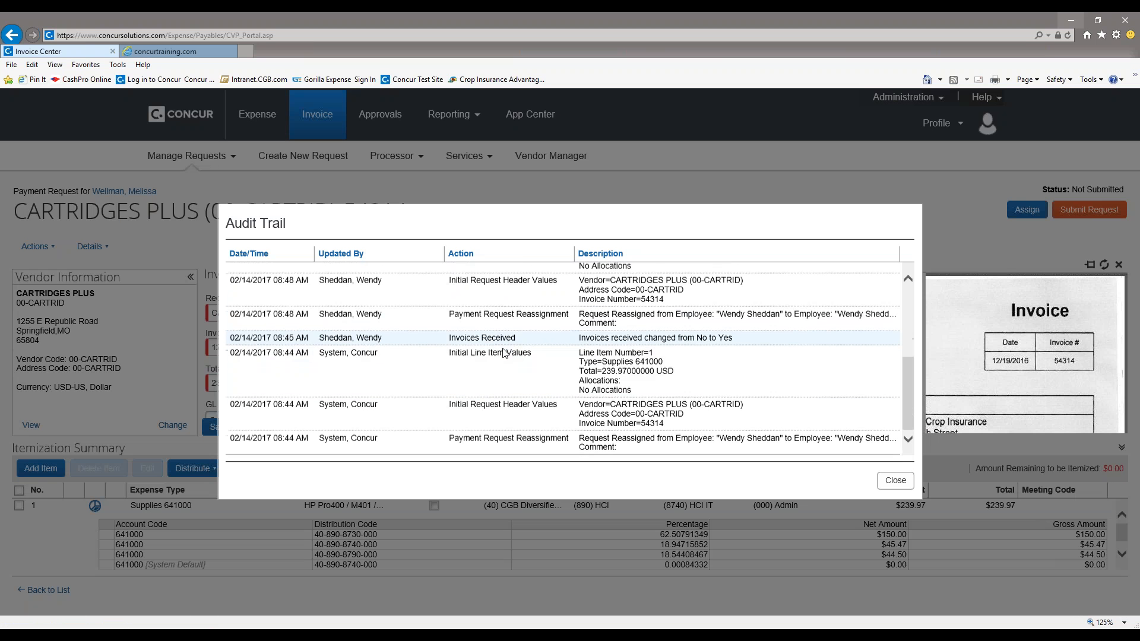
scroll(504, 352, up, 5)
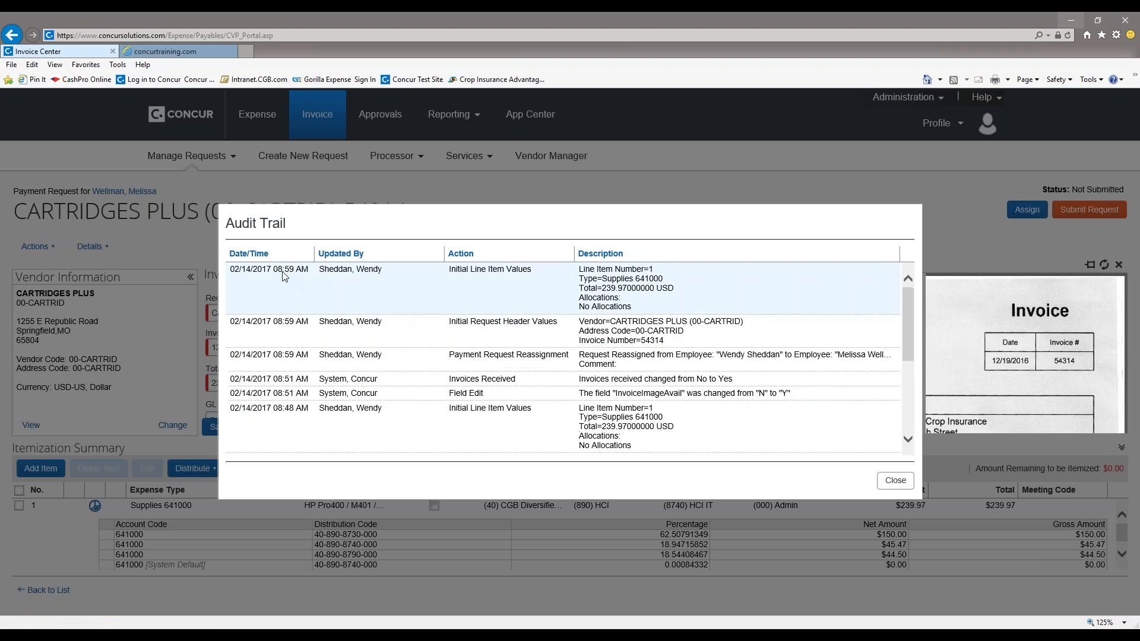
scroll(385, 317, down, 5)
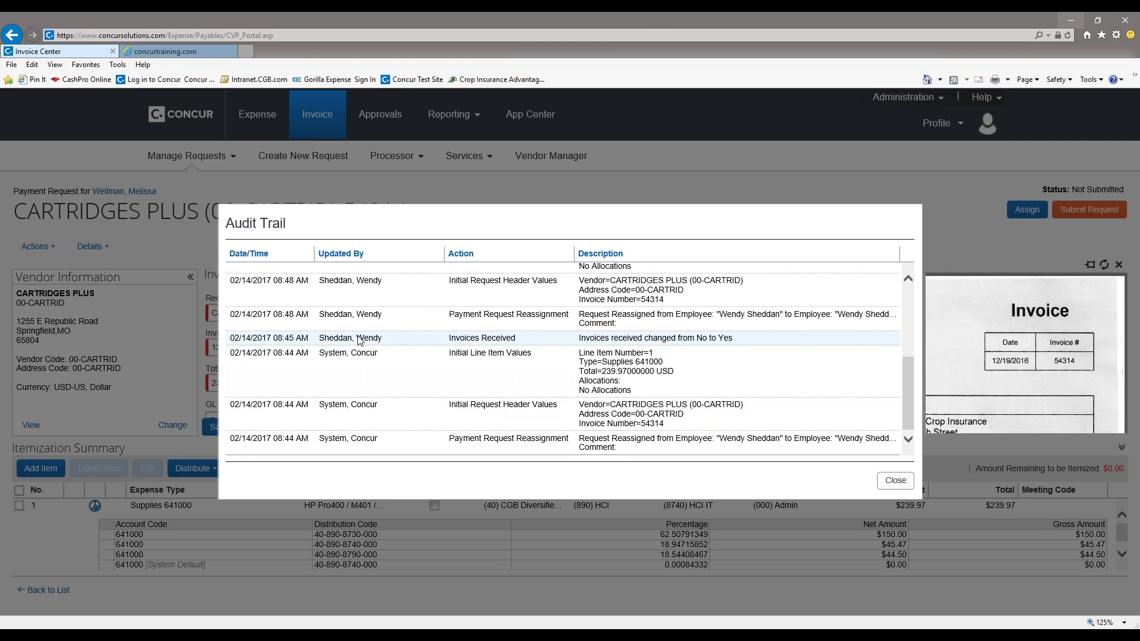
scroll(358, 339, up, 2)
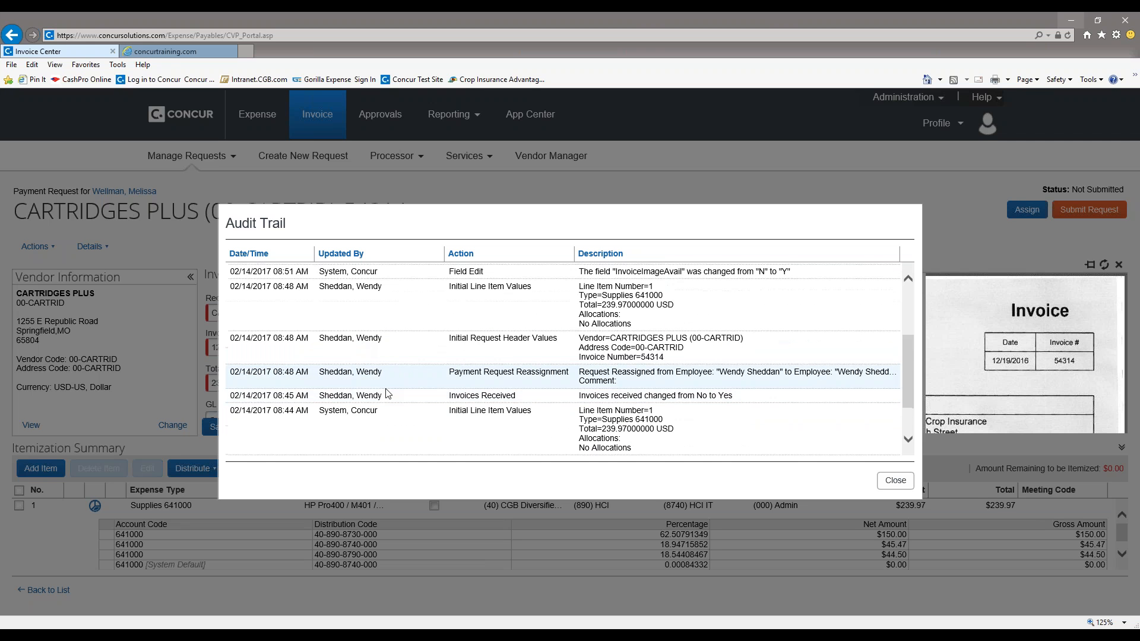
scroll(552, 326, up, 4)
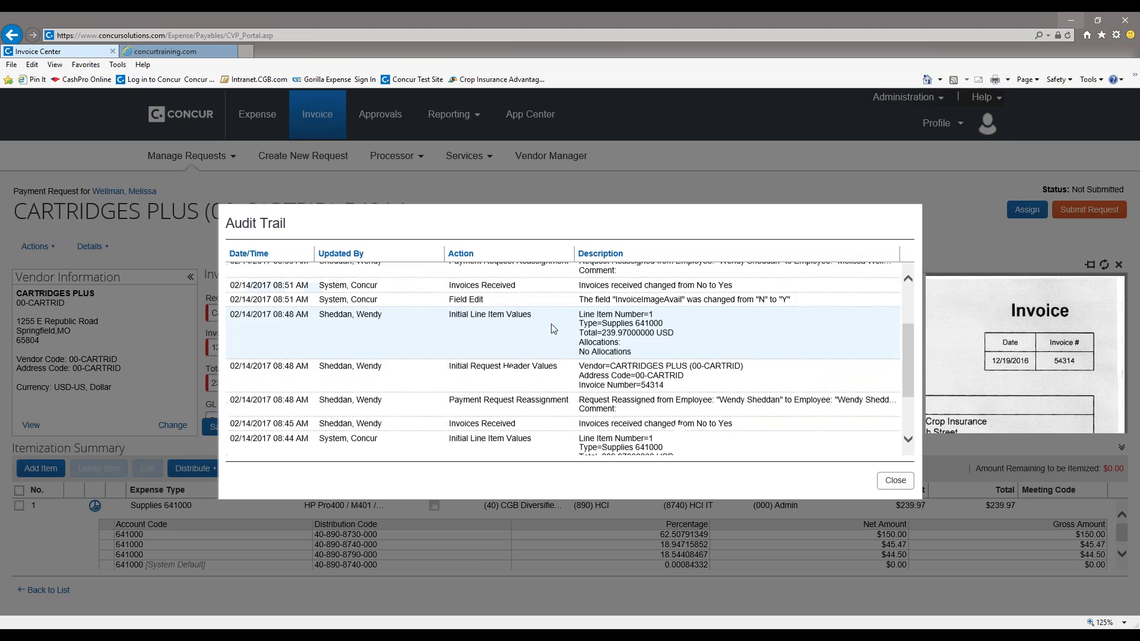
scroll(358, 401, up, 2)
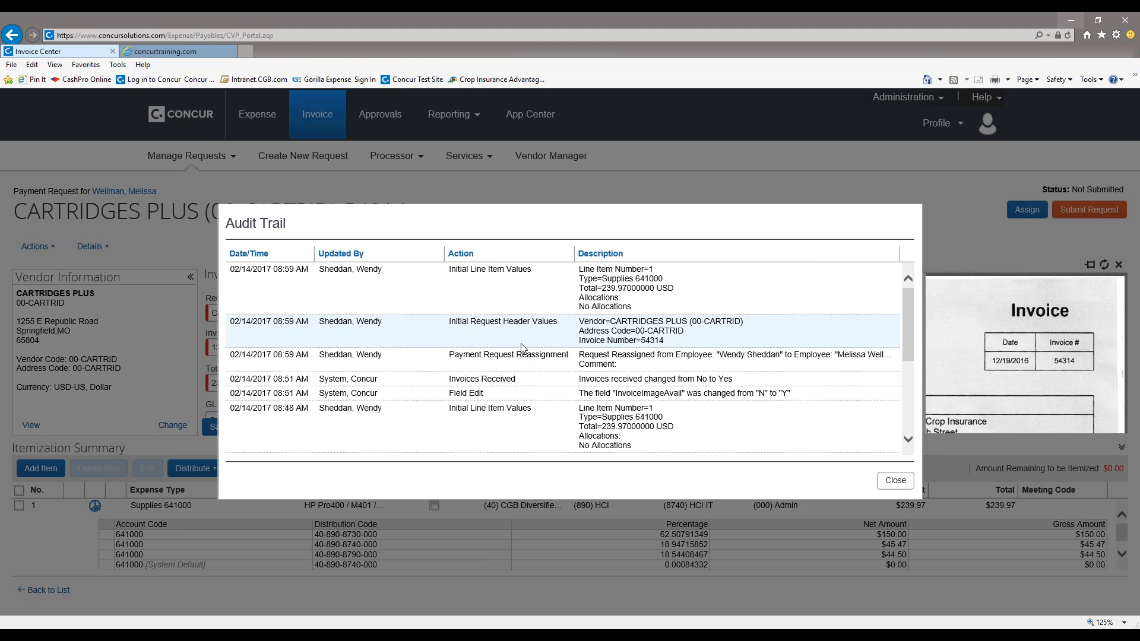
click(893, 479)
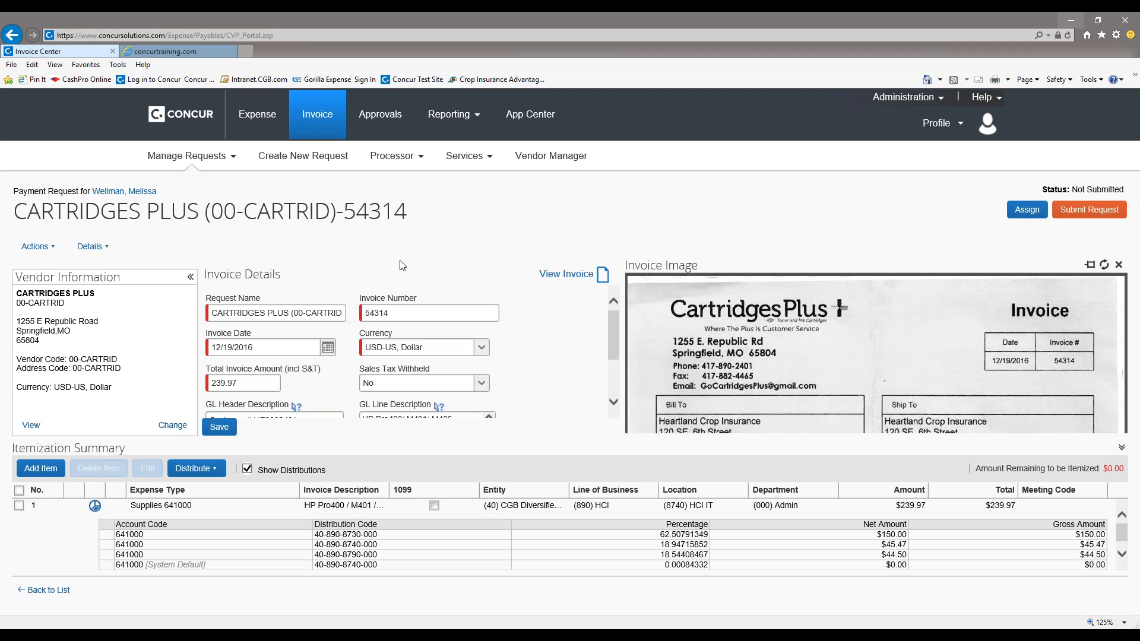
click(95, 250)
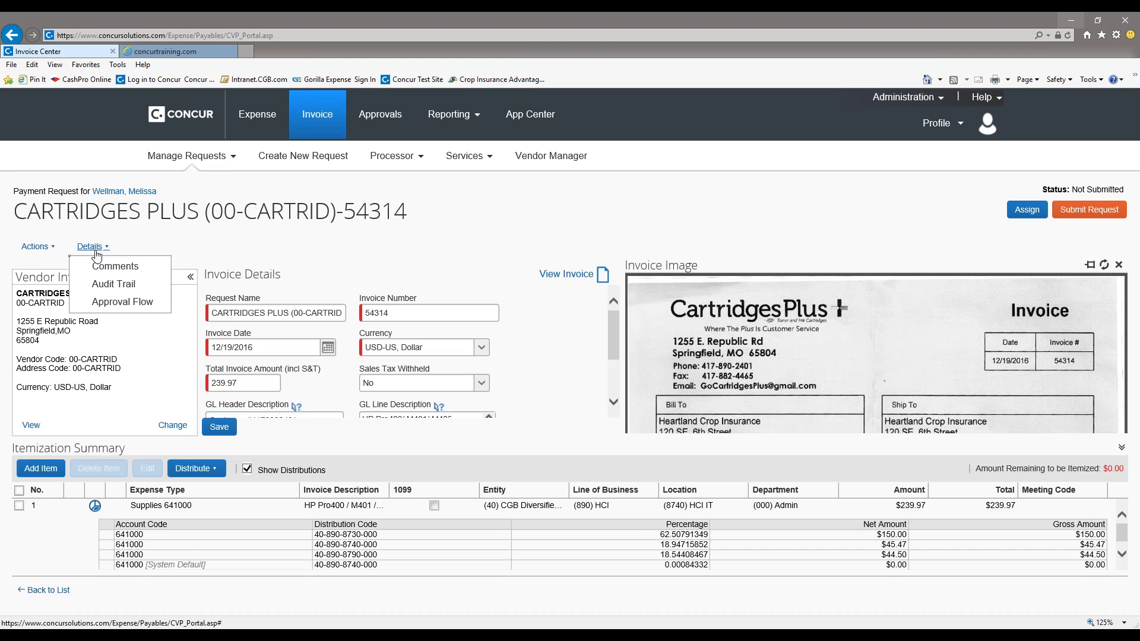
click(125, 306)
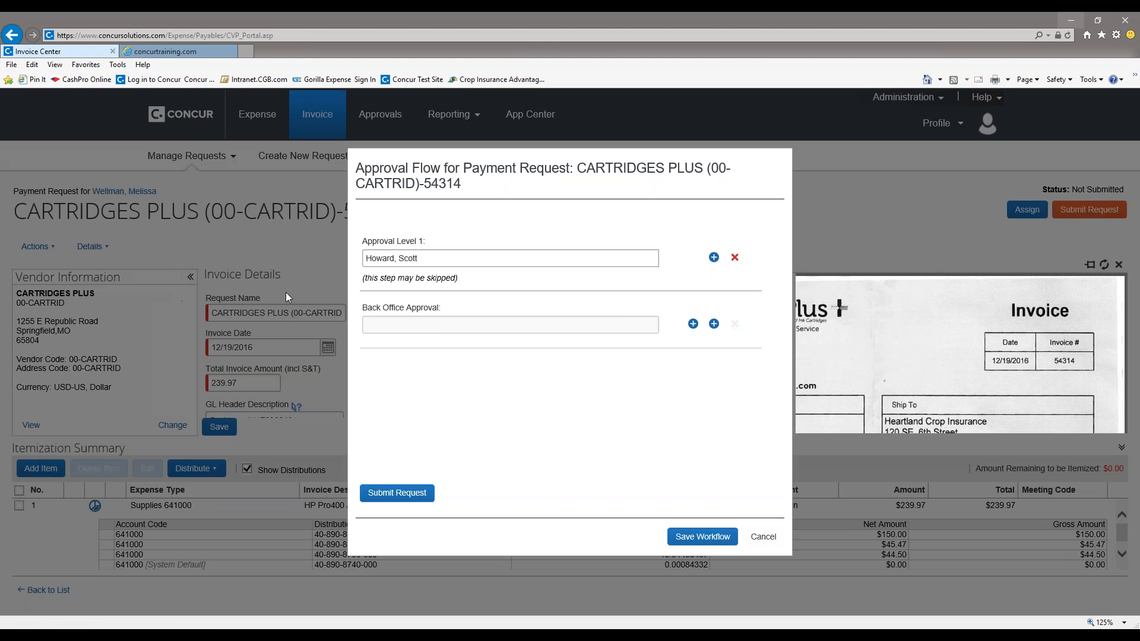
click(714, 258)
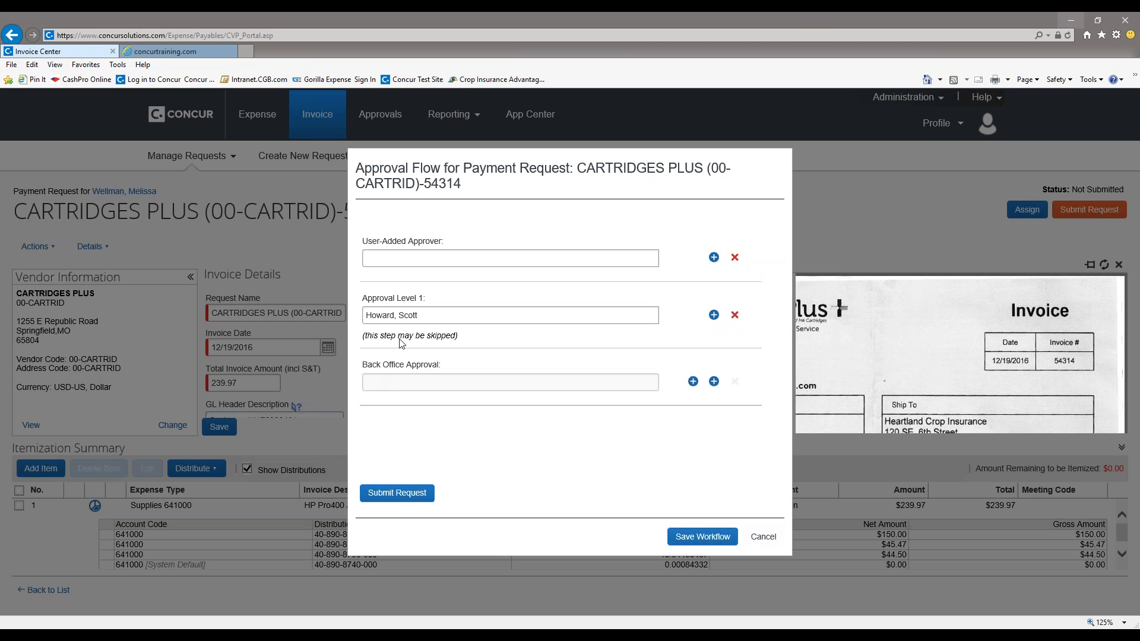
click(402, 257)
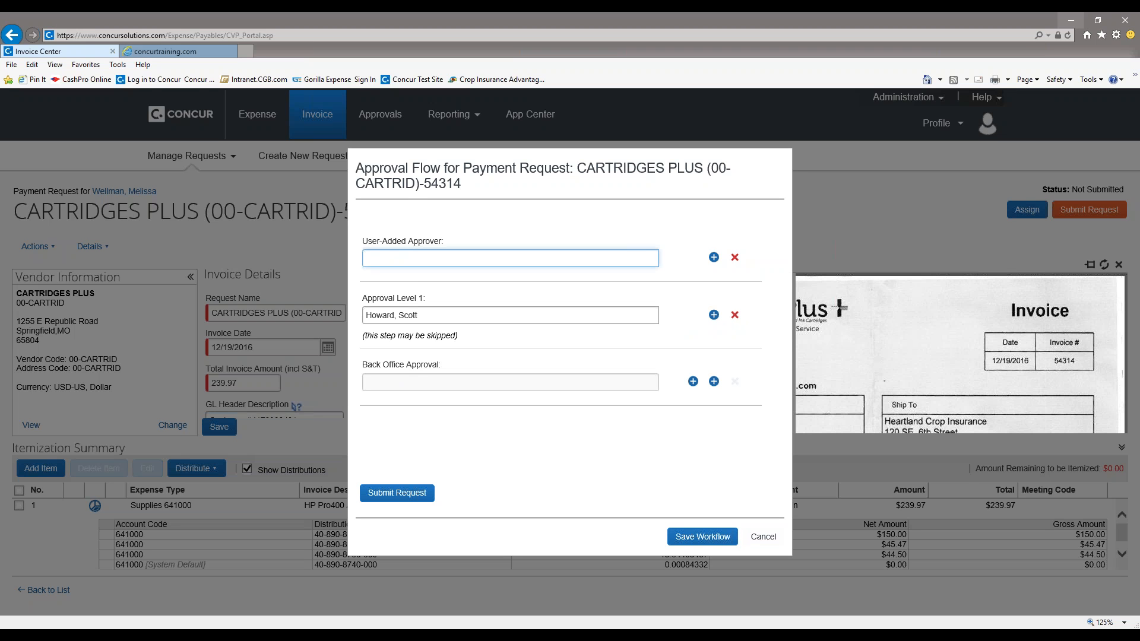
text(bla)
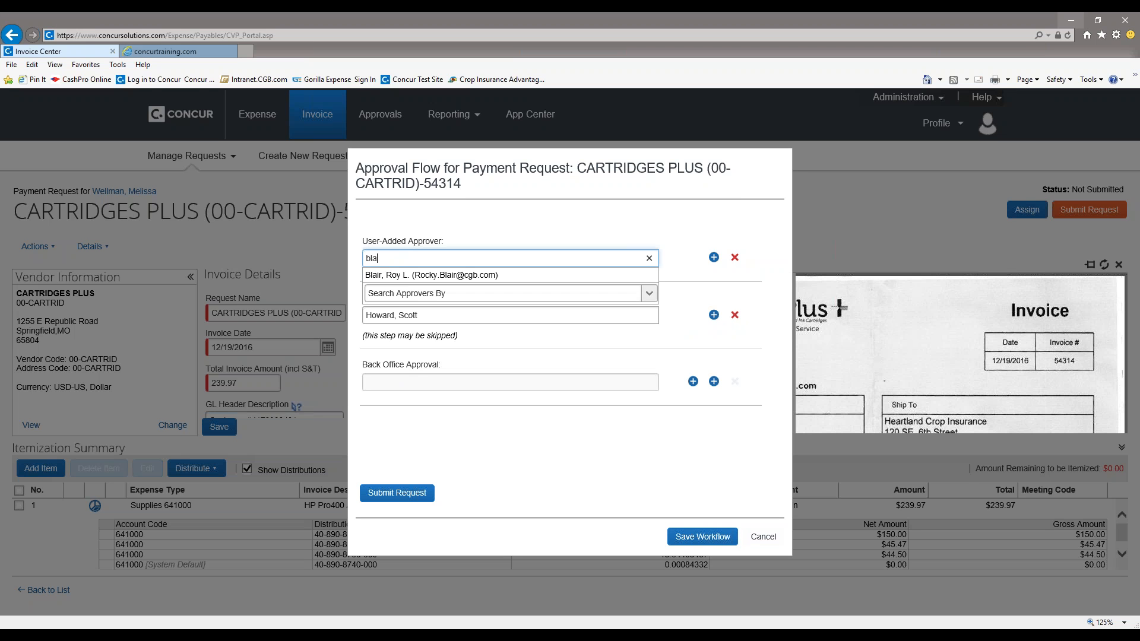
click(422, 275)
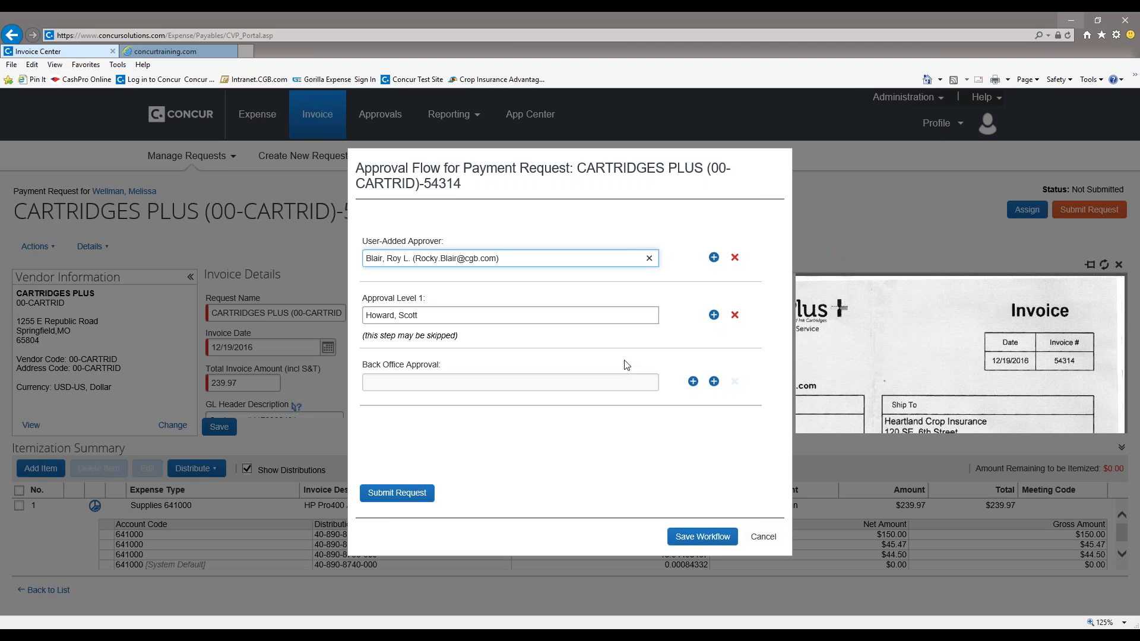
click(762, 538)
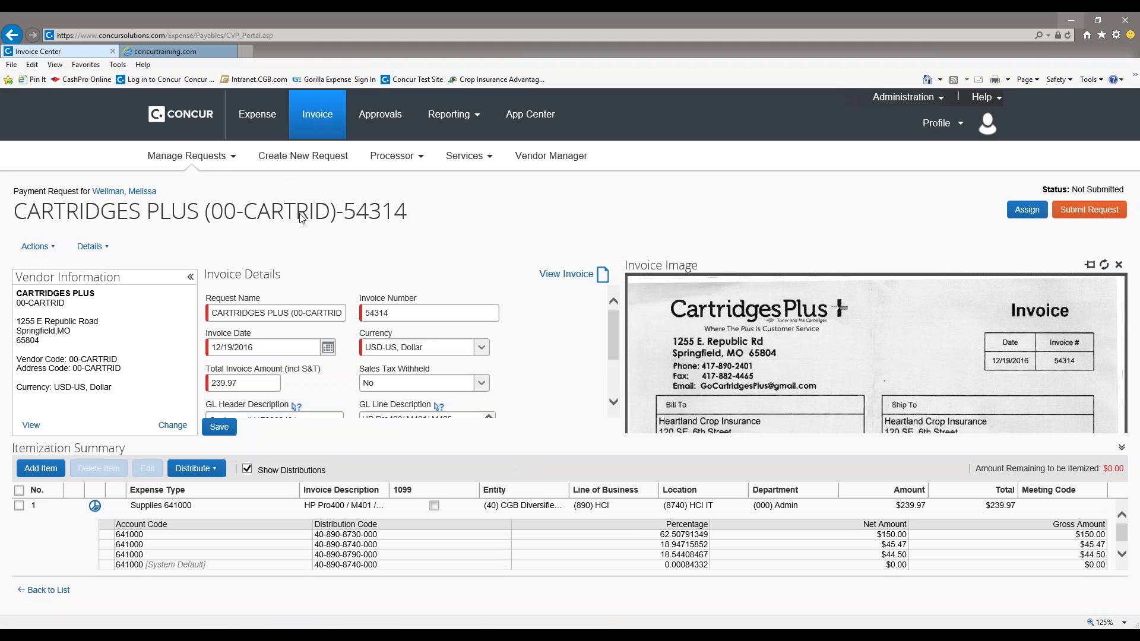
Add a user-added approver before Approval Level 1 in the request's approval flow and save the workflow
click(95, 247)
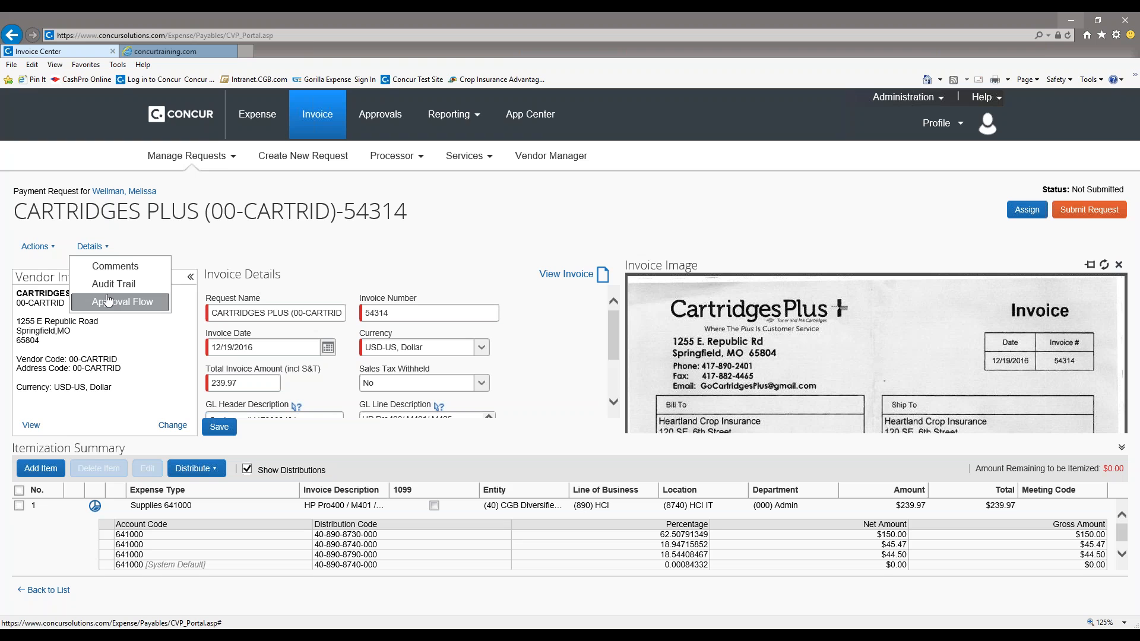
click(108, 301)
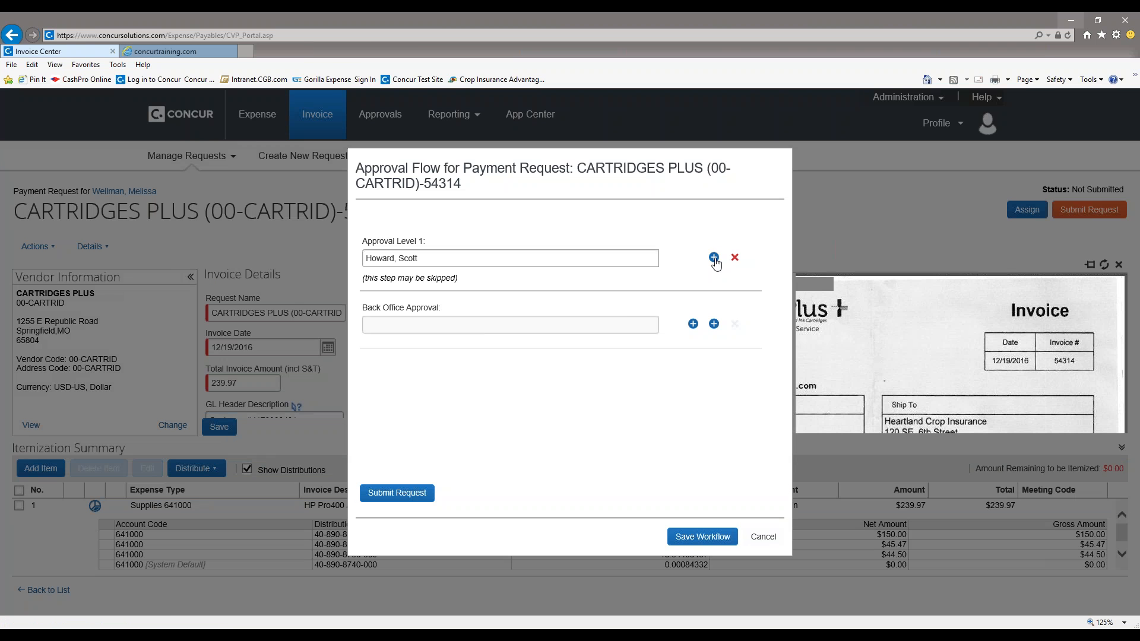
click(714, 258)
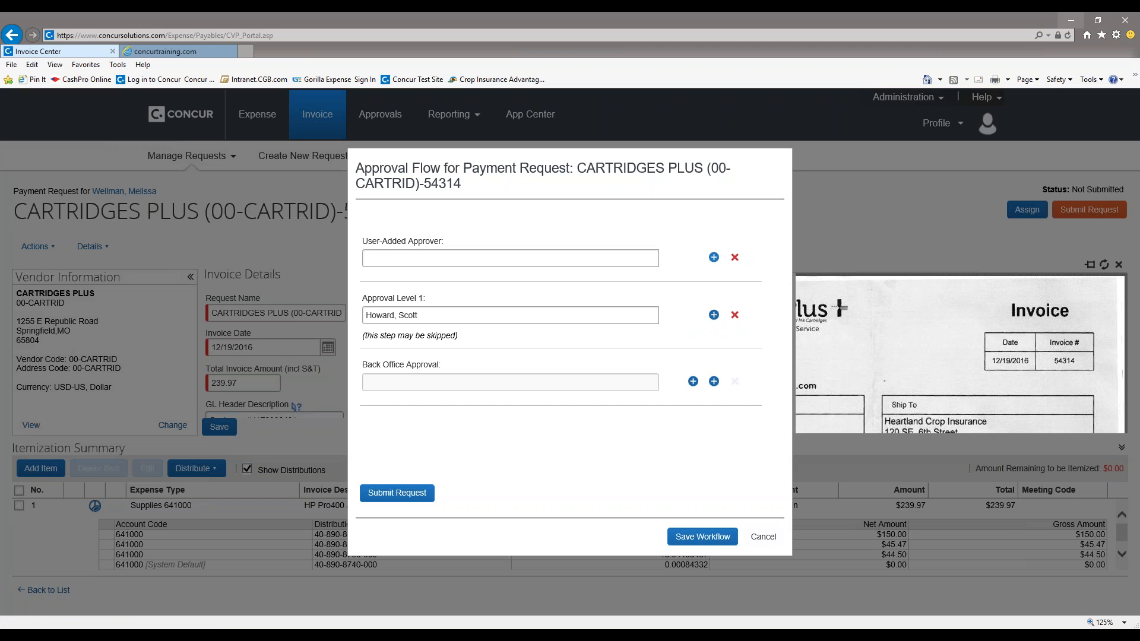
click(408, 255)
text(blair)
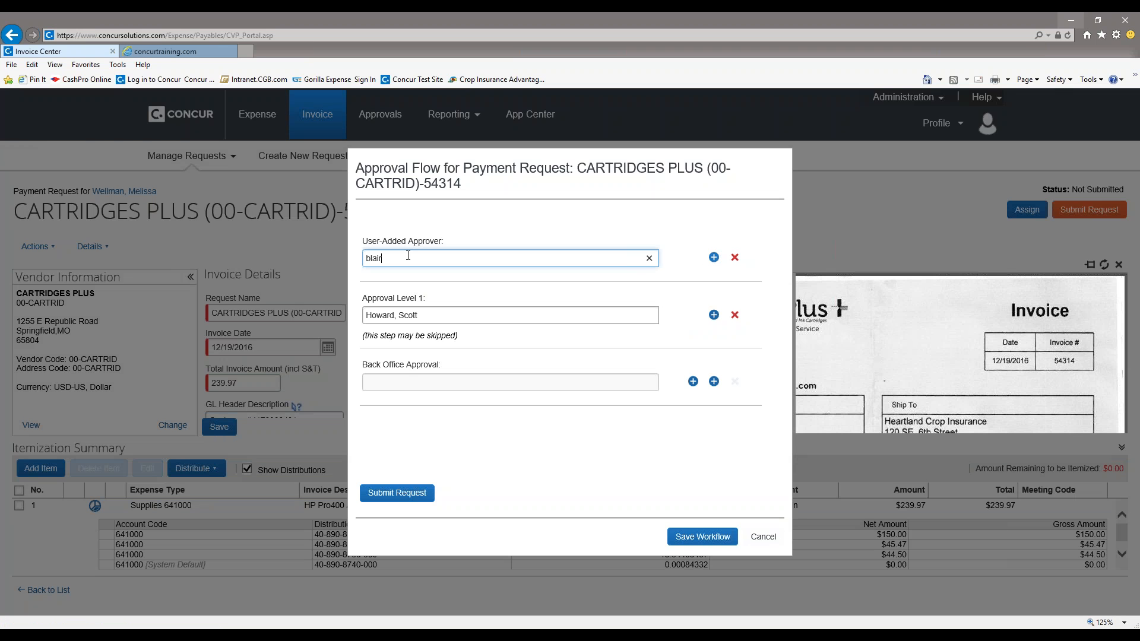
key(Down)
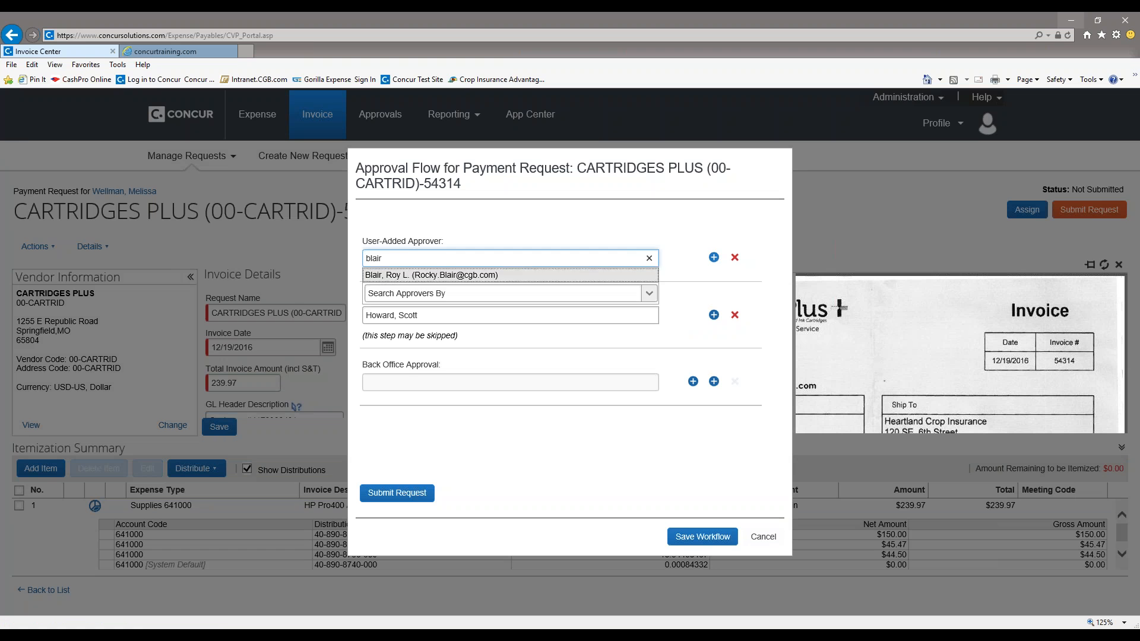
key(Return)
click(720, 536)
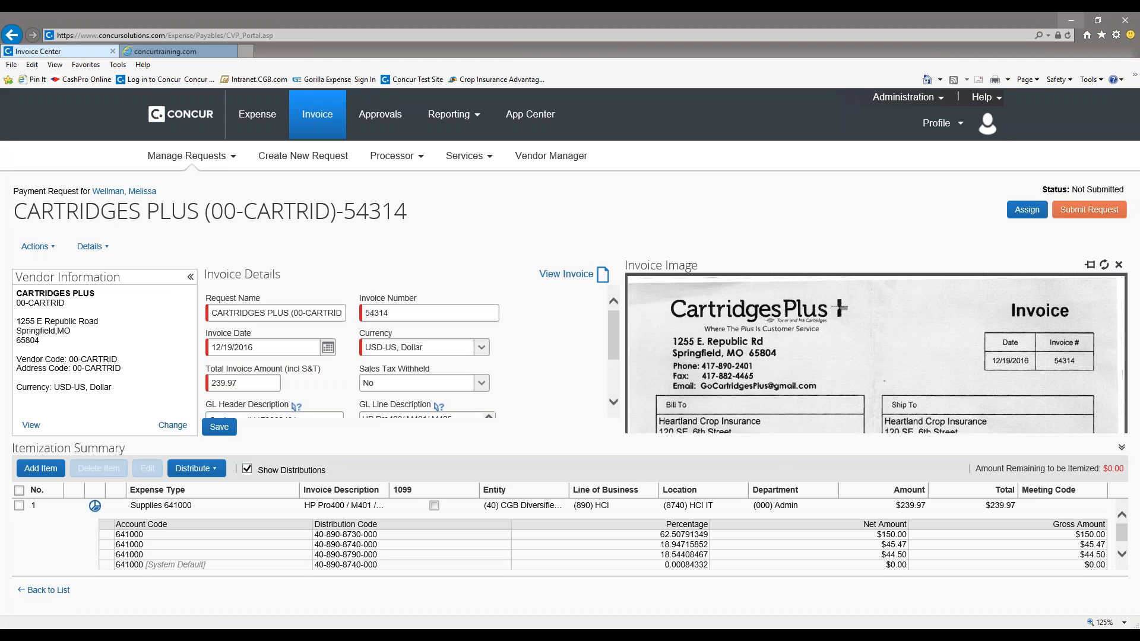
Open the Cartridges Plus request from the unsubmitted requests list and look through its invoice details
click(1032, 213)
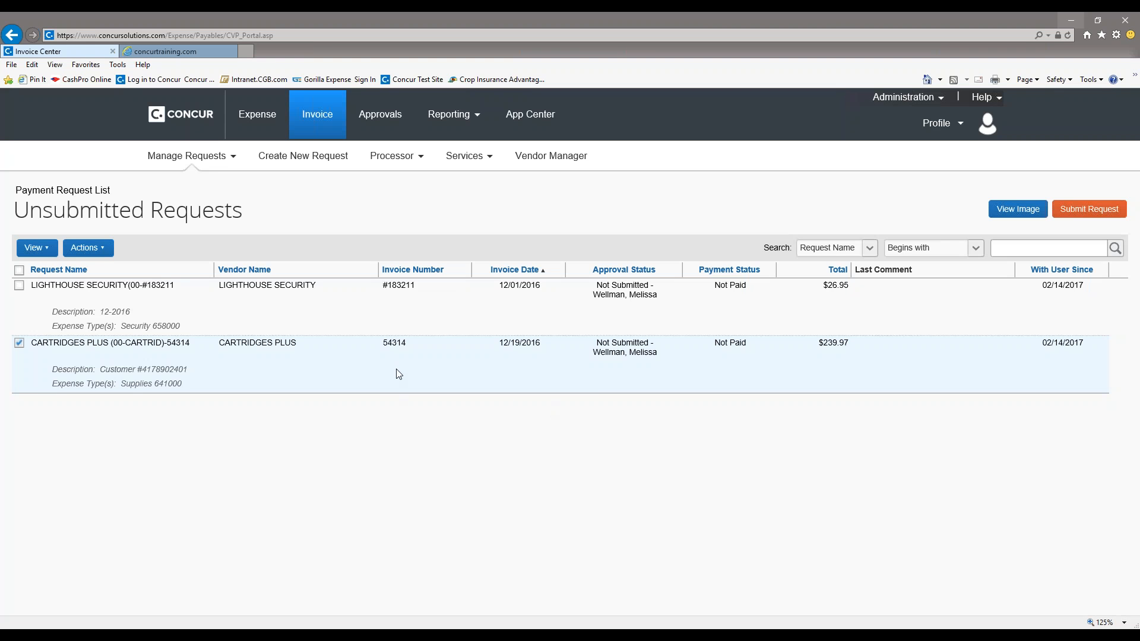
click(618, 360)
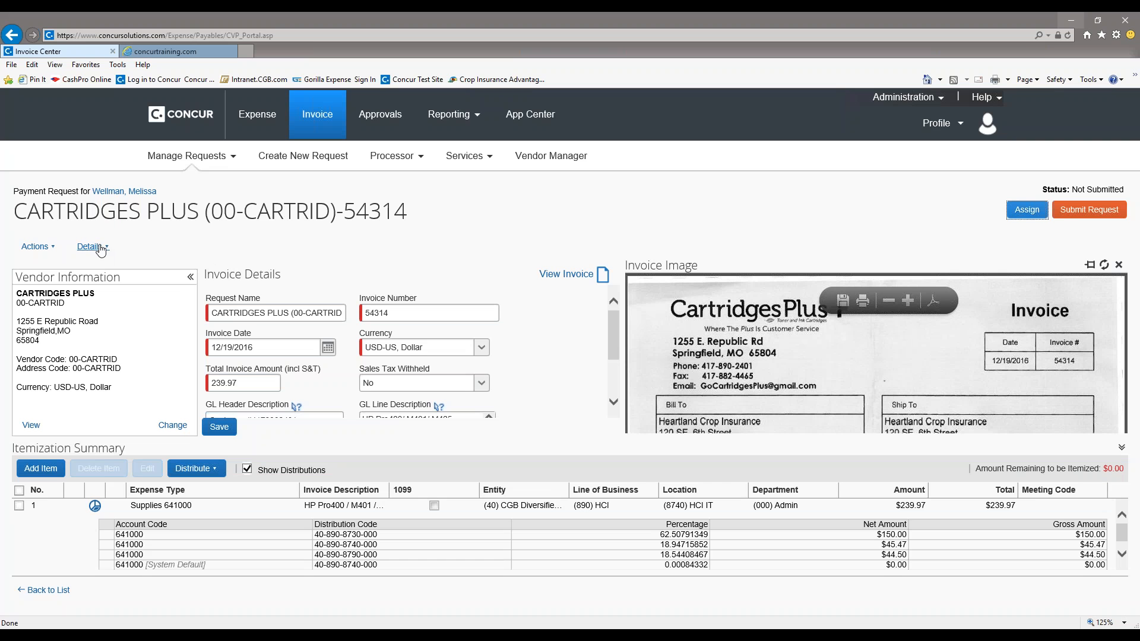
scroll(520, 335, down, 1)
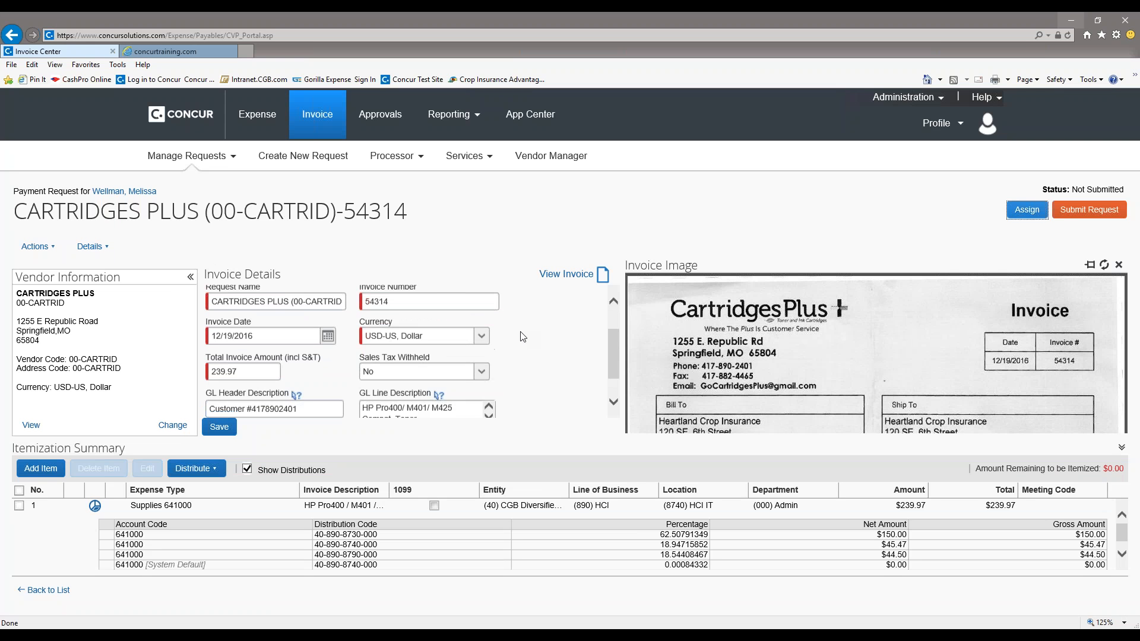
scroll(520, 336, up, 1)
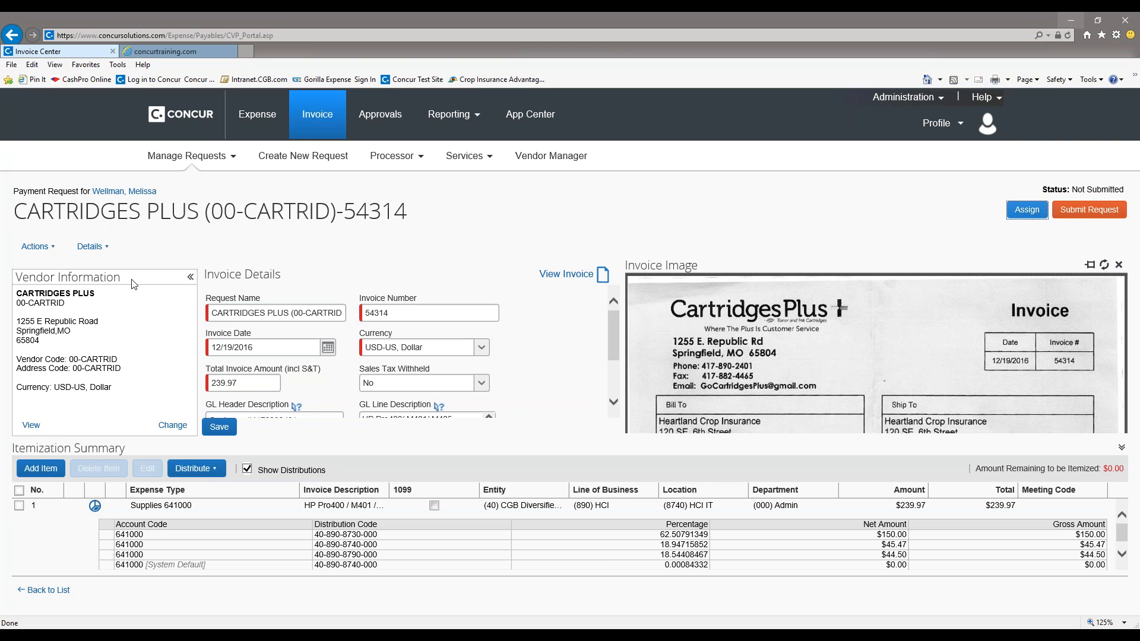
Go back to the list of unsubmitted requests and reopen the Cartridges Plus payment request
click(385, 158)
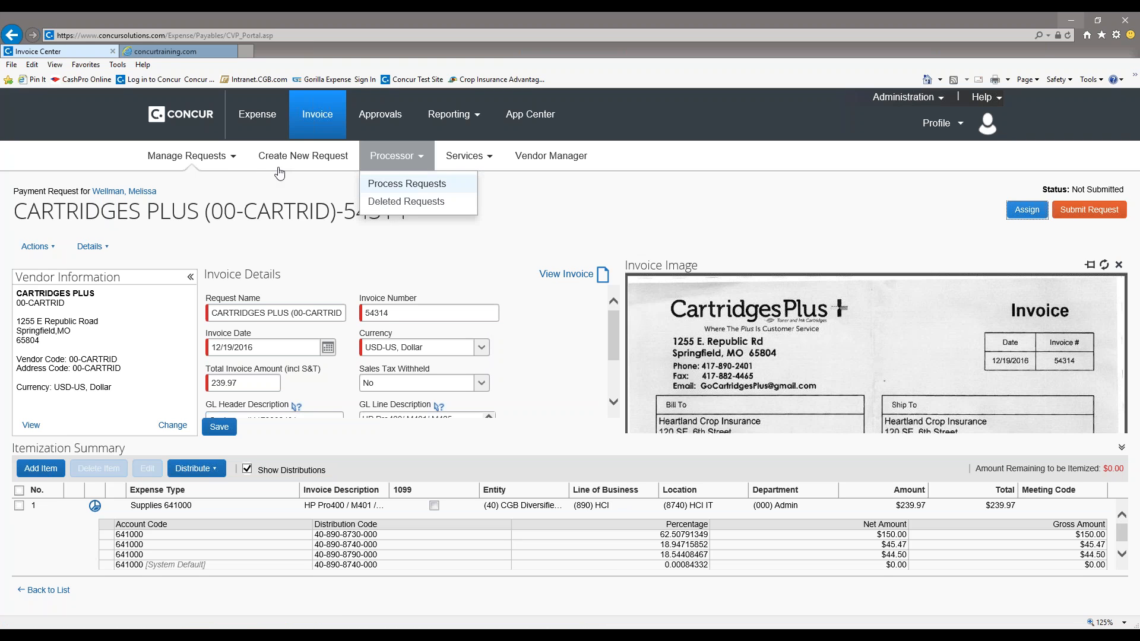
click(189, 156)
click(173, 181)
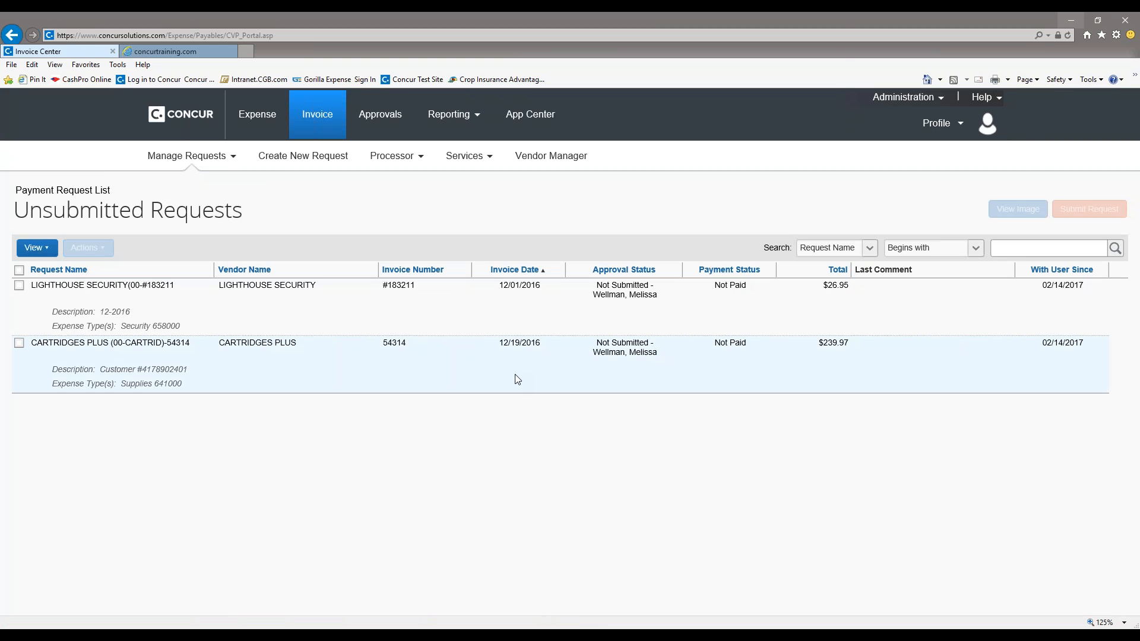
double_click(517, 380)
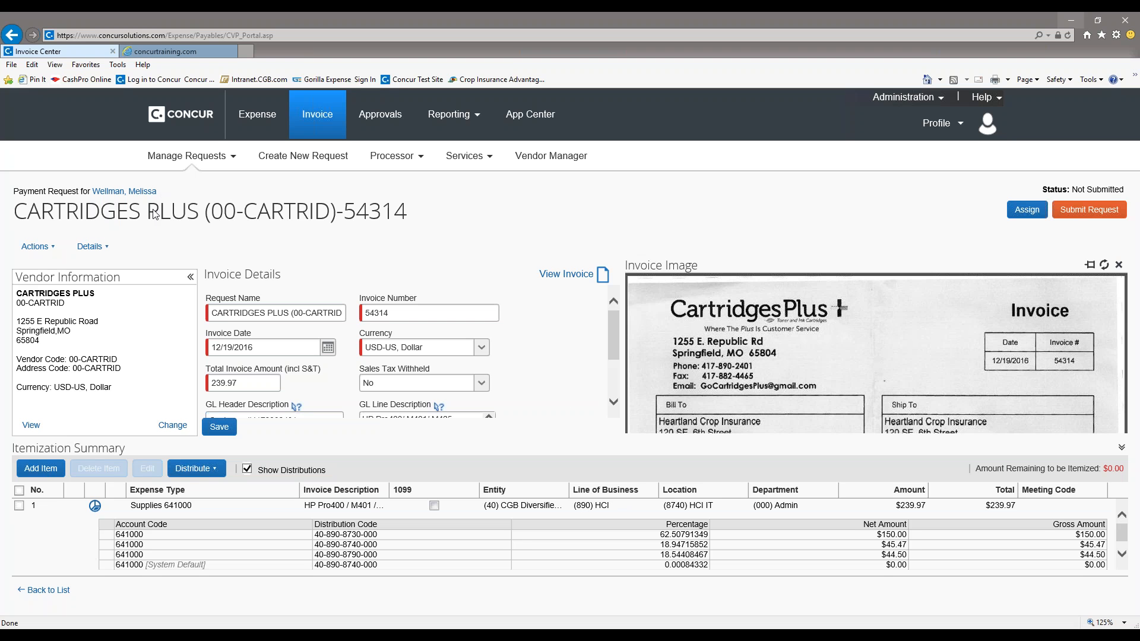
Check the approval flow of the Cartridges Plus request and close it without changing the approvers
click(104, 249)
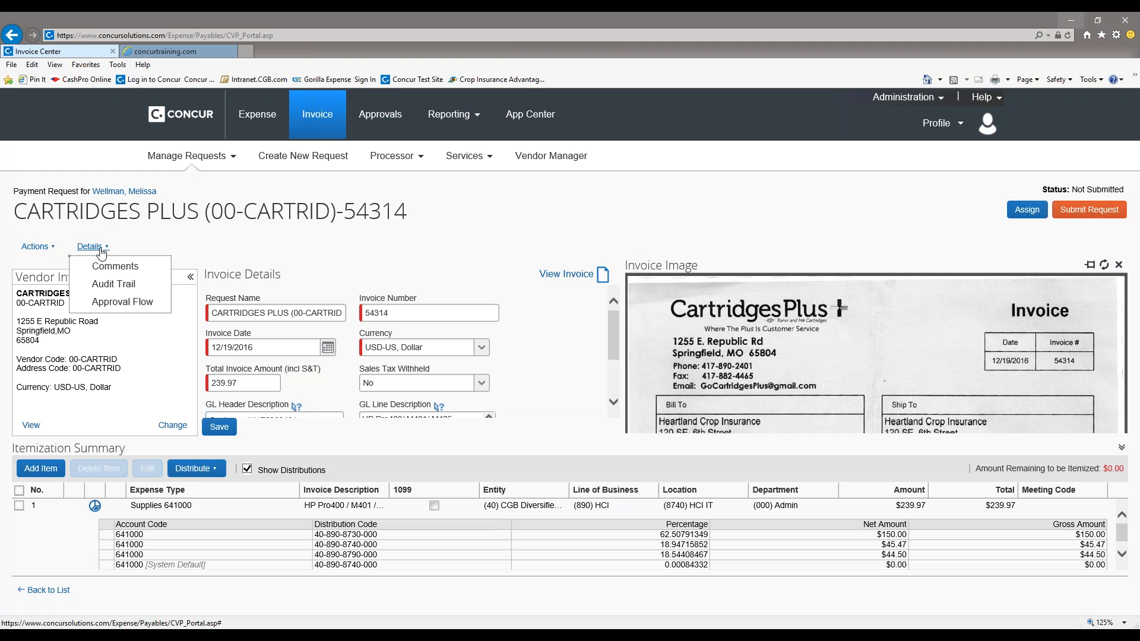
click(117, 303)
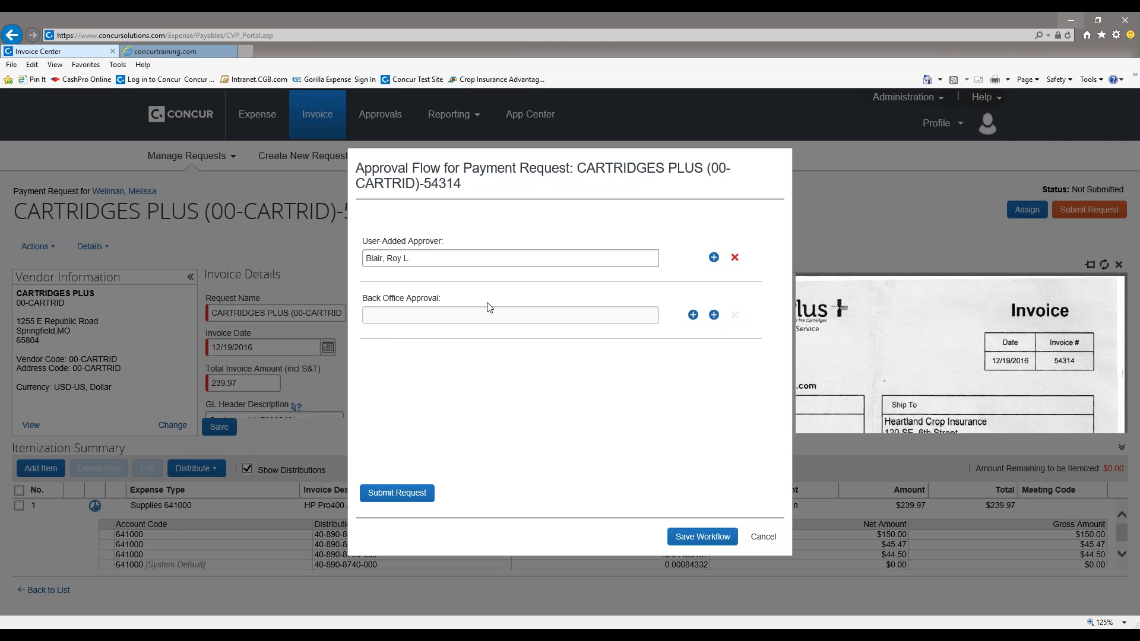
click(762, 538)
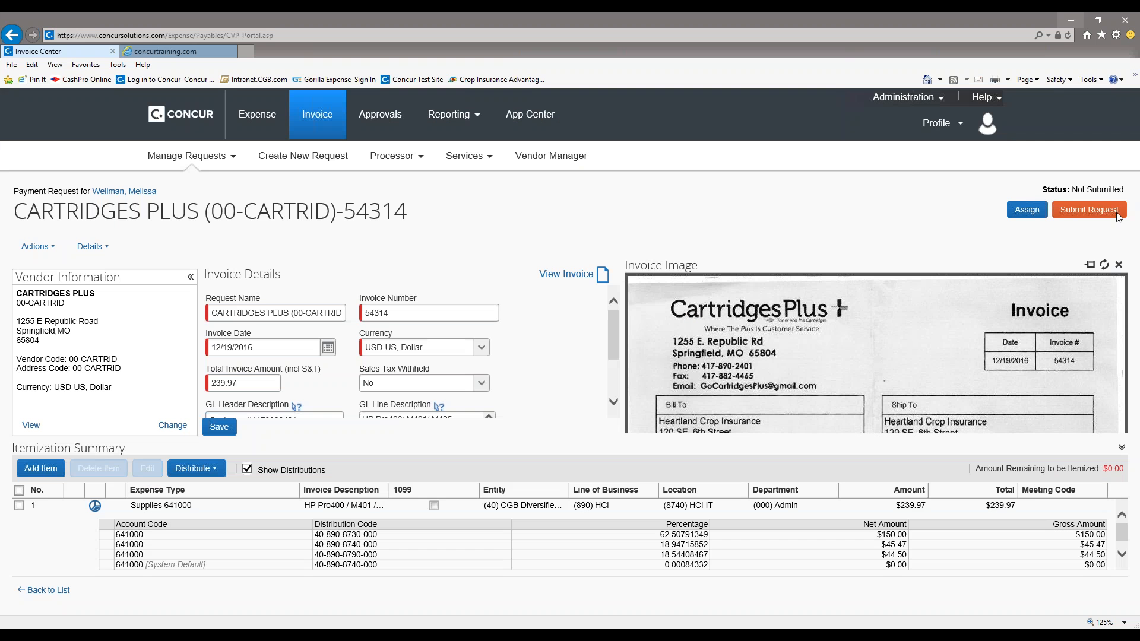
Try to submit the Cartridges Plus request, then review its exceptions and invoice details
click(1076, 216)
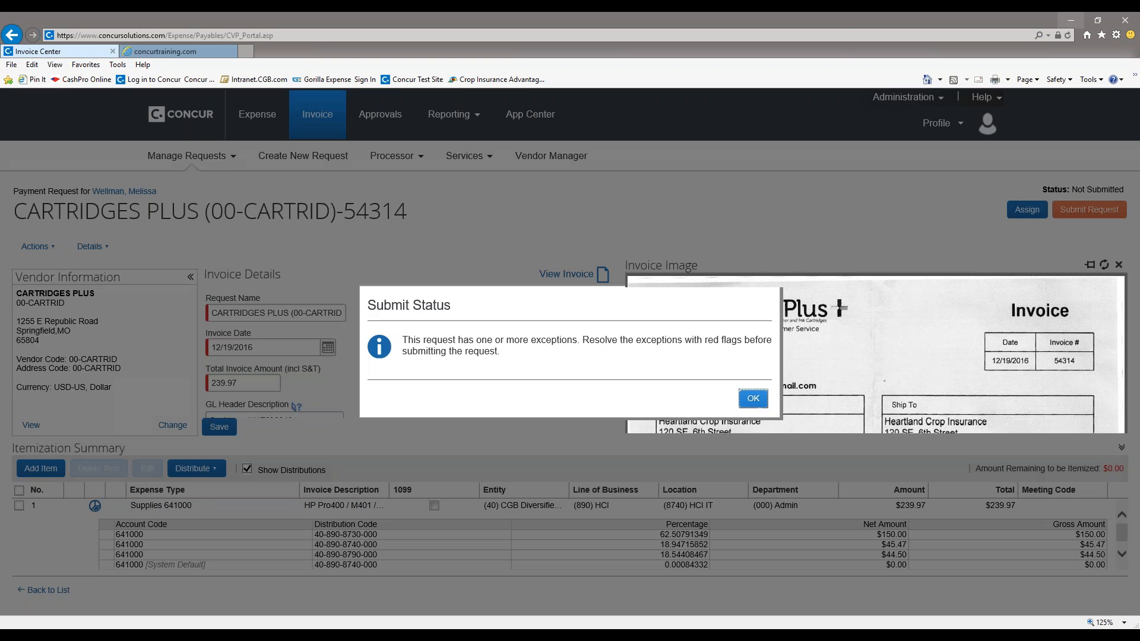
click(753, 398)
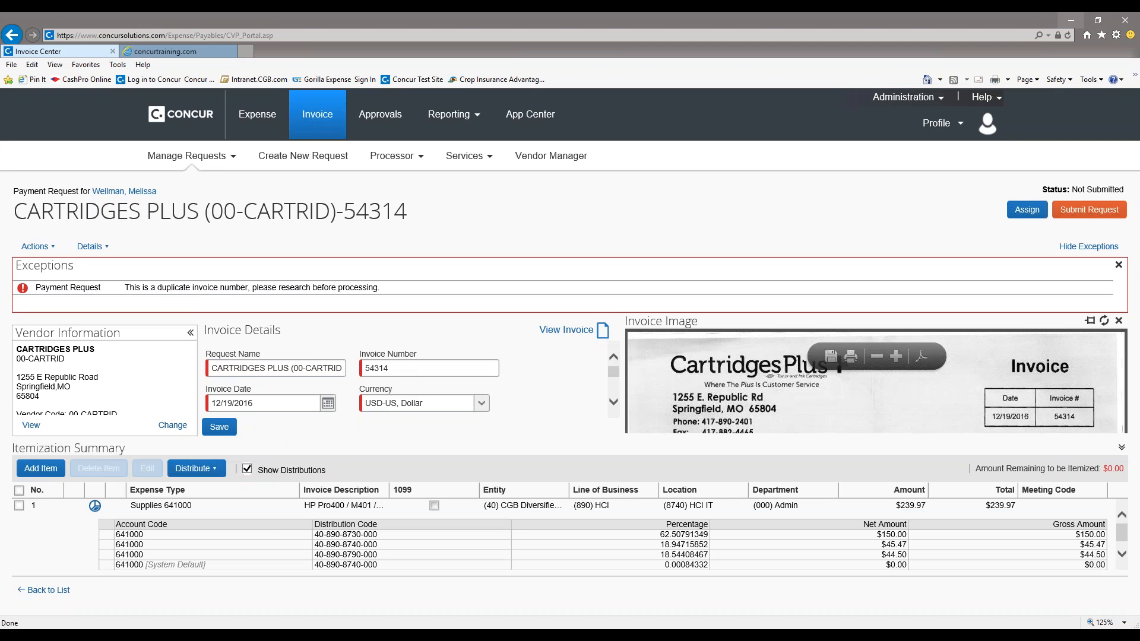
scroll(352, 387, down, 3)
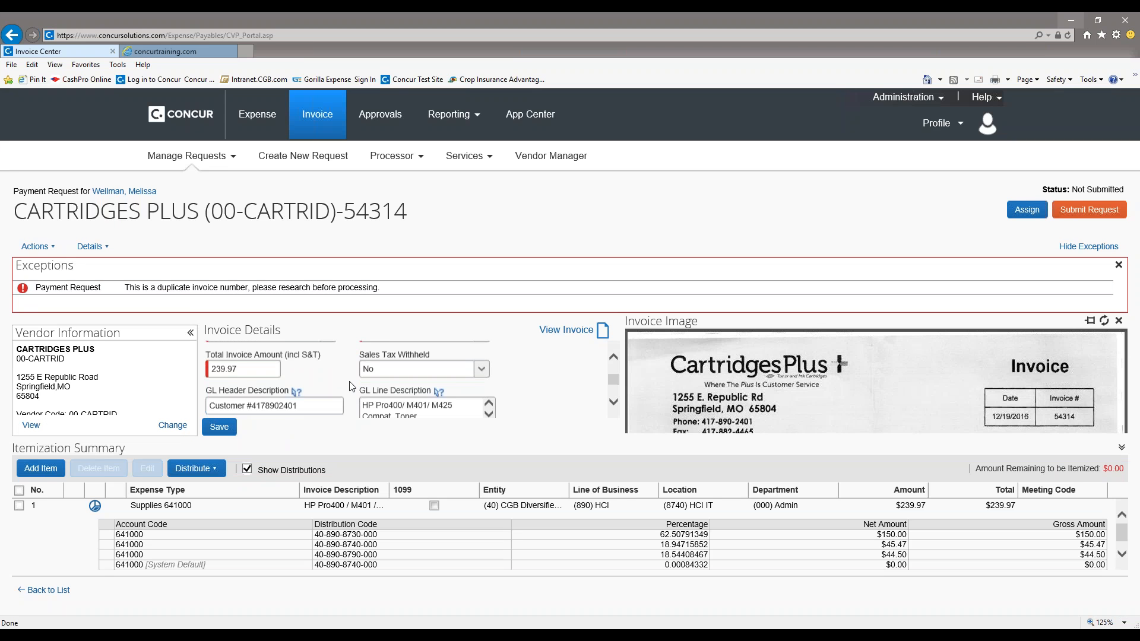
scroll(351, 386, up, 2)
scroll(352, 386, up, 2)
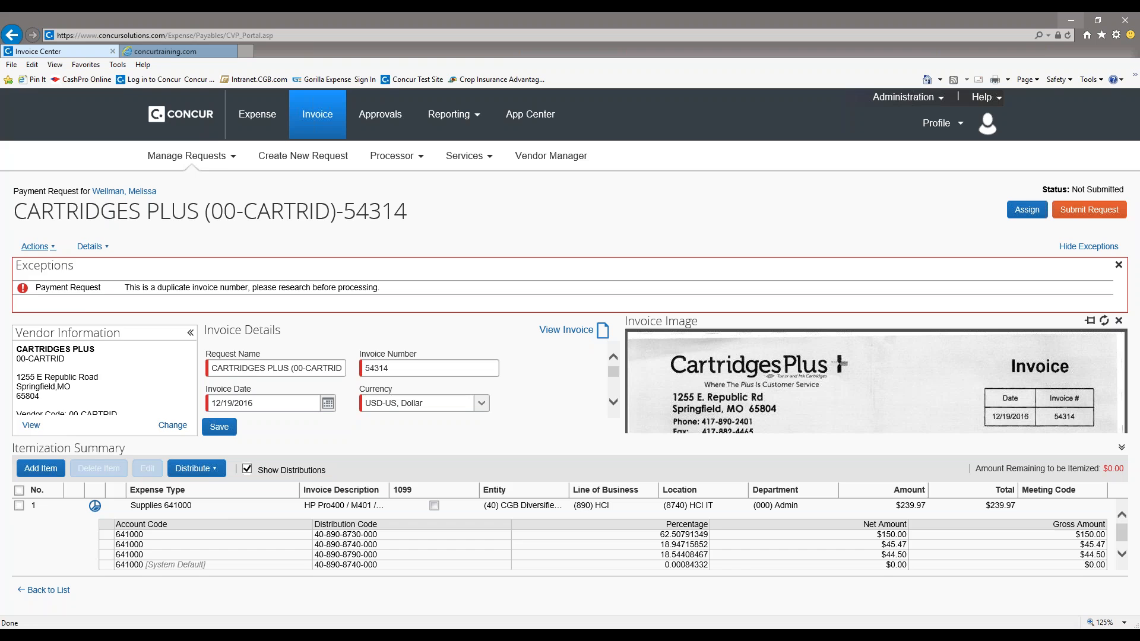
Unassign the Cartridges Plus request with the comment "Duplicate"
click(39, 247)
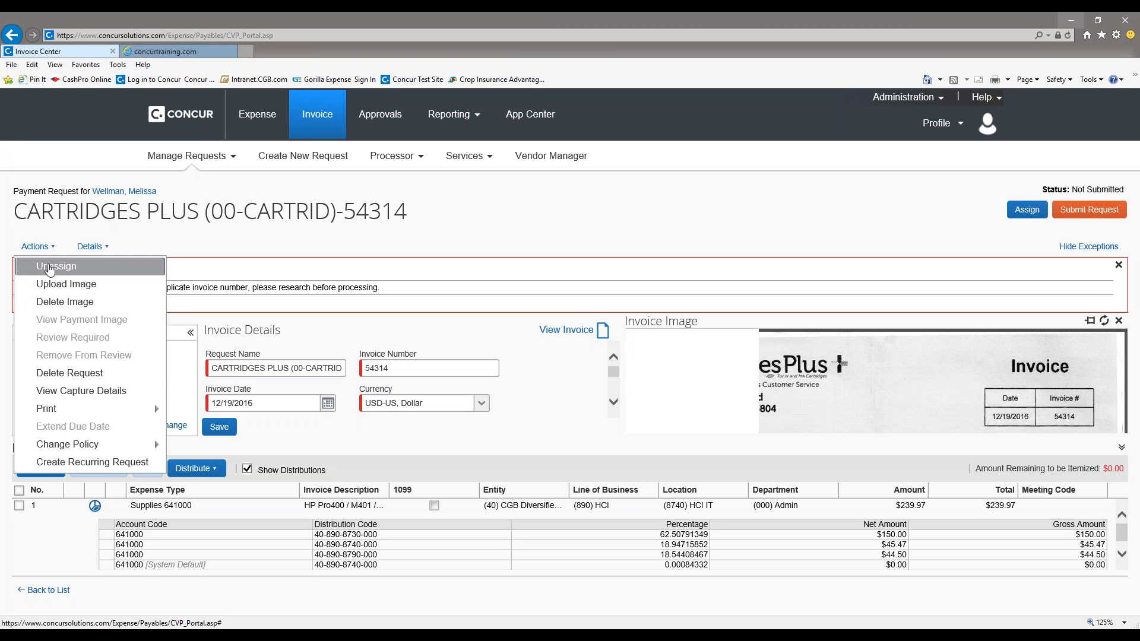
click(57, 266)
text(Duplicate)
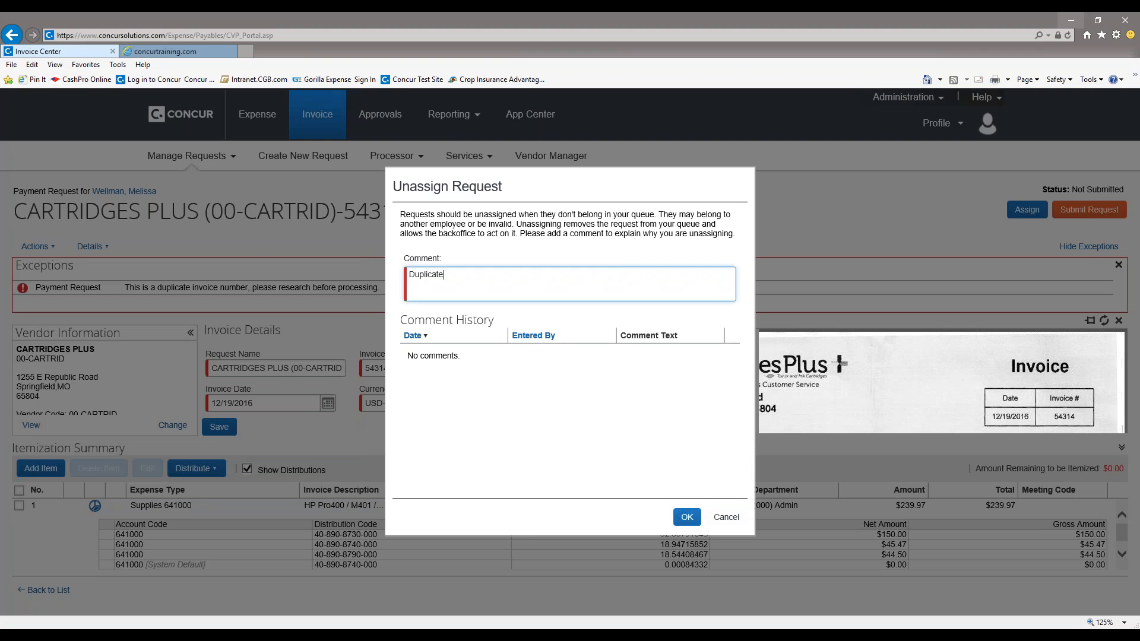
click(687, 517)
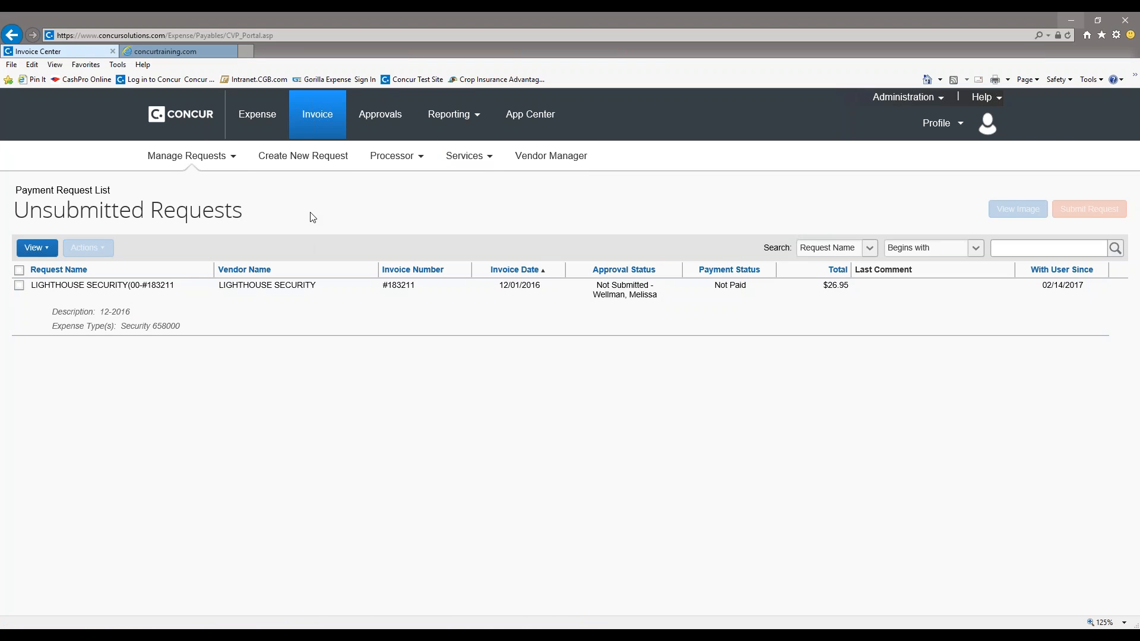
Open My Requests and switch the payment request list from unsubmitted requests to All Requests
mouse_move(392, 162)
mouse_move(204, 170)
mouse_move(168, 164)
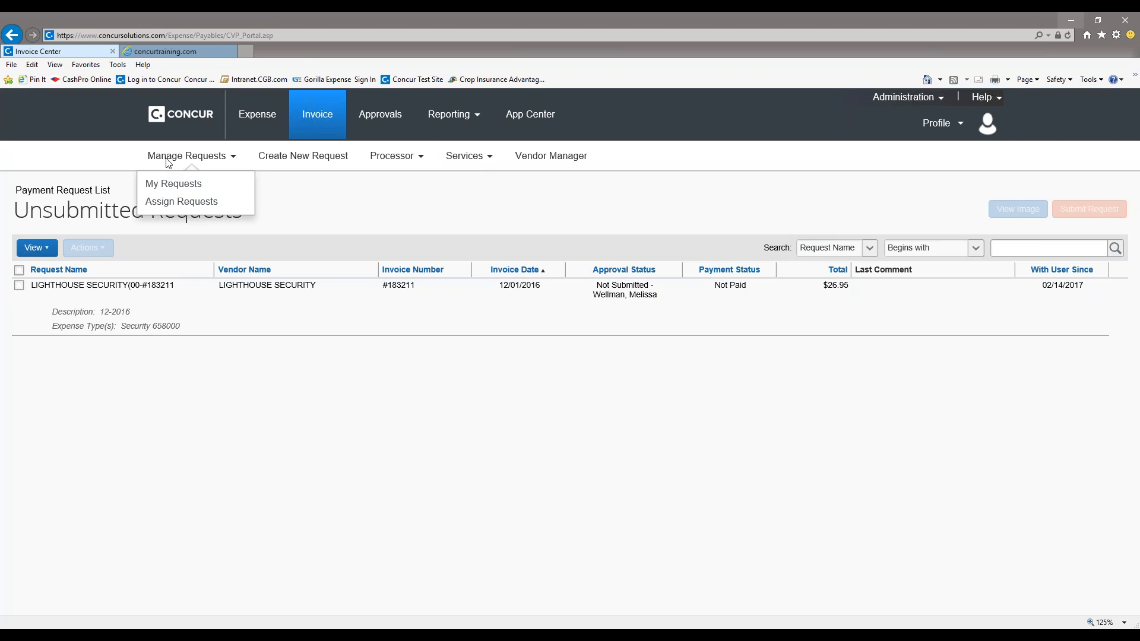
click(157, 190)
click(40, 249)
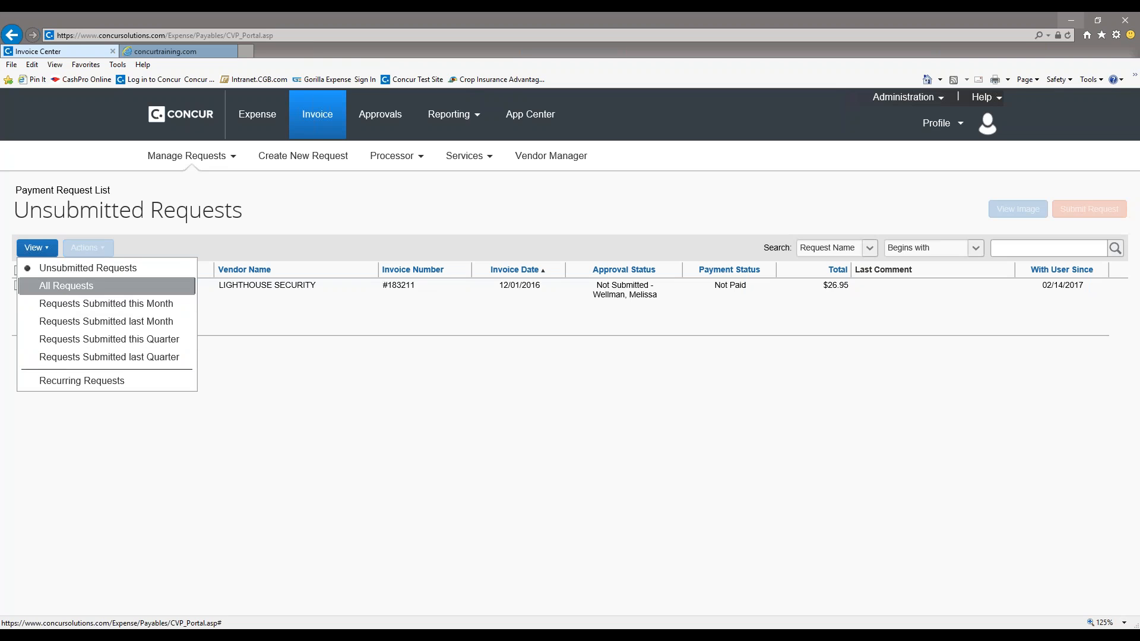
click(66, 285)
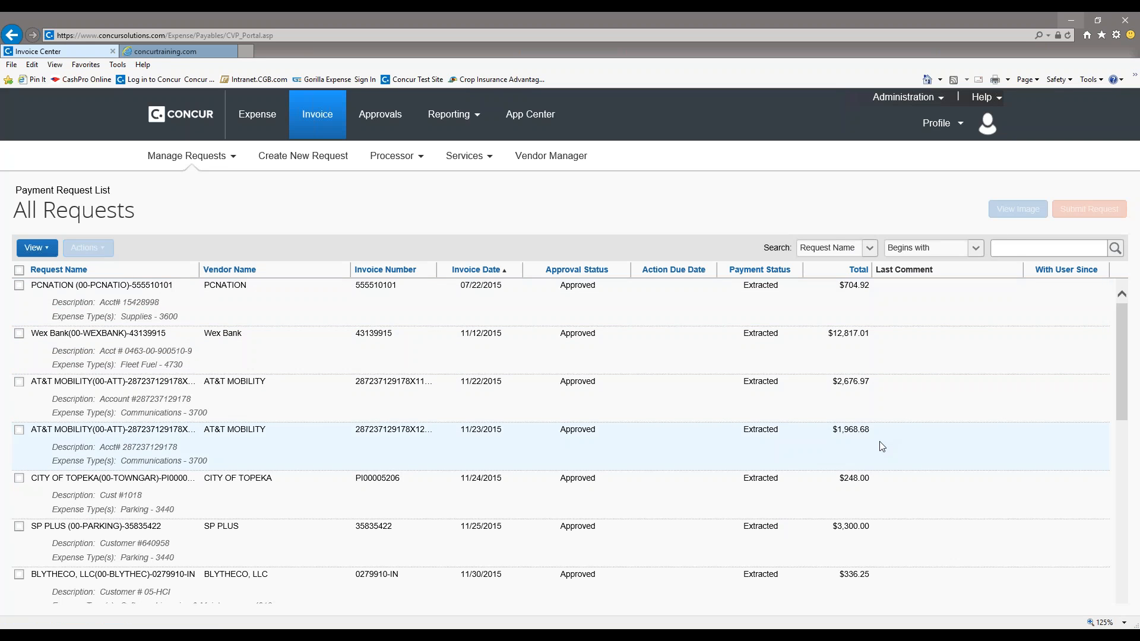
Search all requests for request names beginning with "wex" and look through the matching invoices
scroll(918, 356, down, 1)
scroll(919, 356, up, 1)
text(wex)
click(1115, 248)
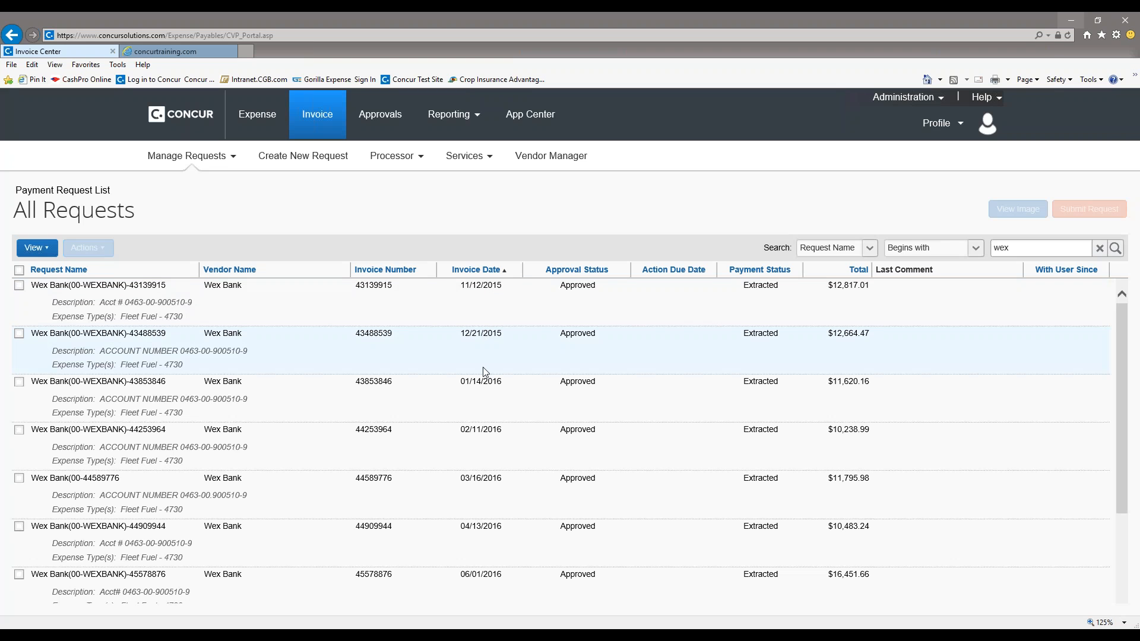
scroll(486, 528, down, 5)
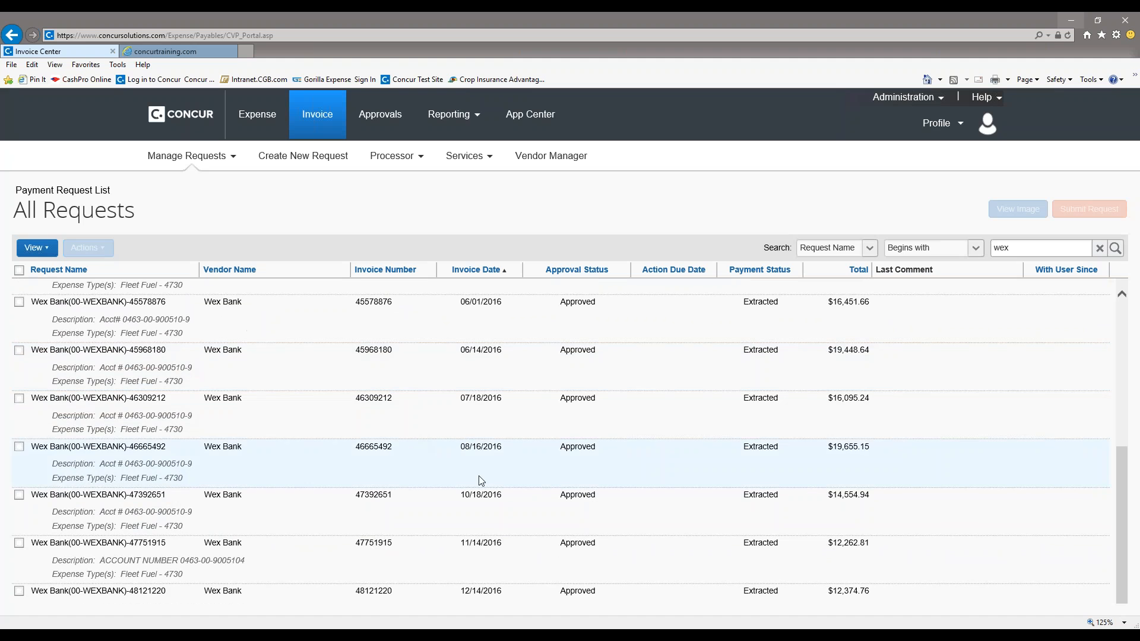
scroll(478, 466, up, 5)
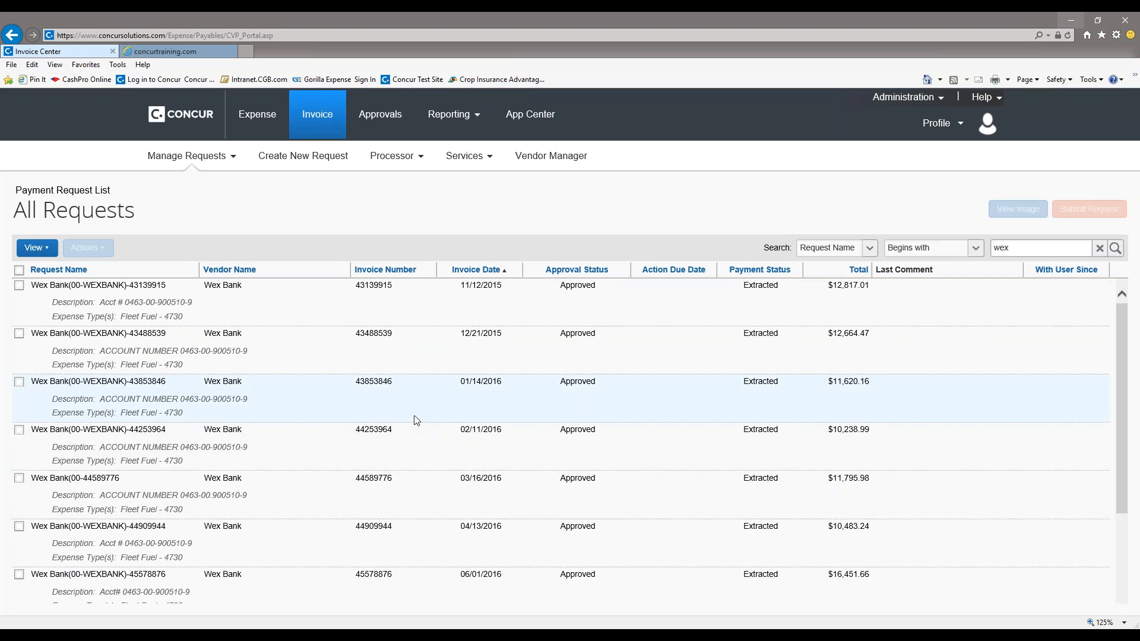
Open the processor's list of requests to process and make its invoice creation date range editable
click(407, 163)
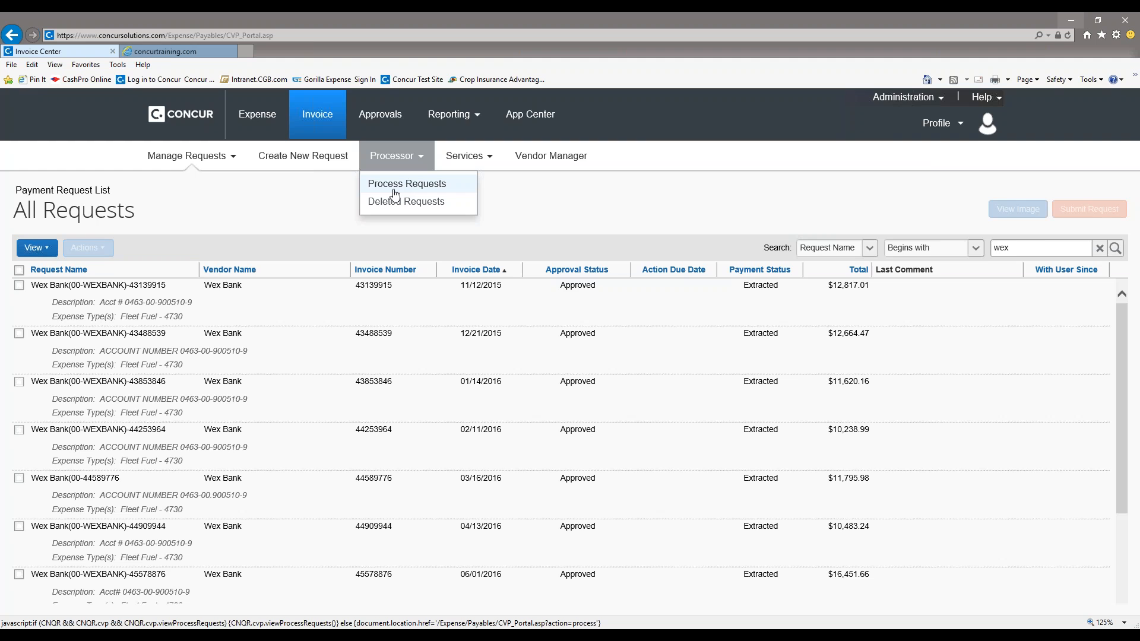
click(395, 191)
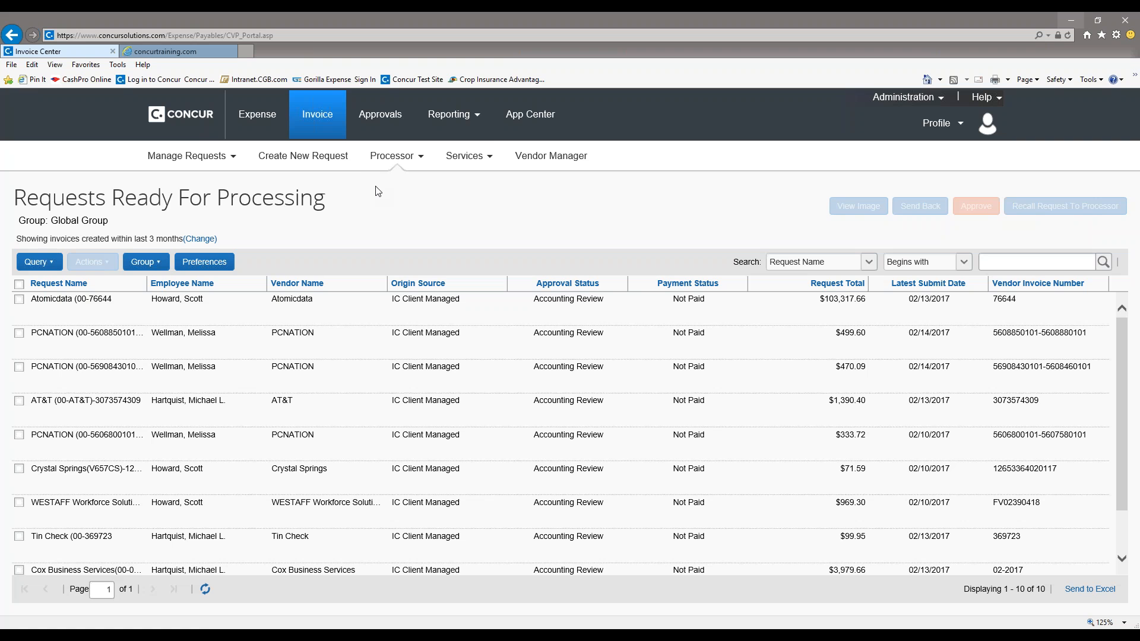
mouse_move(397, 168)
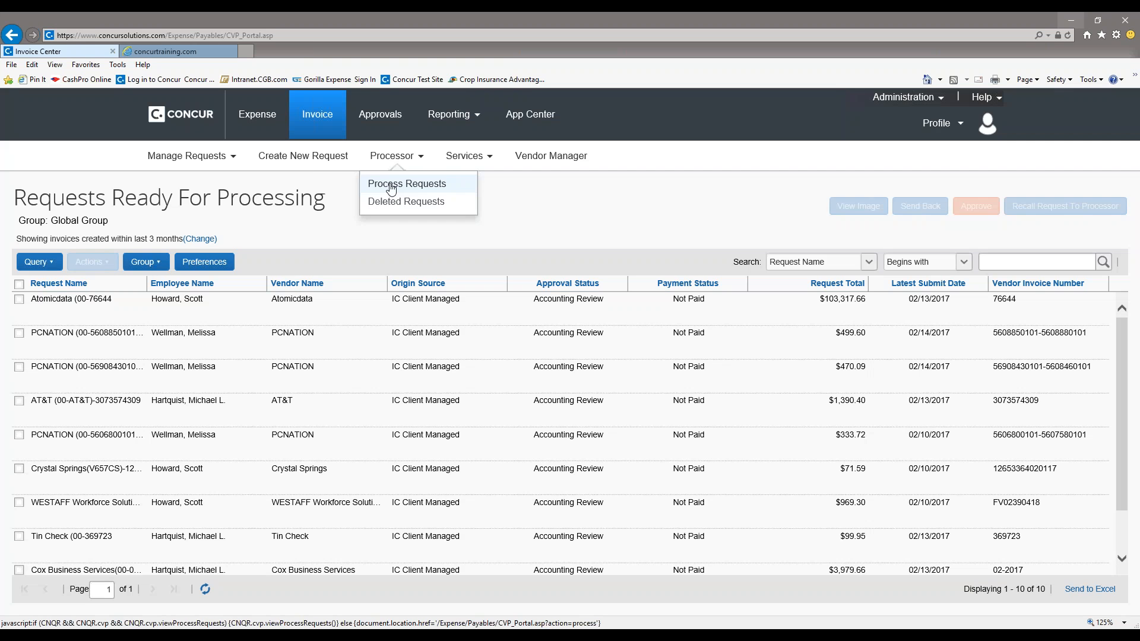
click(203, 240)
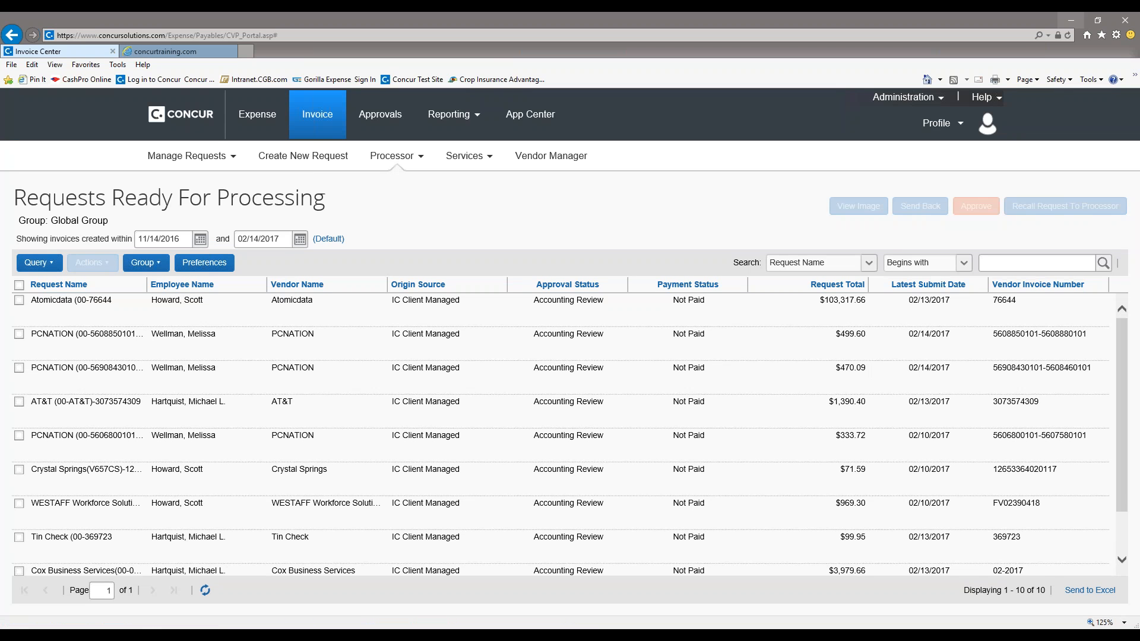
Try to replace the start date of the invoice creation range and dismiss the error
click(160, 239)
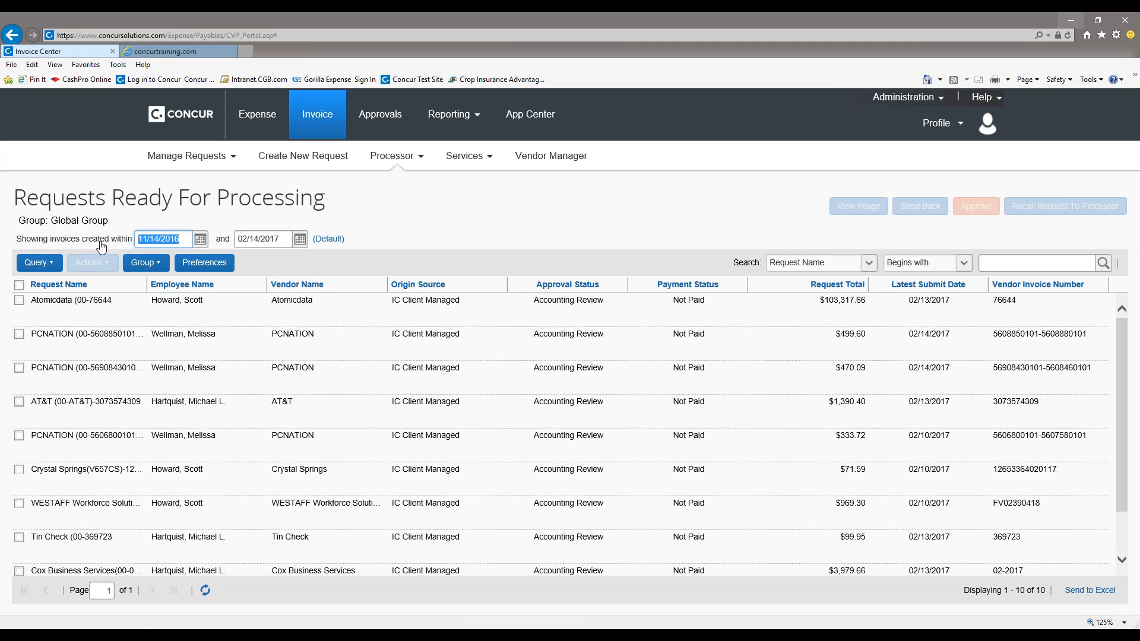
text(2/1/16)
key(Tab)
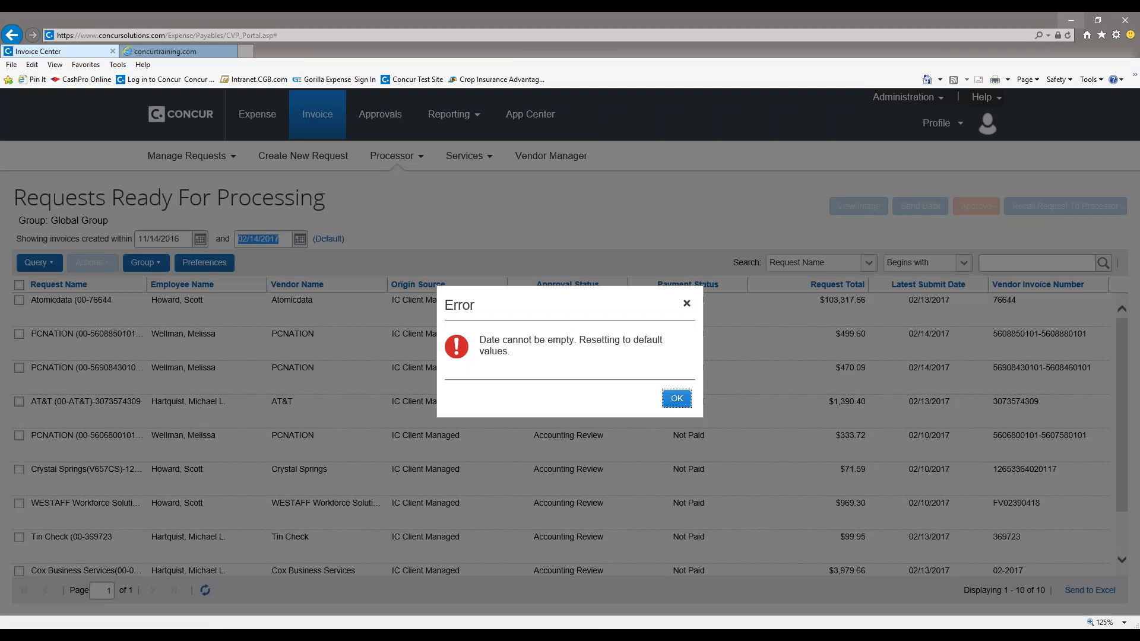
click(677, 399)
Set the start date of the invoice creation range to 02/14/2016 and run the search across all request names
click(181, 239)
text(0)
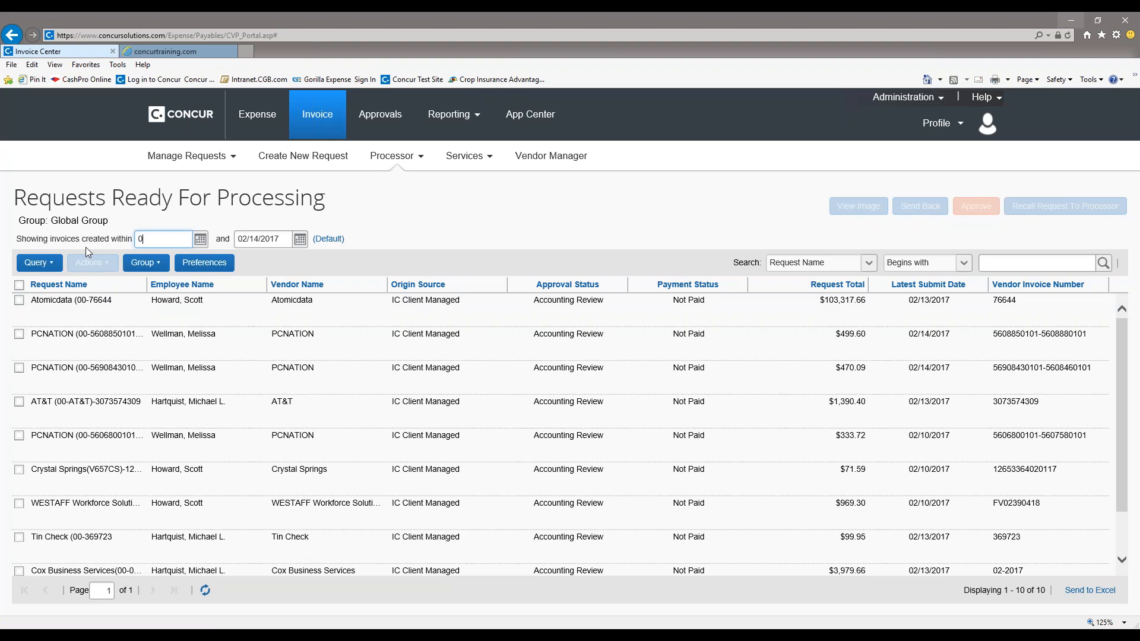
text(2/14/2)
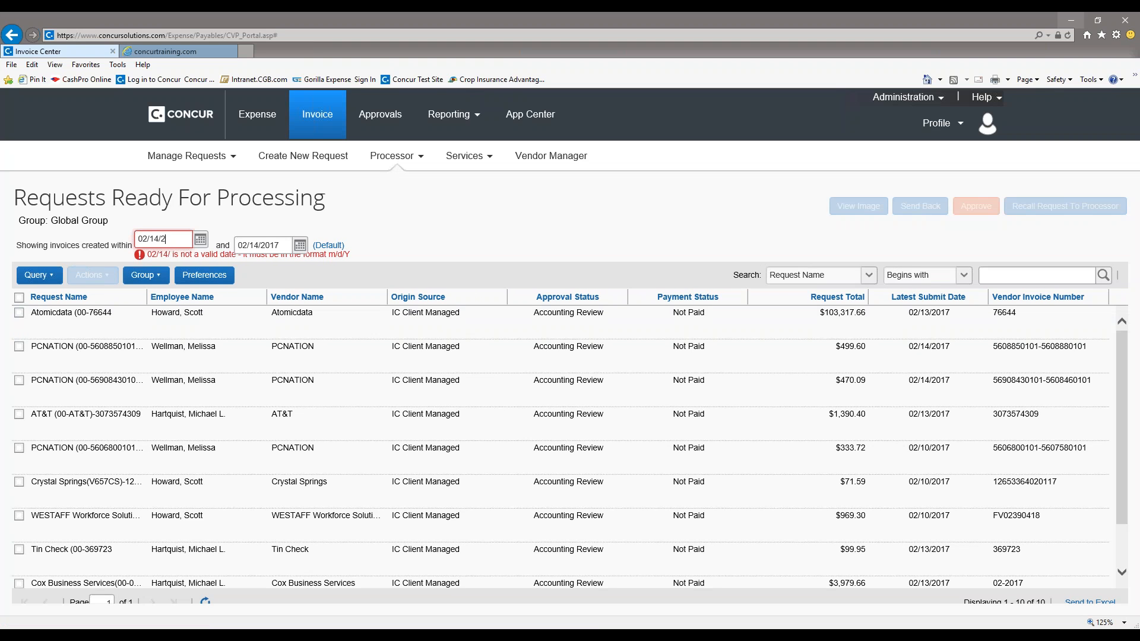
text(016)
key(Tab)
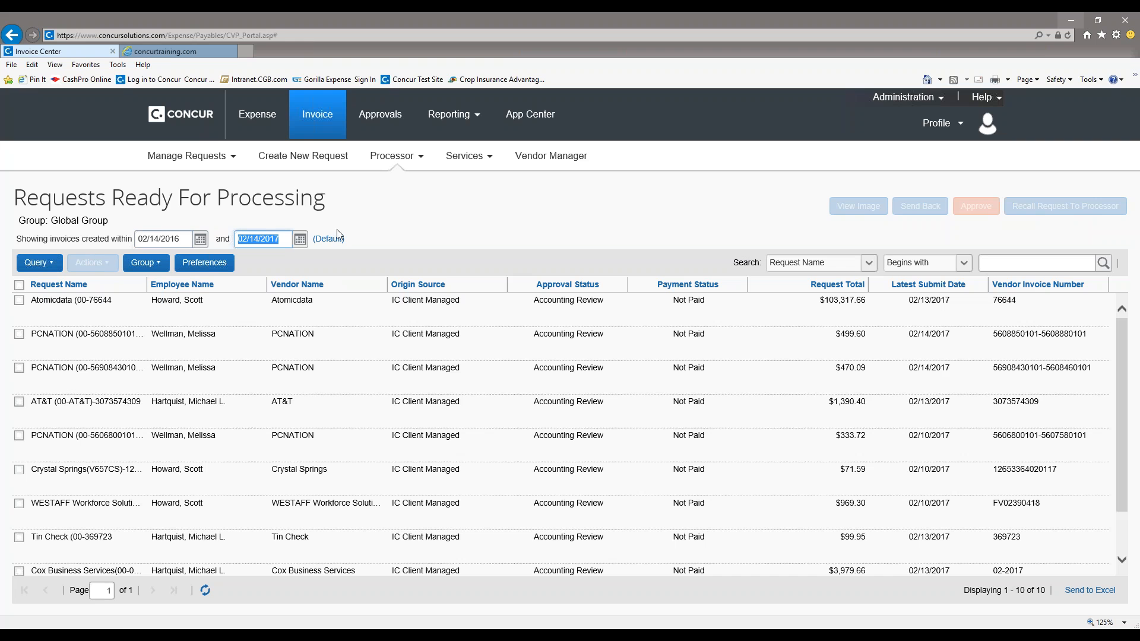
click(1103, 265)
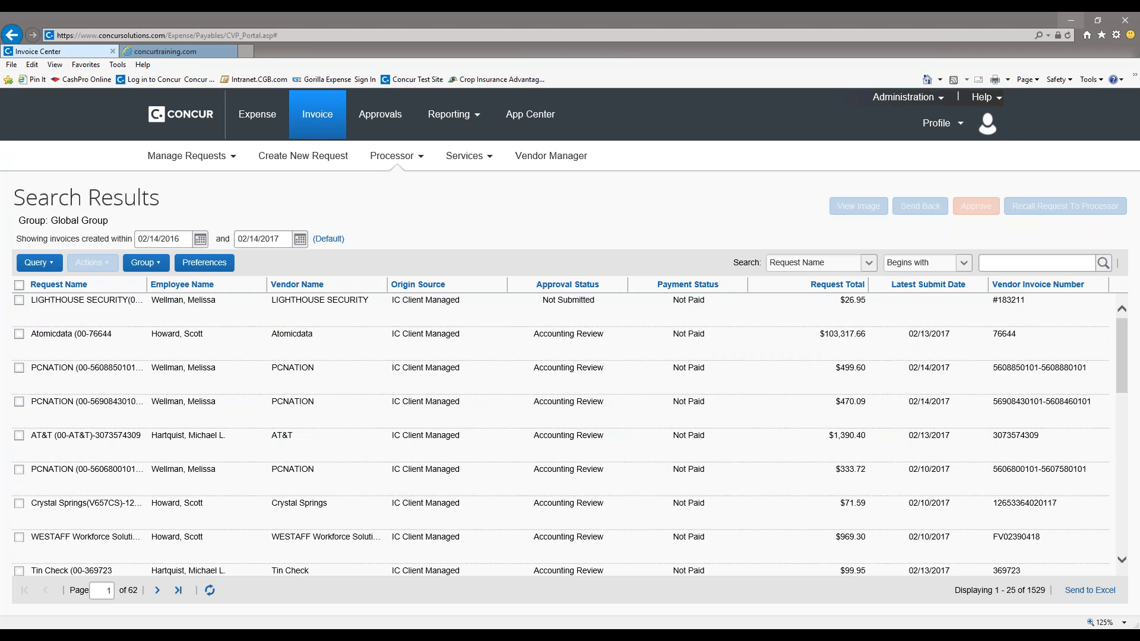
Switch to the Payment Request Assigned email in Outlook, download its pictures, read the notification and close the message
click(1070, 20)
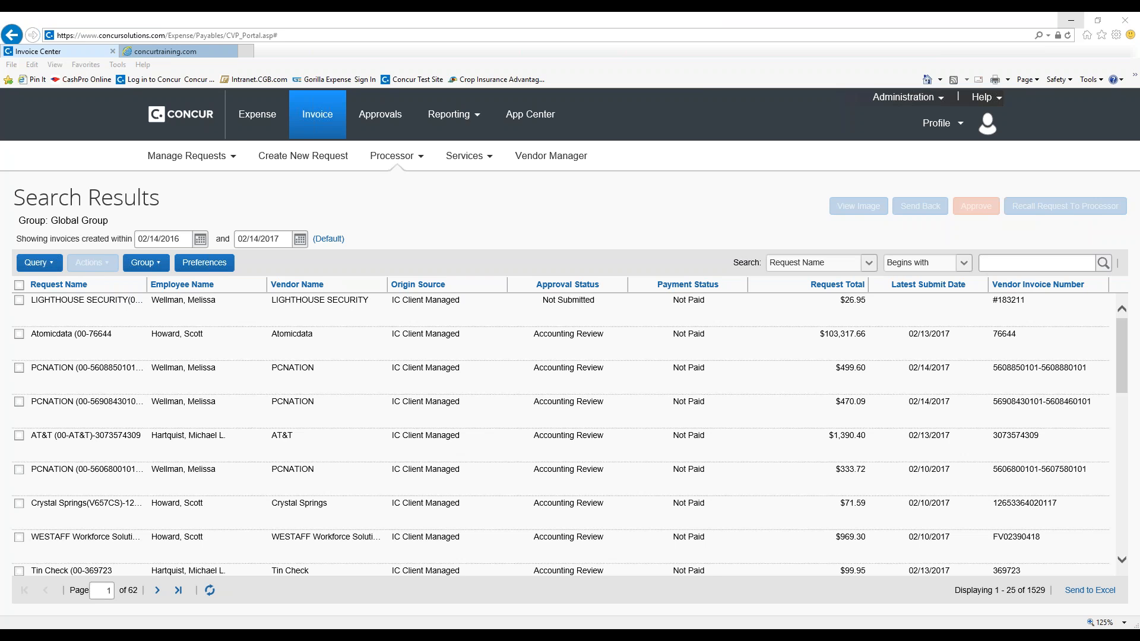
click(333, 635)
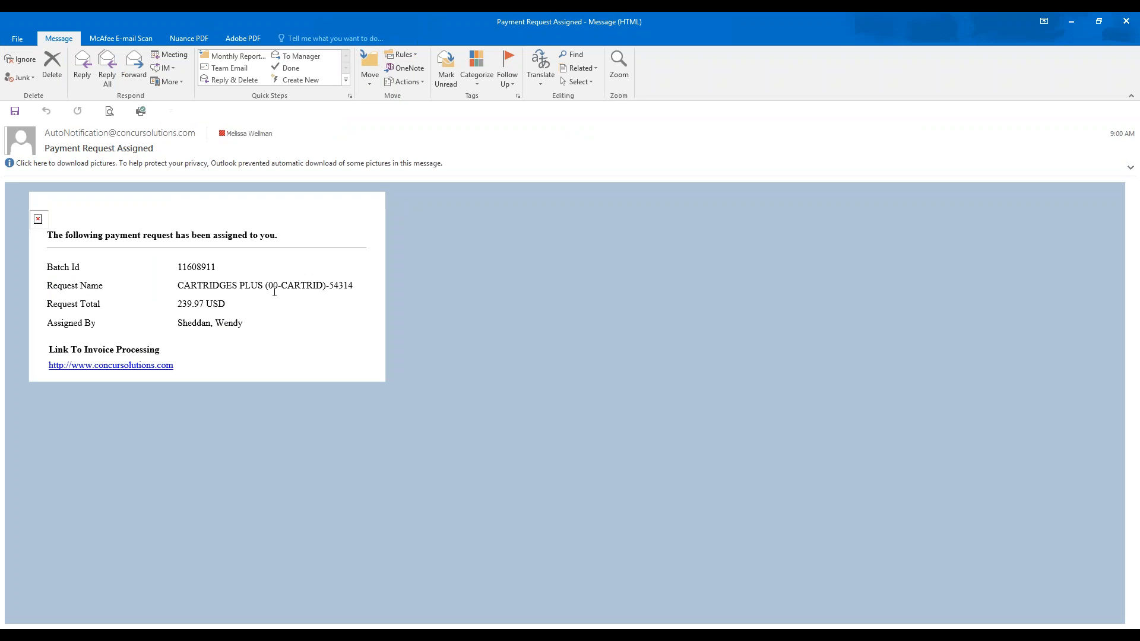
right_click(38, 219)
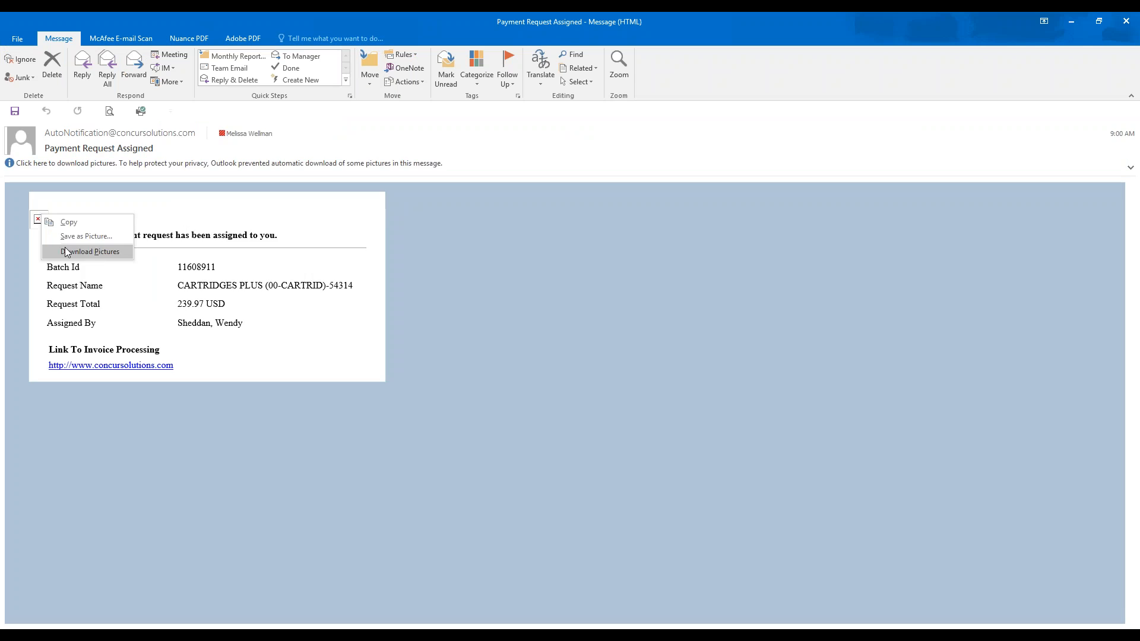
click(59, 249)
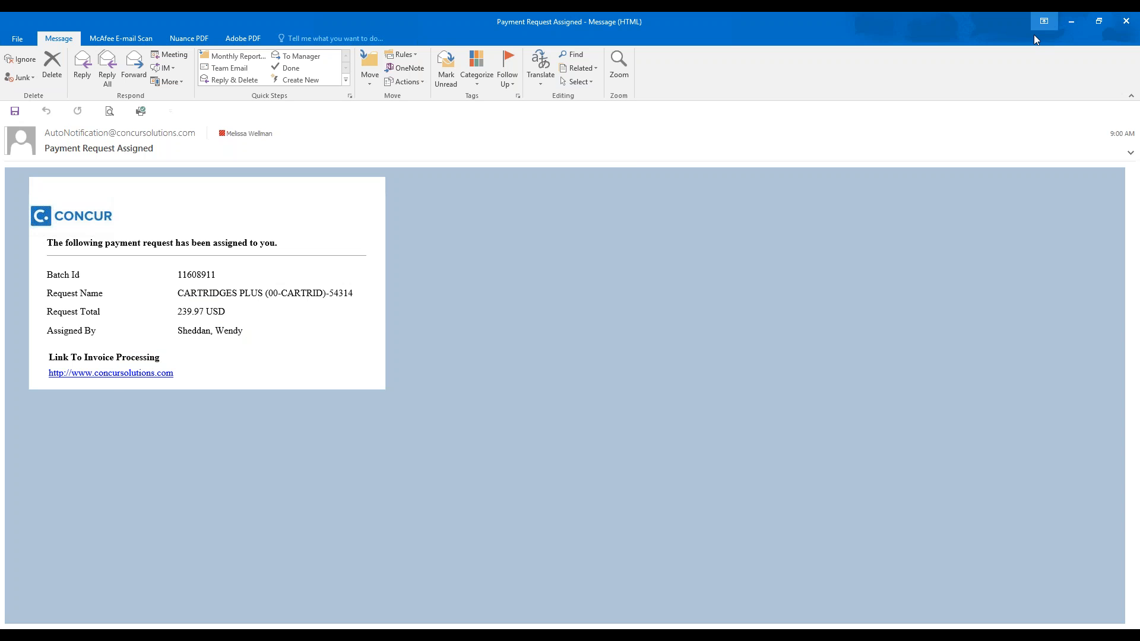
click(1121, 24)
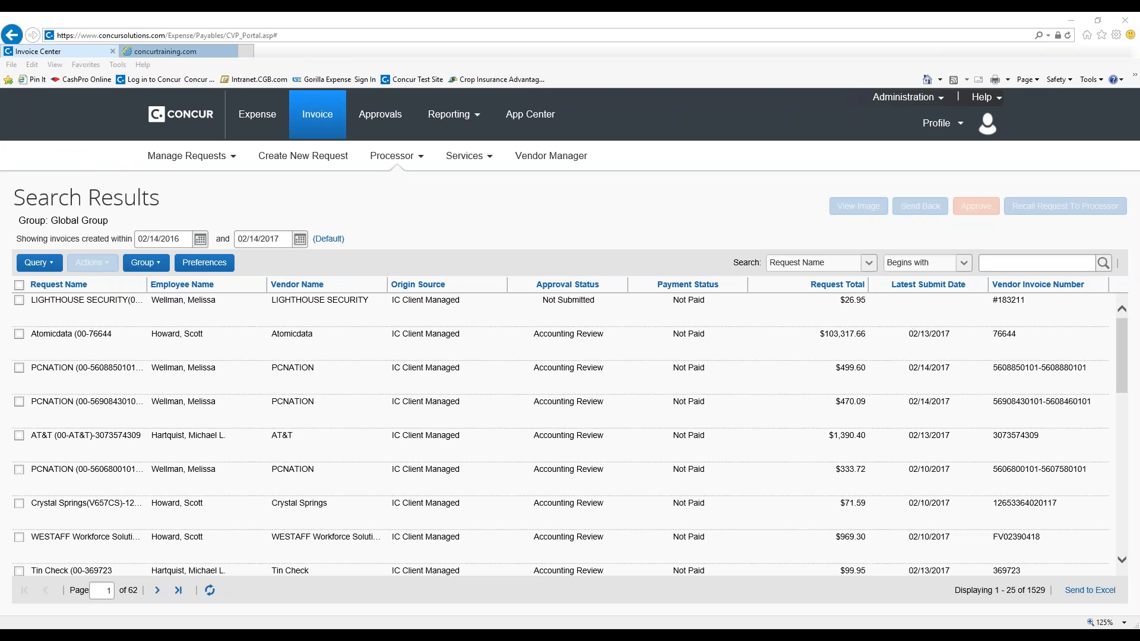
Switch to the invoice approvers guide in PowerPoint and review the approval and payment status options on slide 18 at 150% zoom
drag(1139, 195, 356, 12)
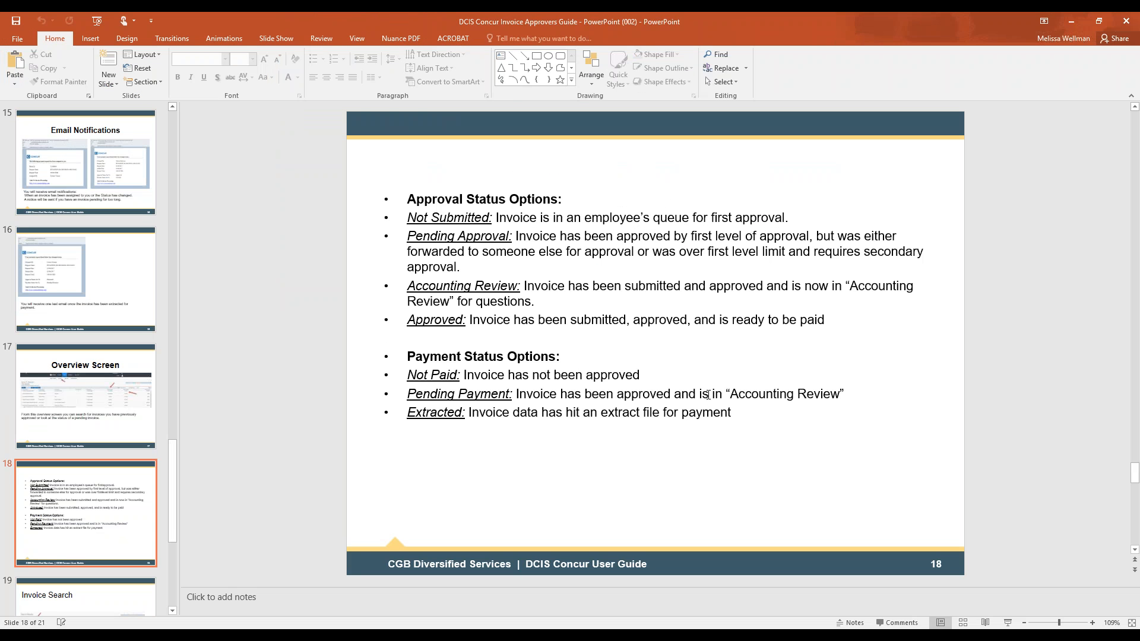
ctrl+scroll(708, 394, up, 4)
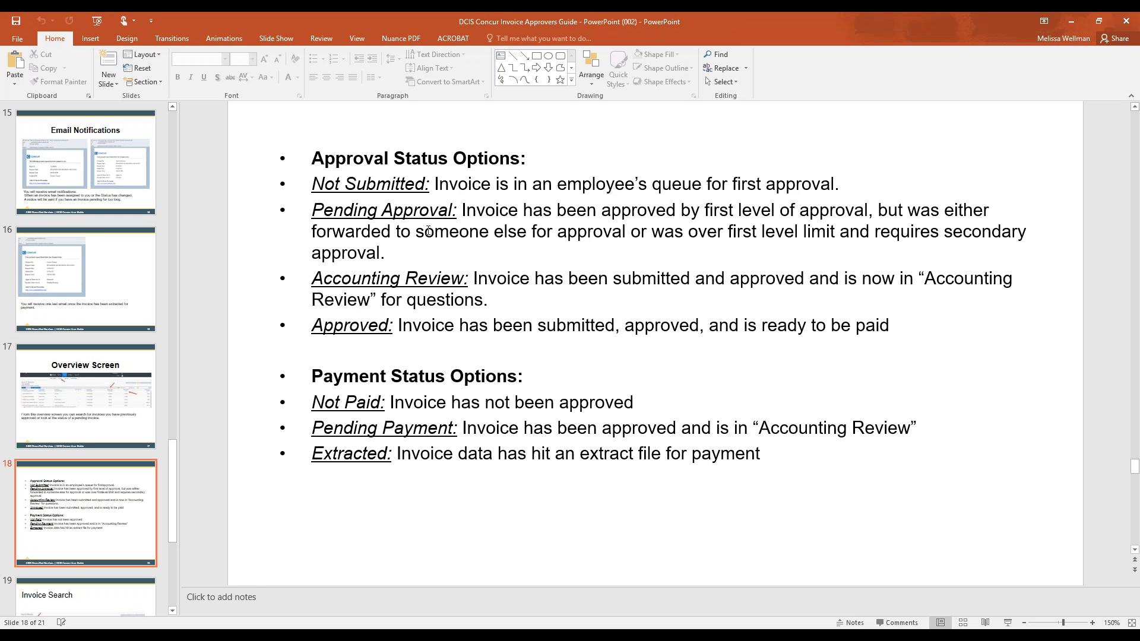
click(409, 186)
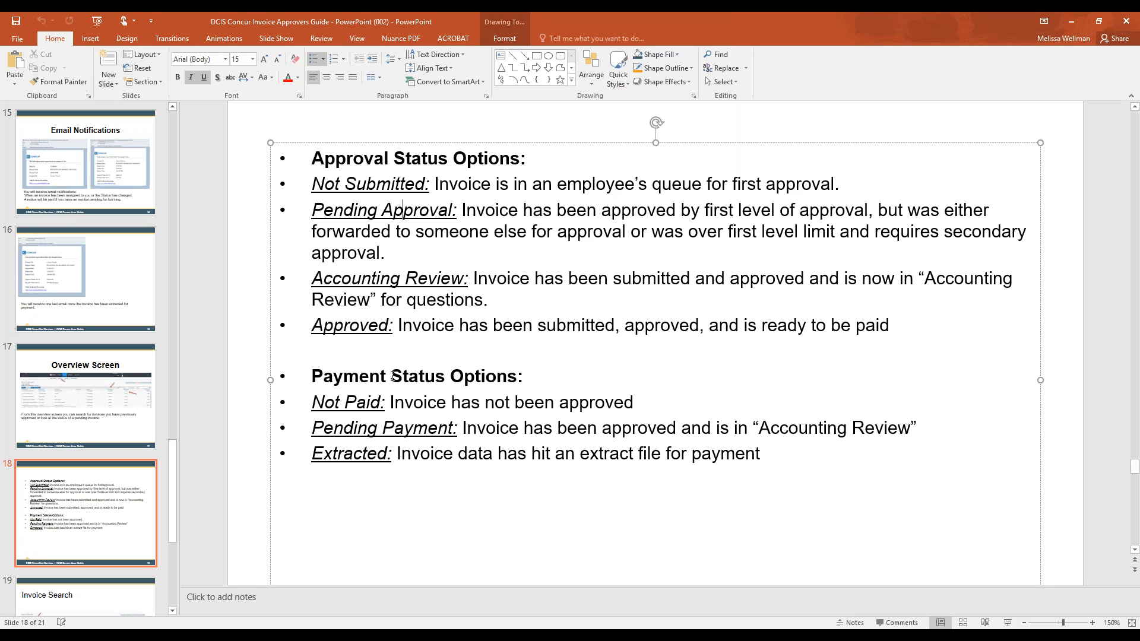
click(366, 404)
scroll(760, 341, down, 3)
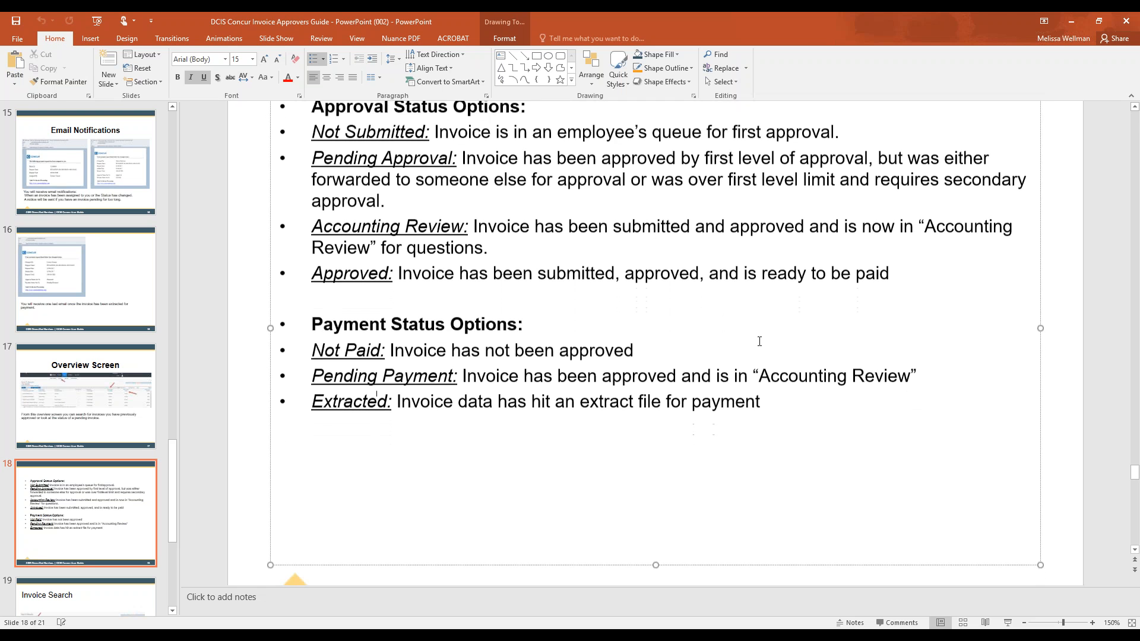
Read the guide's slides on invoice search, search categories and the invoice payment time line
scroll(760, 341, down, 3)
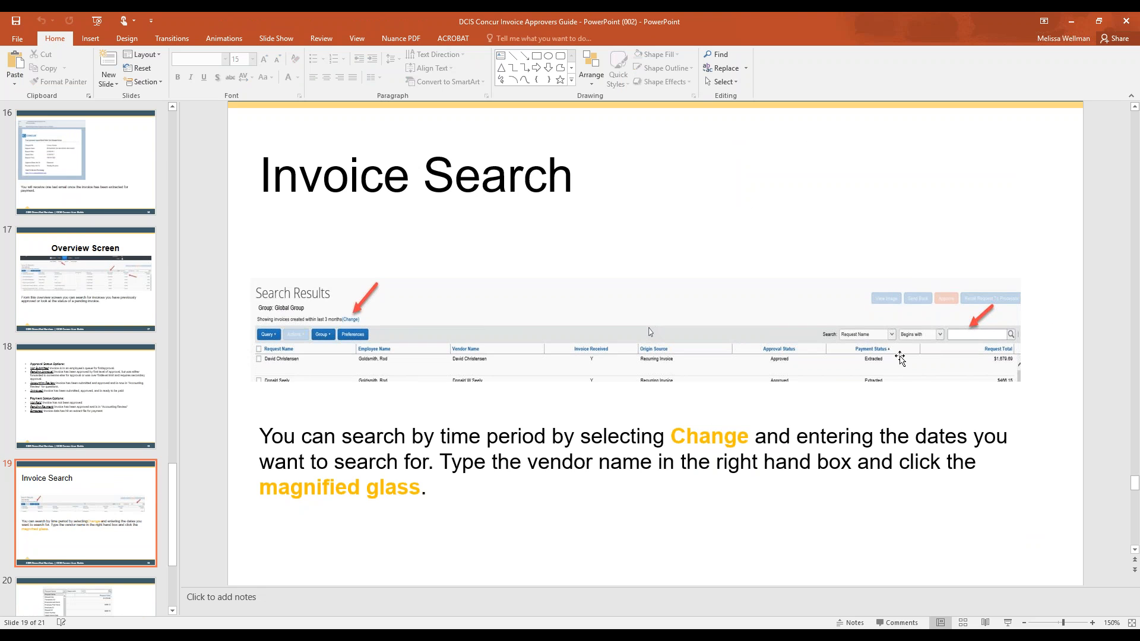
scroll(896, 355, down, 5)
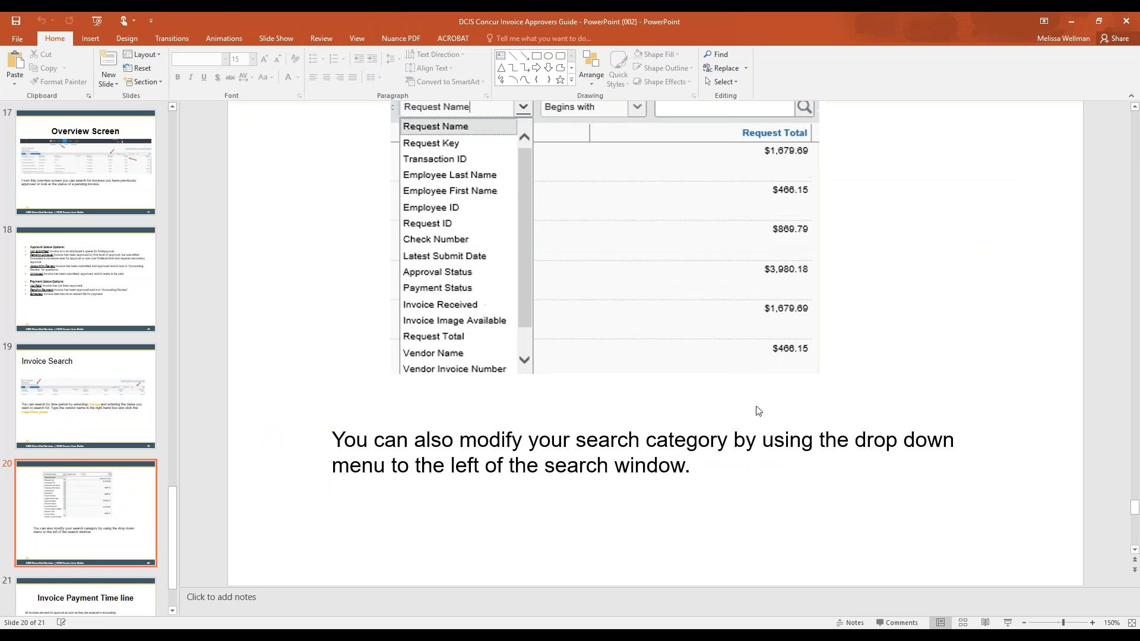
scroll(49, 397, down, 3)
click(117, 525)
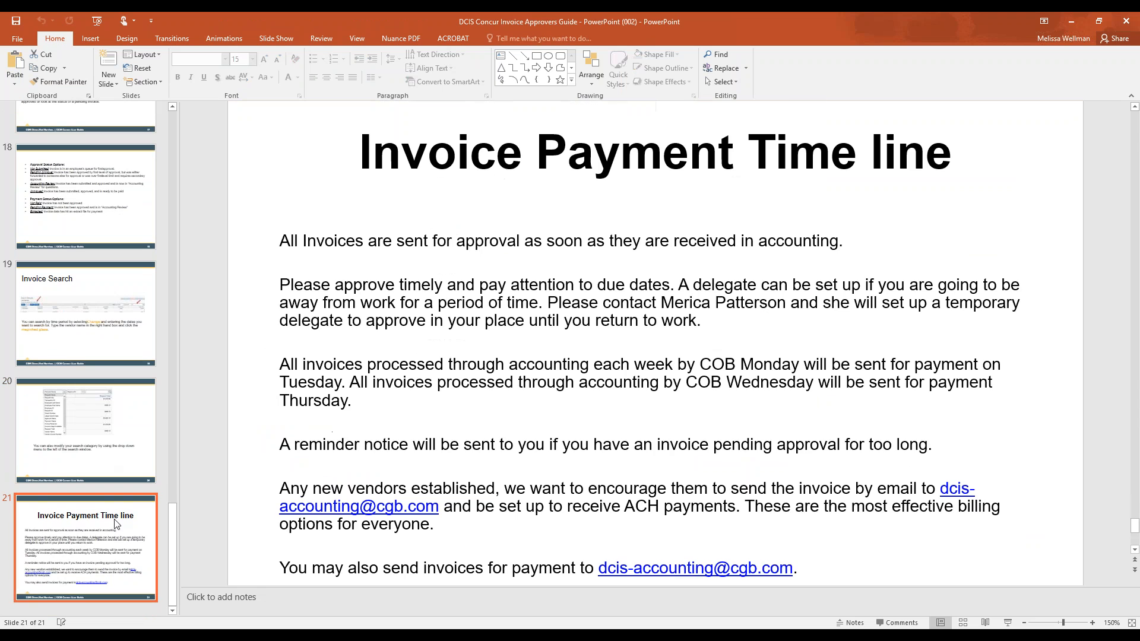
scroll(982, 269, down, 2)
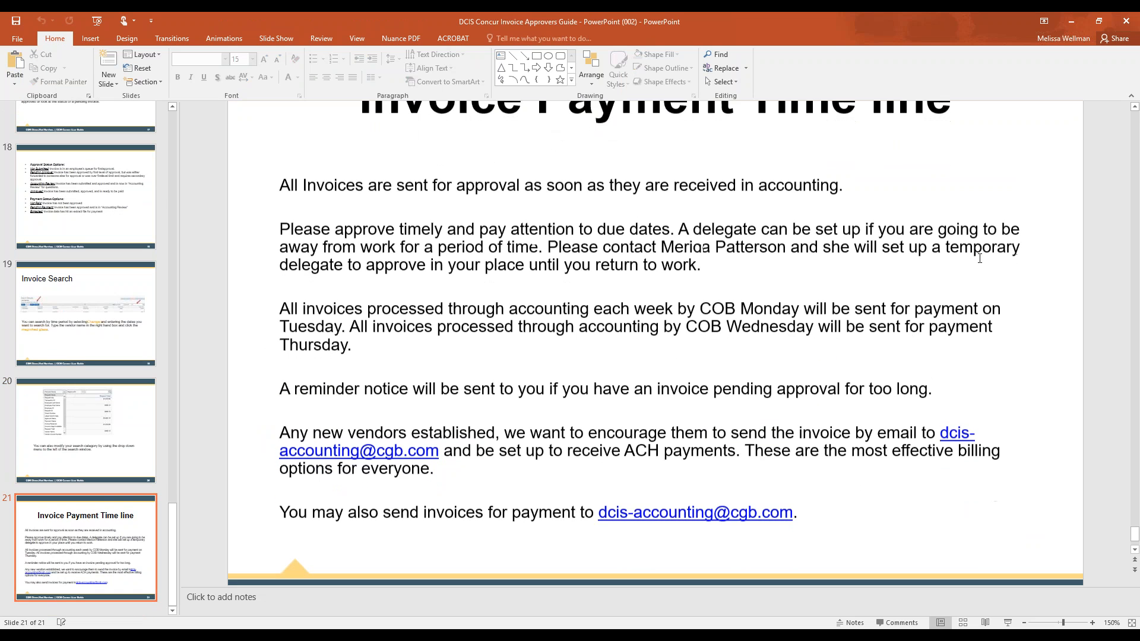